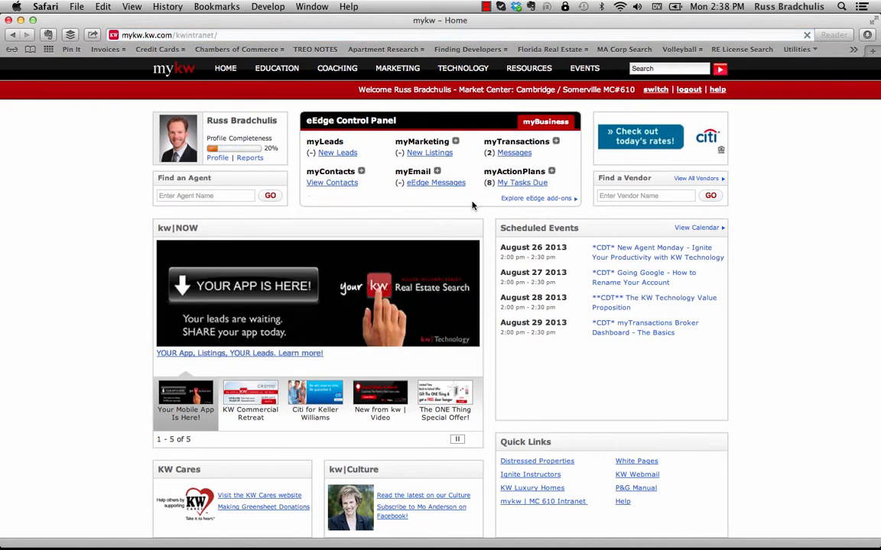
- Open myTransactions' Transaction Home from the eEdge Control Panel to reach the Loops page
{"action": "left_click", "coordinate": [555, 143]}
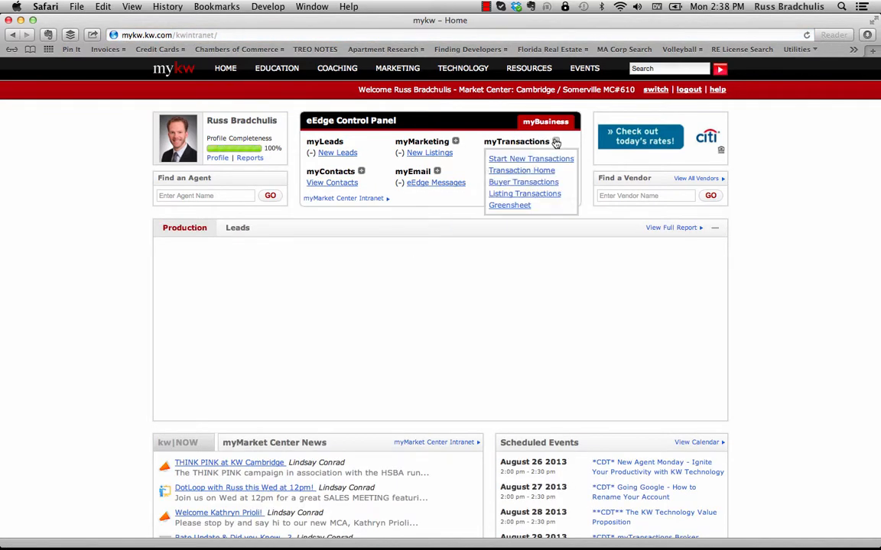
{"action": "left_click", "coordinate": [542, 174]}
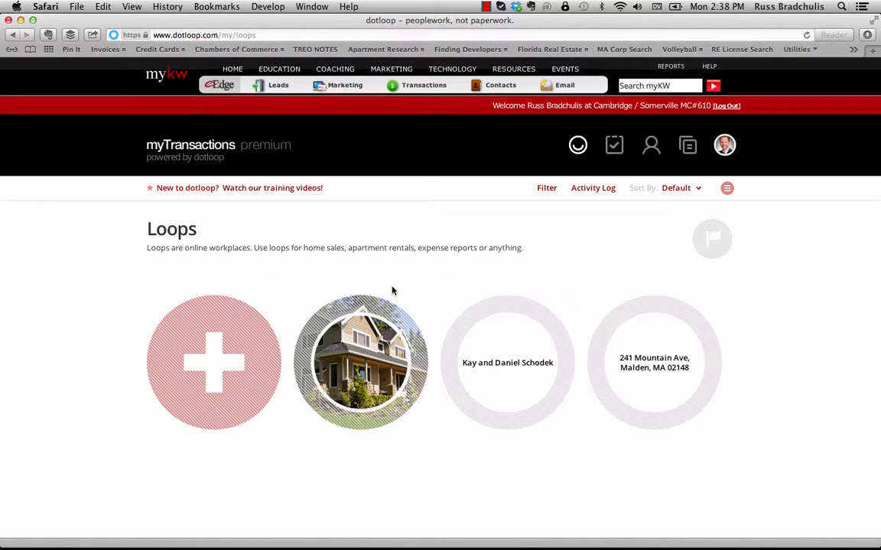
- Create a new template folder named 'Test Buying Docs' in the Templates library
{"action": "left_click", "coordinate": [689, 148]}
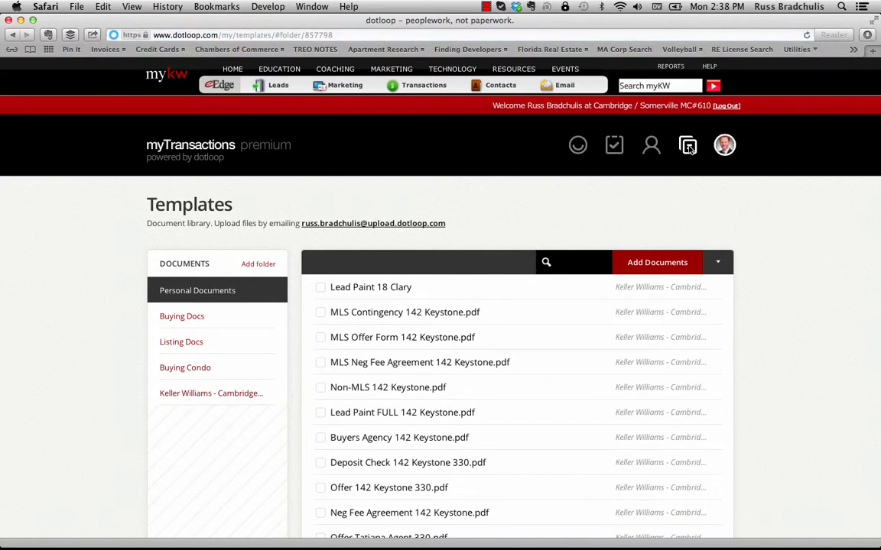
{"action": "left_click", "coordinate": [257, 266]}
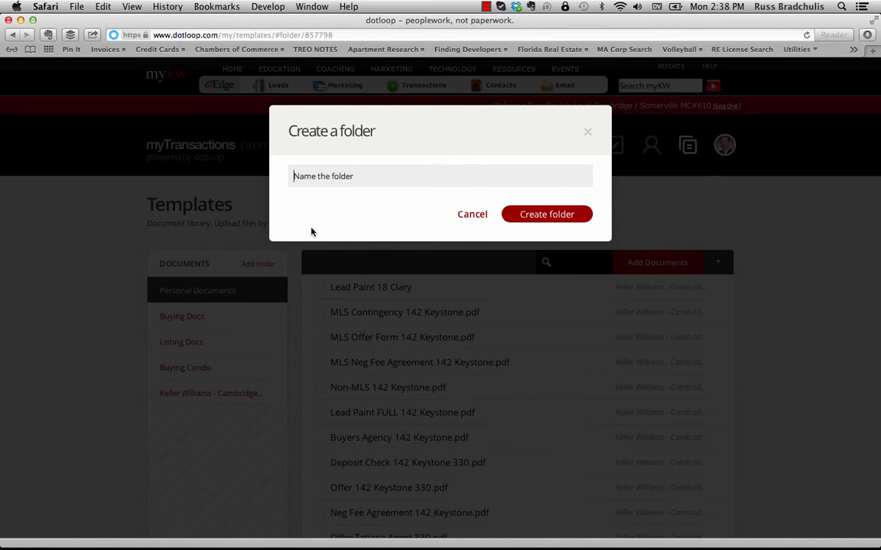
{"action": "type", "text": "Test Buying Docs"}
{"action": "left_click", "coordinate": [563, 217]}
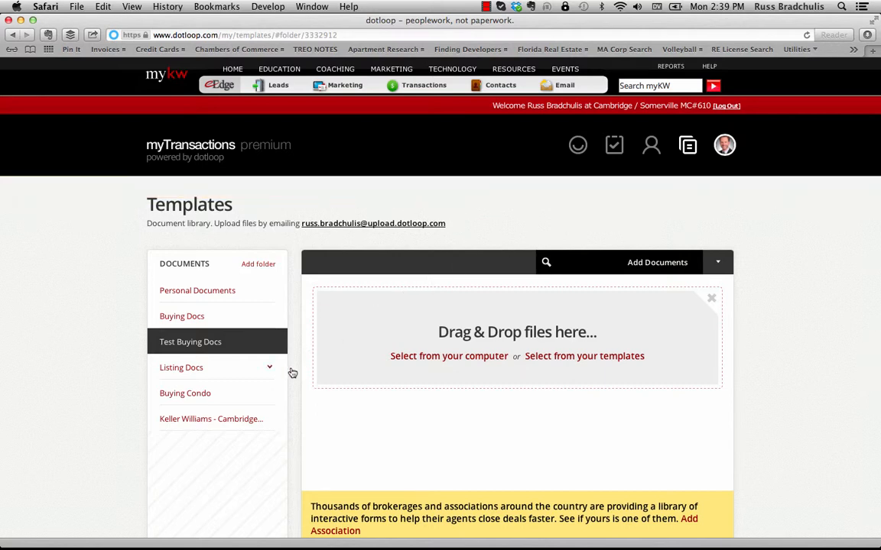
- Search the Keller Williams Cambridge / Somerville Forms folder for 'offer'
{"action": "left_click", "coordinate": [229, 420]}
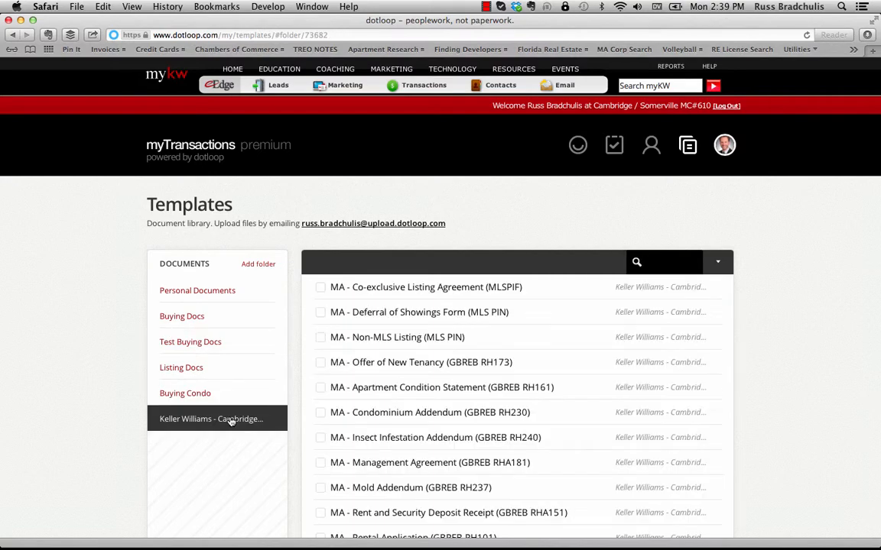
{"action": "scroll", "coordinate": [462, 353], "scroll_direction": "down", "scroll_amount": 1}
{"action": "scroll", "coordinate": [463, 353], "scroll_direction": "down", "scroll_amount": 6}
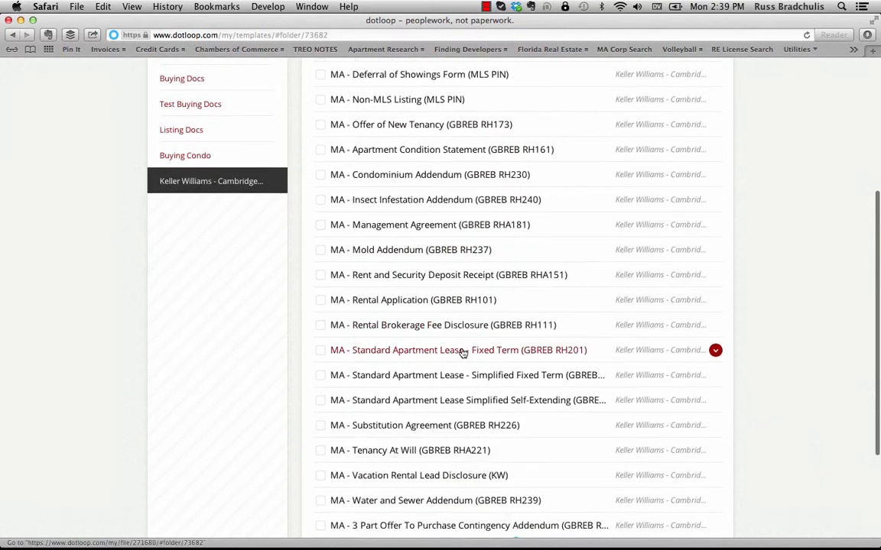
{"action": "scroll", "coordinate": [464, 274], "scroll_direction": "down", "scroll_amount": 3}
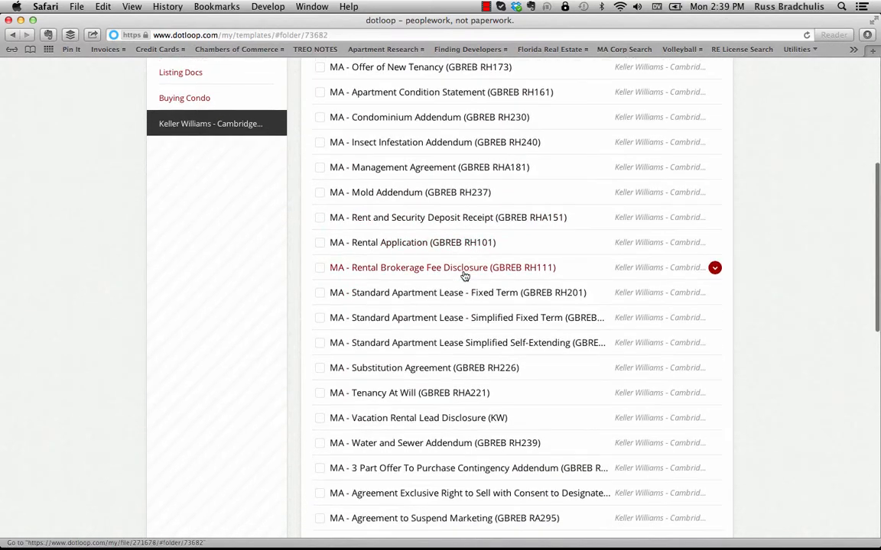
{"action": "scroll", "coordinate": [464, 276], "scroll_direction": "up", "scroll_amount": 8}
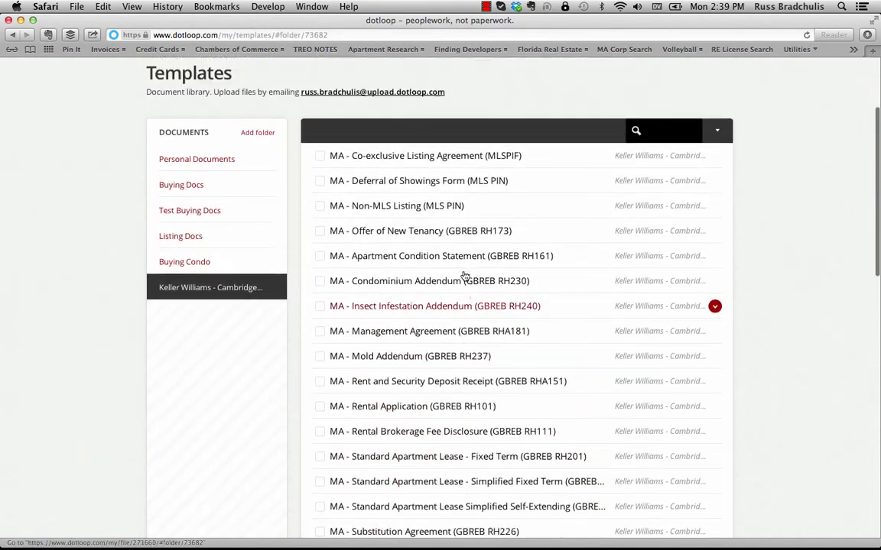
{"action": "scroll", "coordinate": [464, 276], "scroll_direction": "down", "scroll_amount": 1}
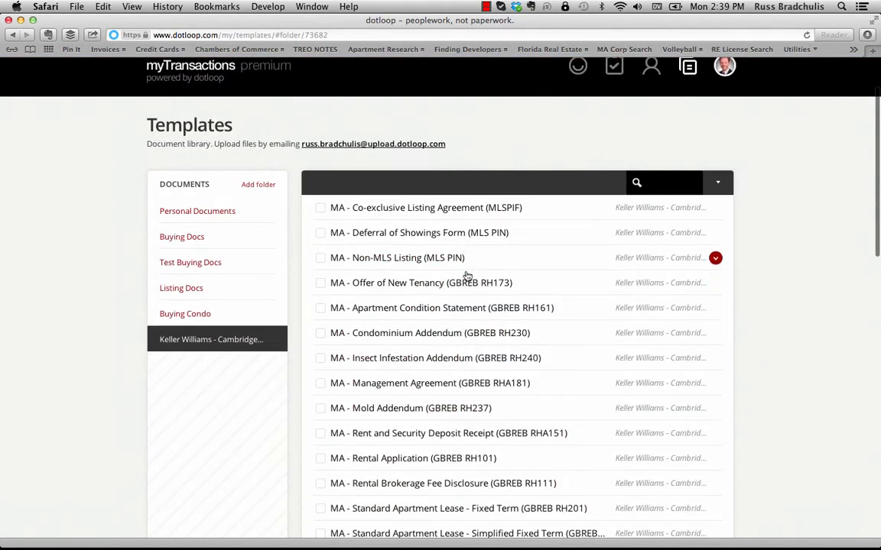
{"action": "left_click", "coordinate": [662, 182]}
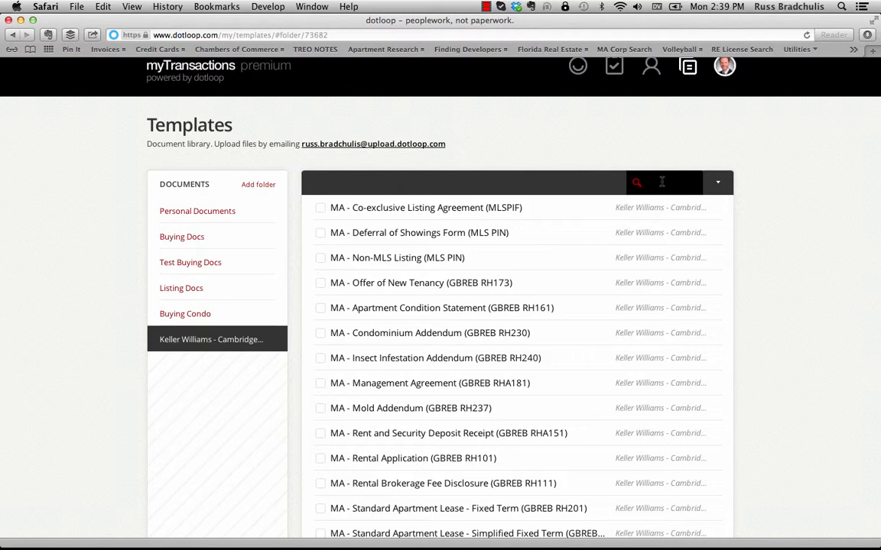
{"action": "type", "text": "offer"}
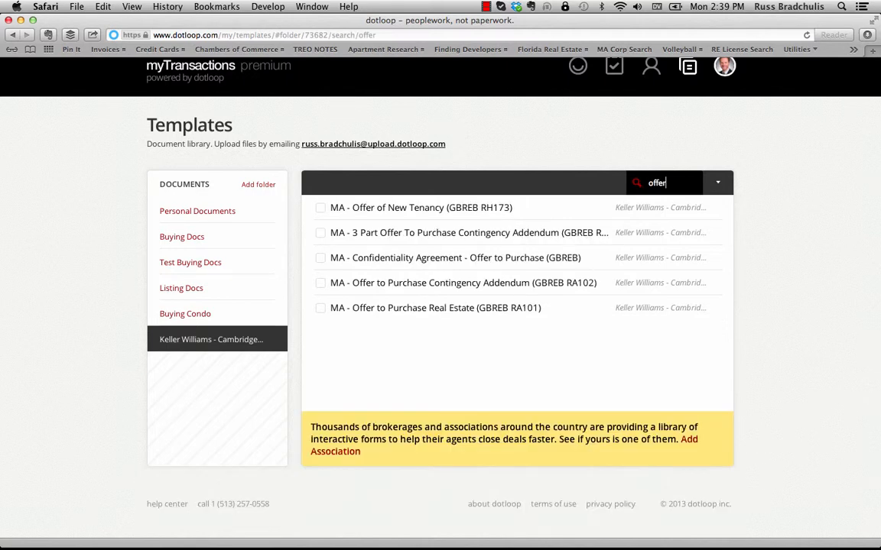
- Copy the Offer to Purchase RA101 and Contingency Addendum RA102 forms into Test Buying Docs
{"action": "left_click", "coordinate": [320, 309]}
{"action": "left_click", "coordinate": [320, 284]}
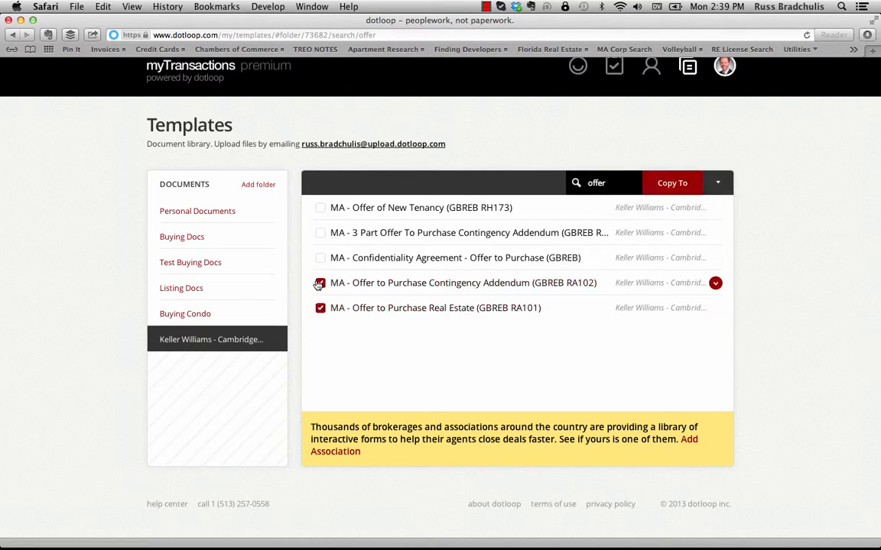
{"action": "left_click", "coordinate": [676, 183]}
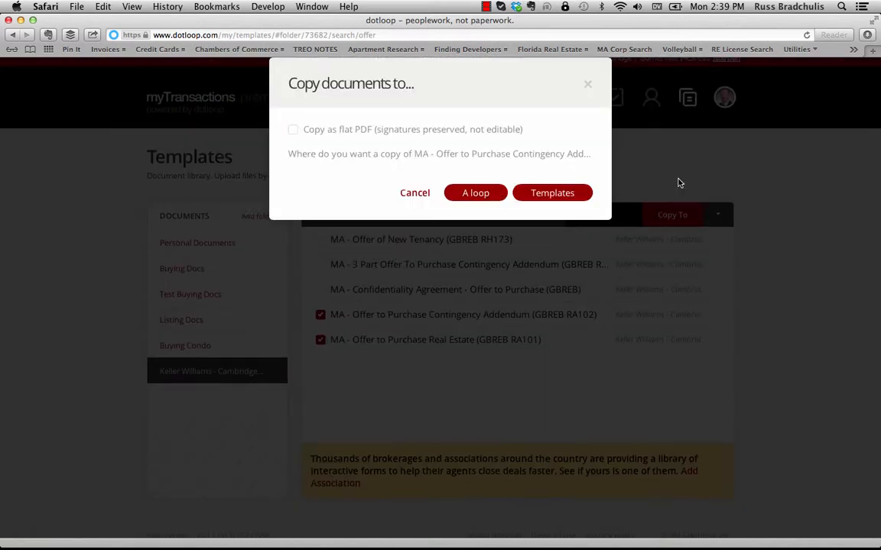
{"action": "left_click", "coordinate": [559, 194]}
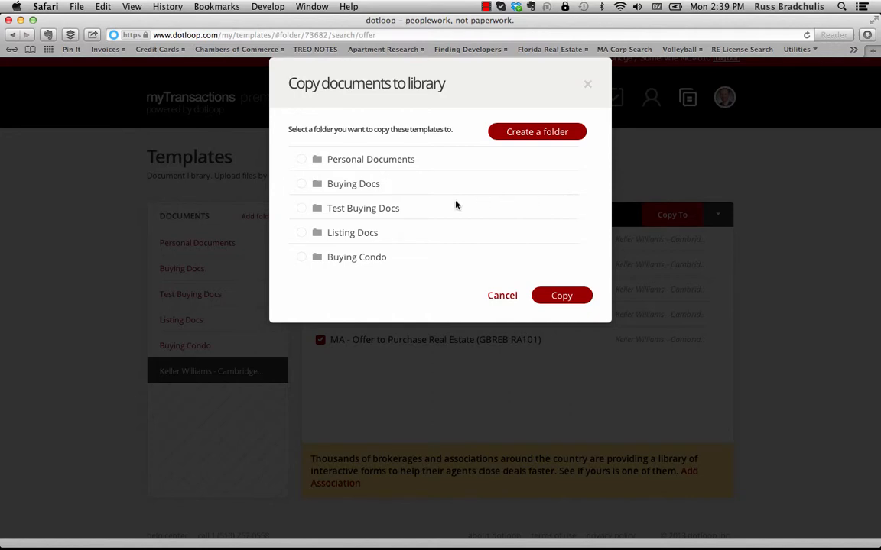
{"action": "left_click", "coordinate": [302, 208]}
{"action": "left_click", "coordinate": [562, 297]}
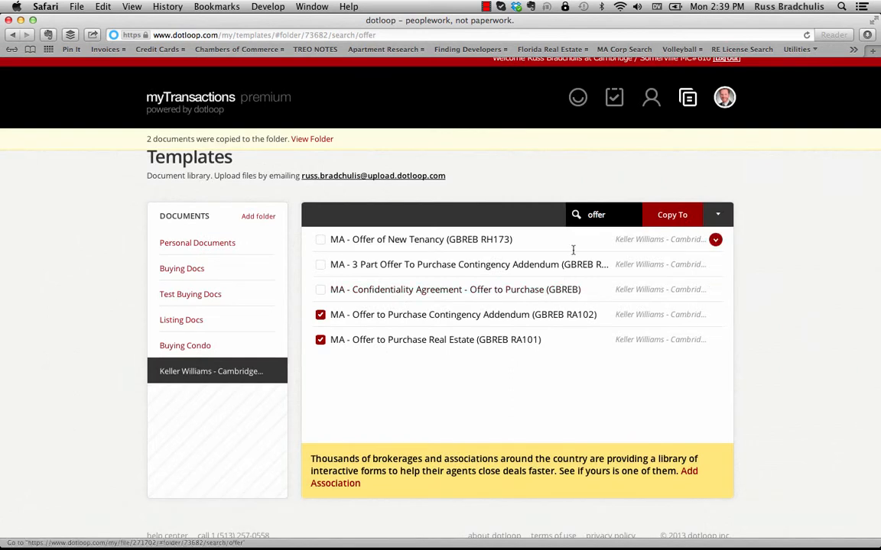
{"action": "double_click", "coordinate": [599, 213]}
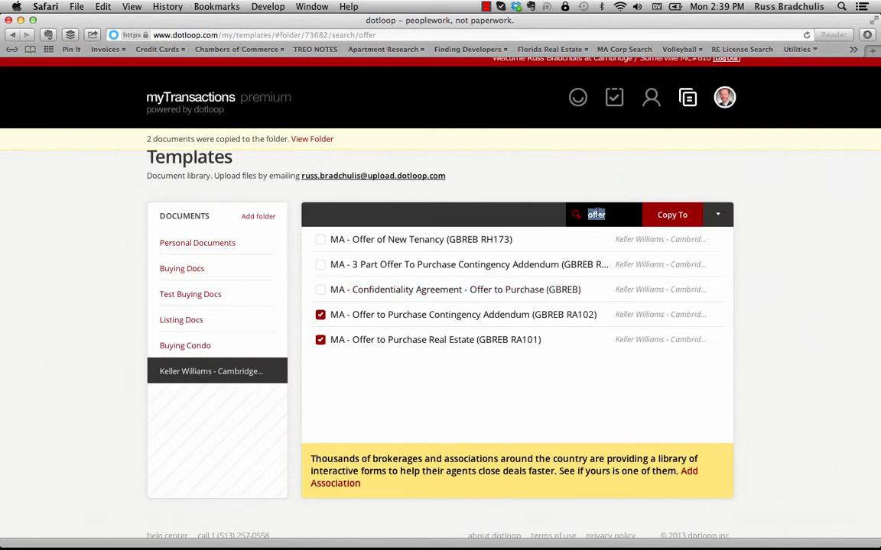
- Search 'mandatory' and copy the Mandatory Licensee Relationship Disclosure into Test Buying Docs
{"action": "type", "text": "mandatory"}
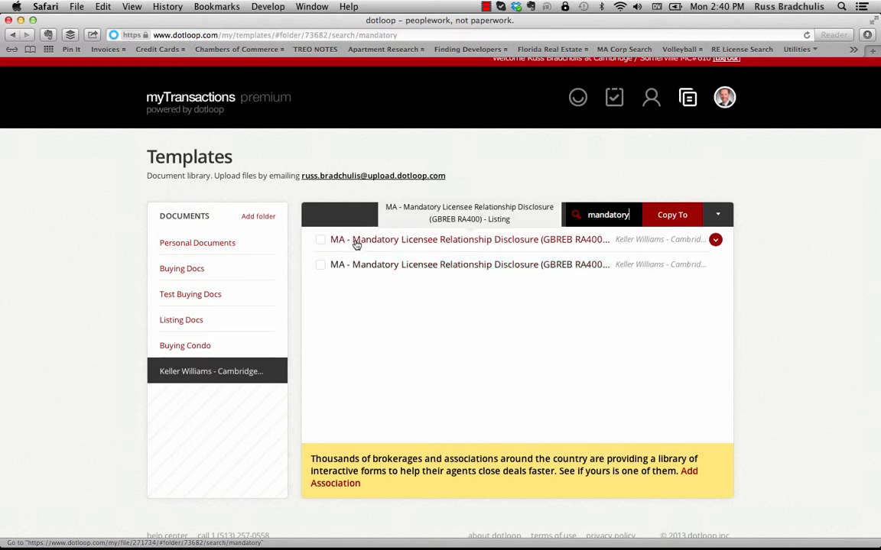
{"action": "left_click", "coordinate": [320, 264]}
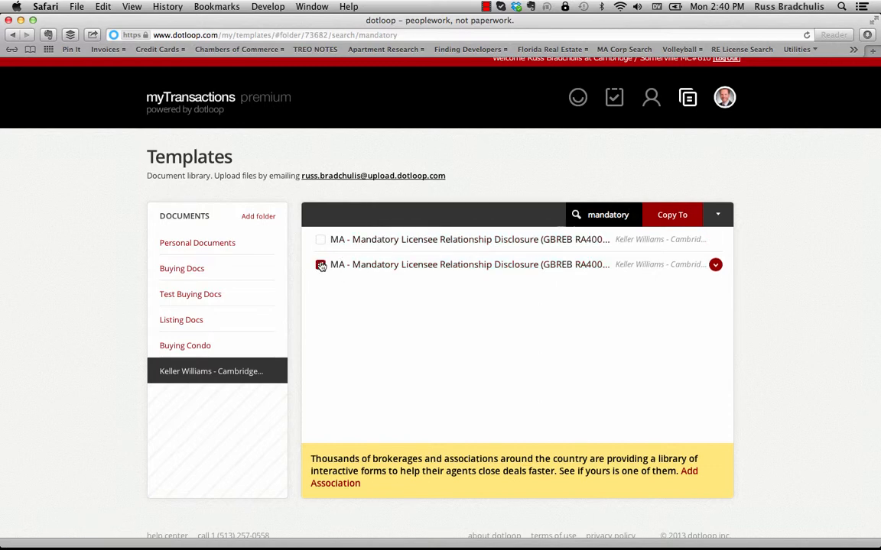
{"action": "left_click", "coordinate": [672, 214]}
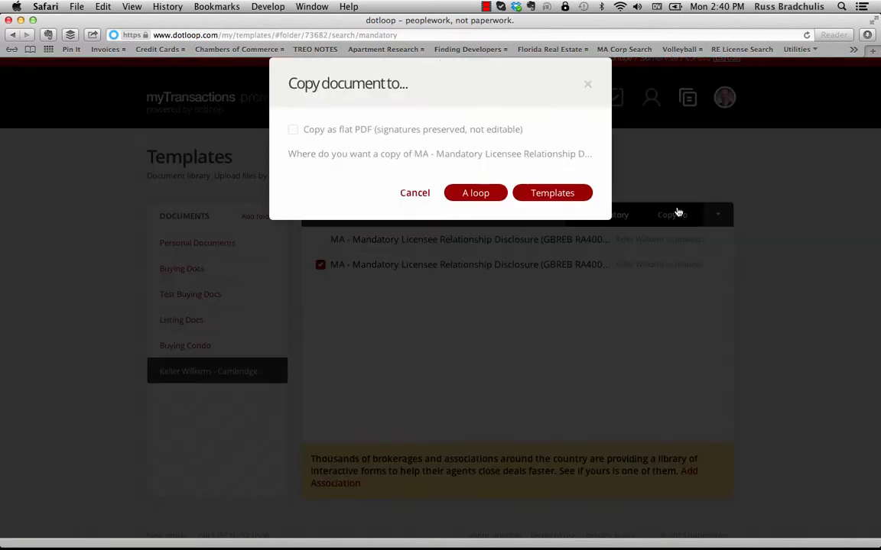
{"action": "left_click", "coordinate": [559, 193]}
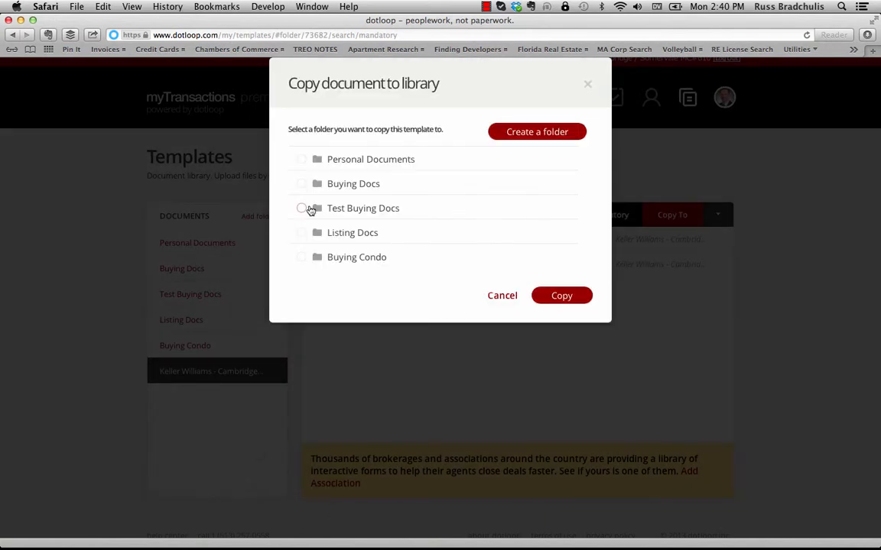
{"action": "left_click", "coordinate": [303, 208]}
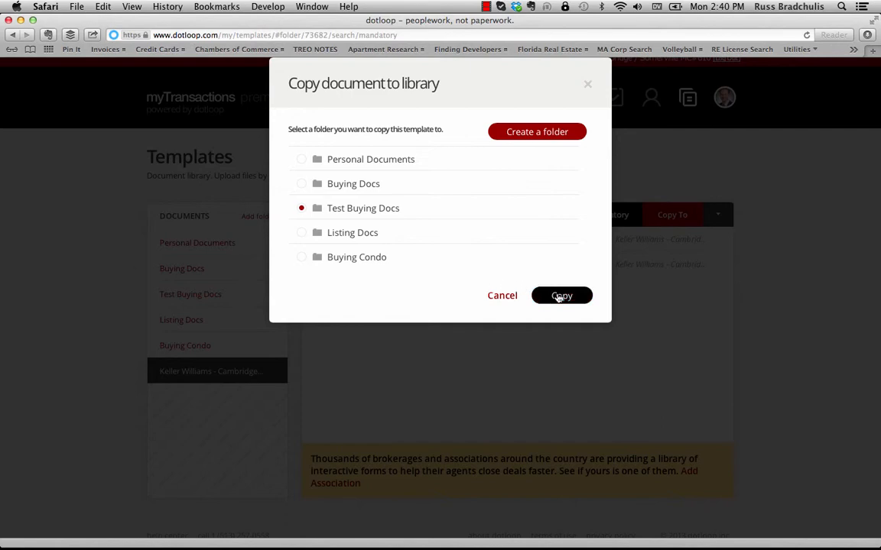
{"action": "left_click", "coordinate": [559, 297]}
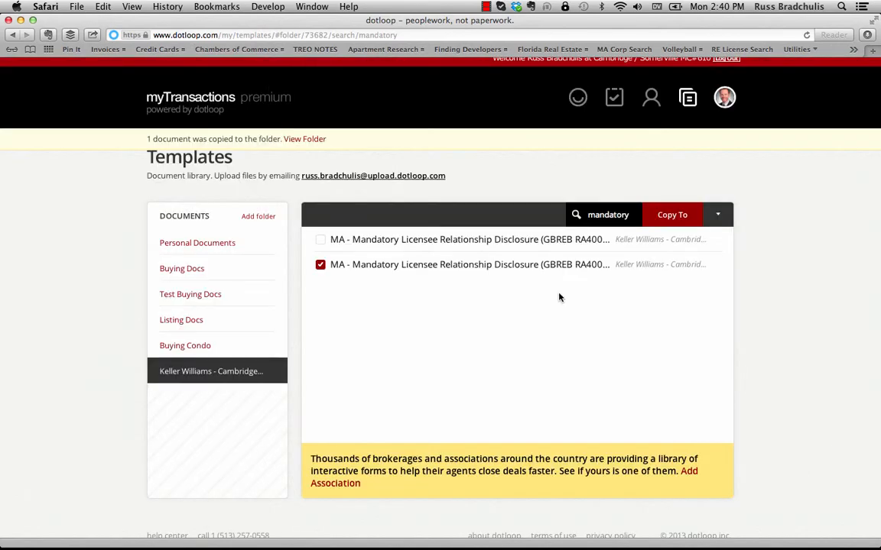
- Search 'home' and copy Home Inspectors - Facts for Consumers into Test Buying Docs
{"action": "double_click", "coordinate": [608, 211]}
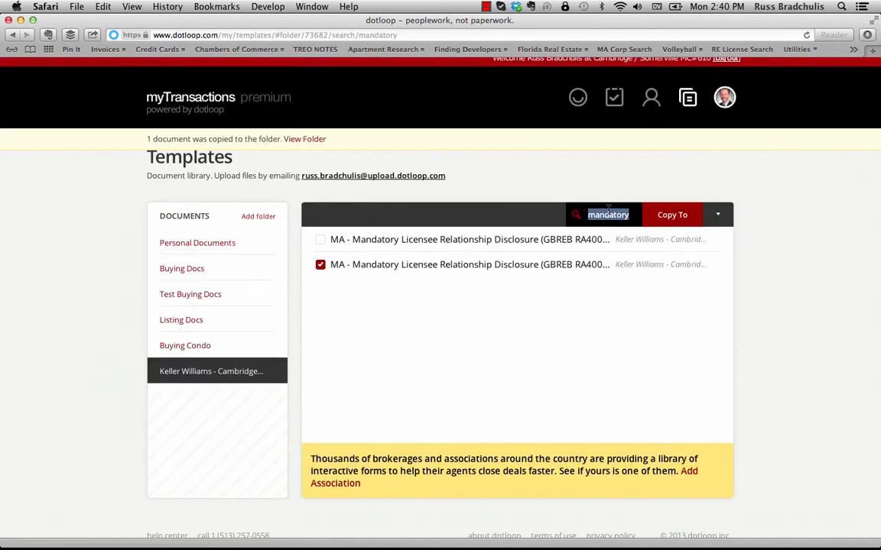
{"action": "type", "text": "home"}
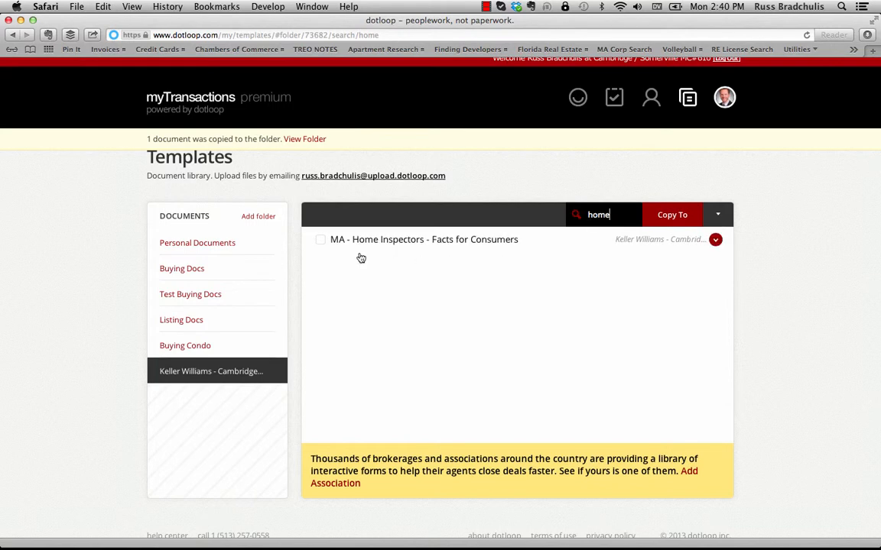
{"action": "left_click", "coordinate": [320, 240]}
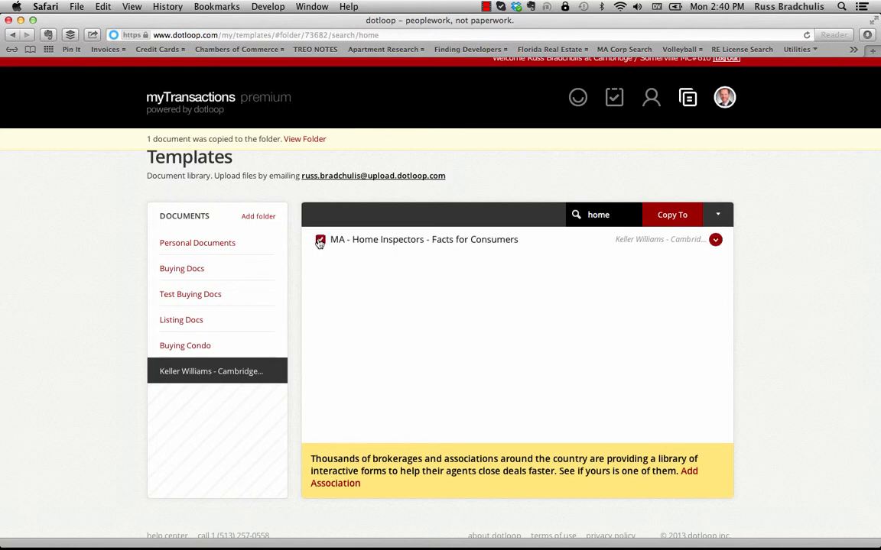
{"action": "left_click", "coordinate": [668, 217]}
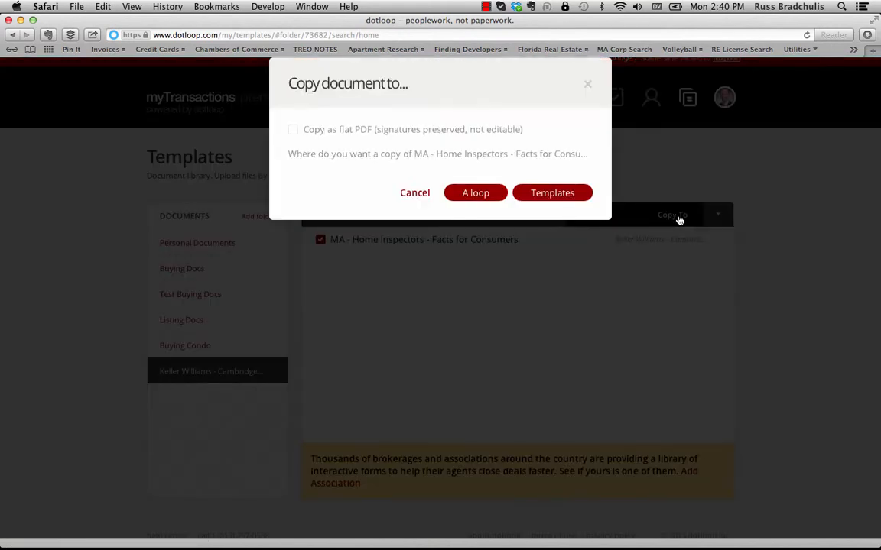
{"action": "left_click", "coordinate": [563, 196]}
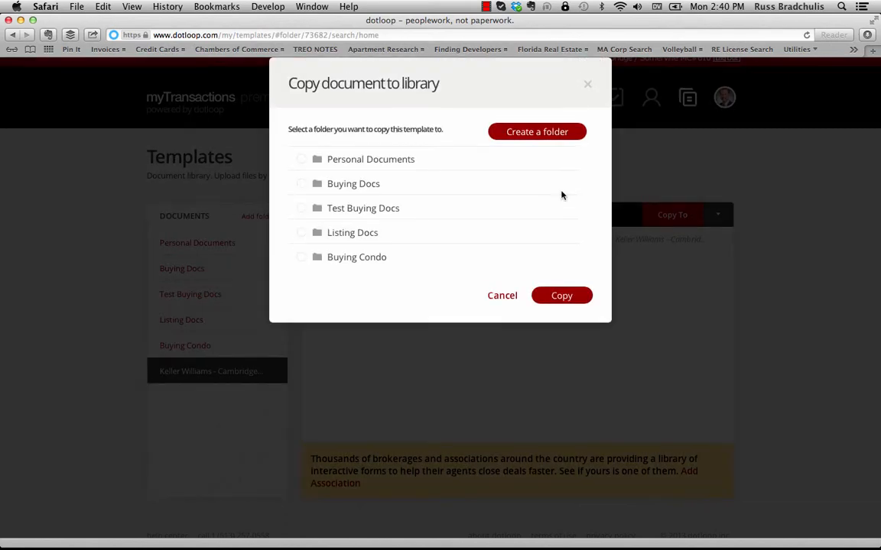
{"action": "left_click", "coordinate": [301, 209]}
{"action": "left_click", "coordinate": [553, 296]}
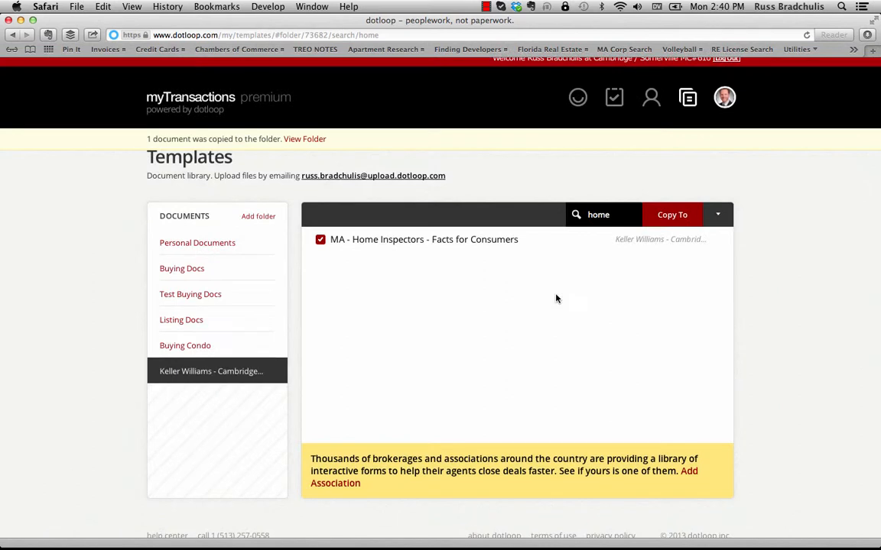
- Reorder the Test Buying Docs forms so the Mandatory Licensee Relationship Disclosure comes first
{"action": "left_click", "coordinate": [212, 296]}
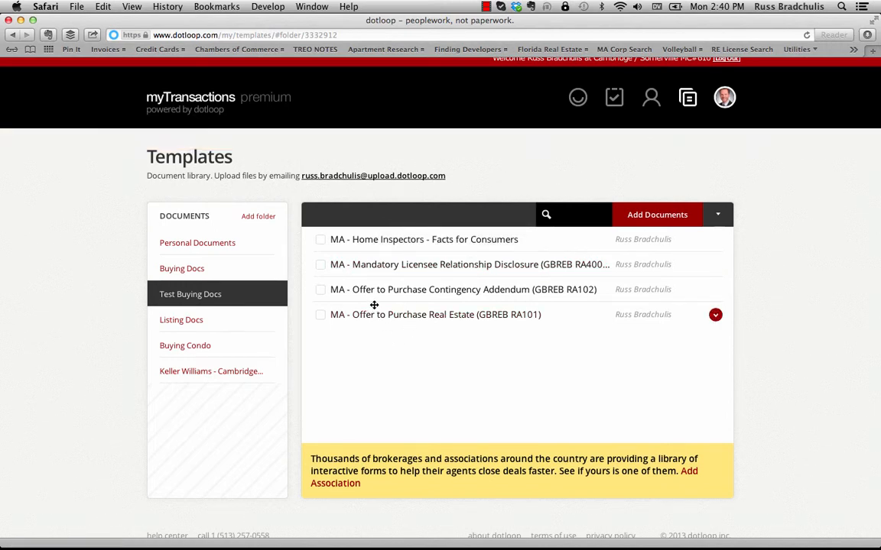
{"action": "left_click_drag", "start_coordinate": [374, 305], "coordinate": [375, 234]}
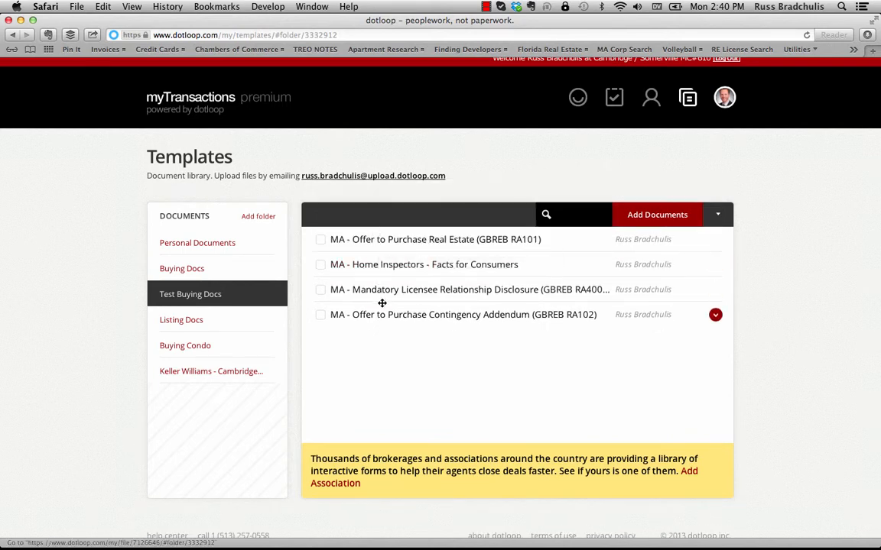
{"action": "left_click_drag", "start_coordinate": [382, 306], "coordinate": [386, 260]}
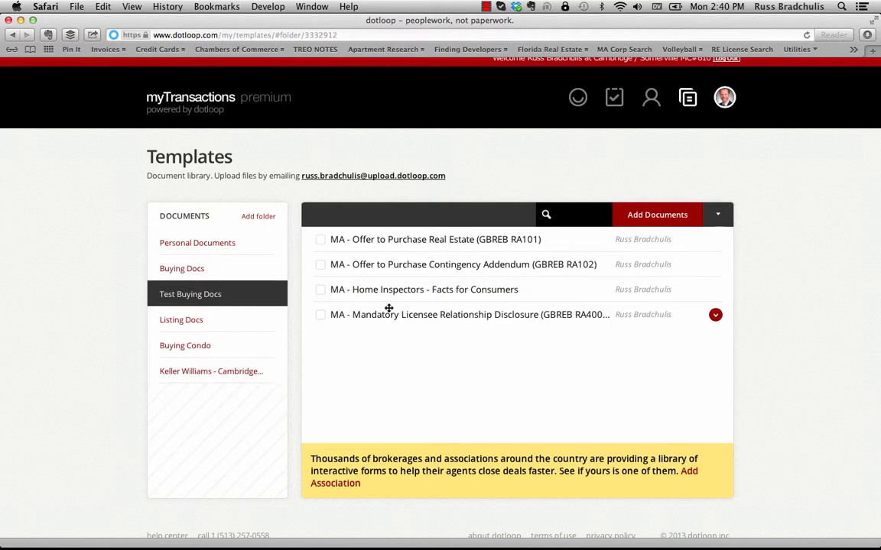
{"action": "left_click_drag", "start_coordinate": [389, 308], "coordinate": [394, 239]}
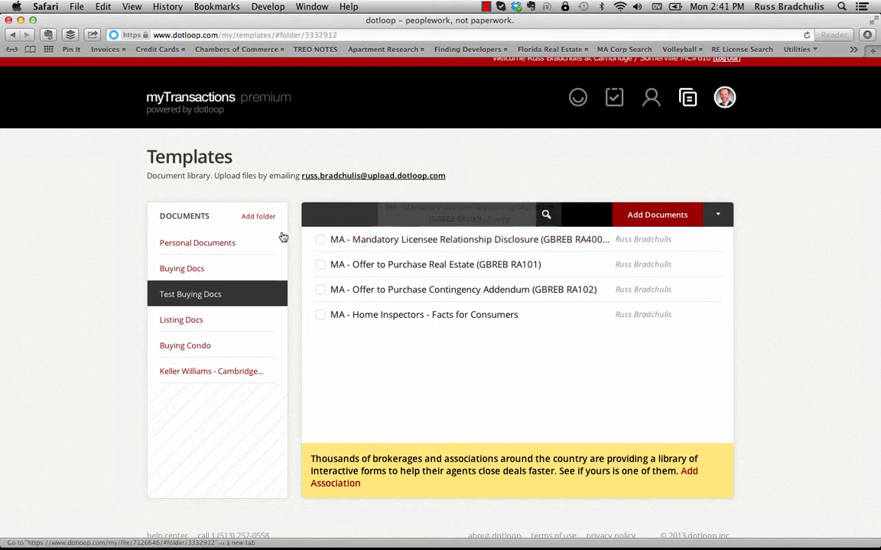
- Create a new template folder named 'Test Listing Docs'
{"action": "left_click", "coordinate": [258, 216]}
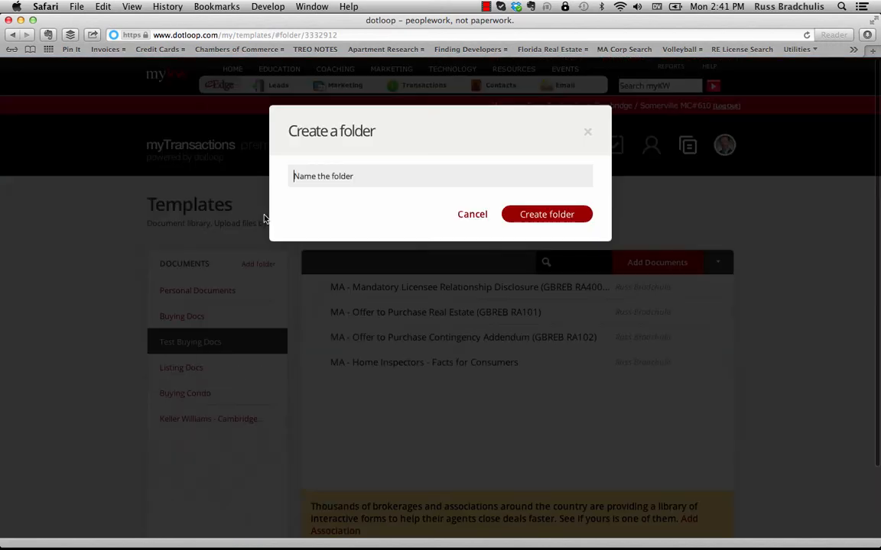
{"action": "type", "text": "Test Listing Docs"}
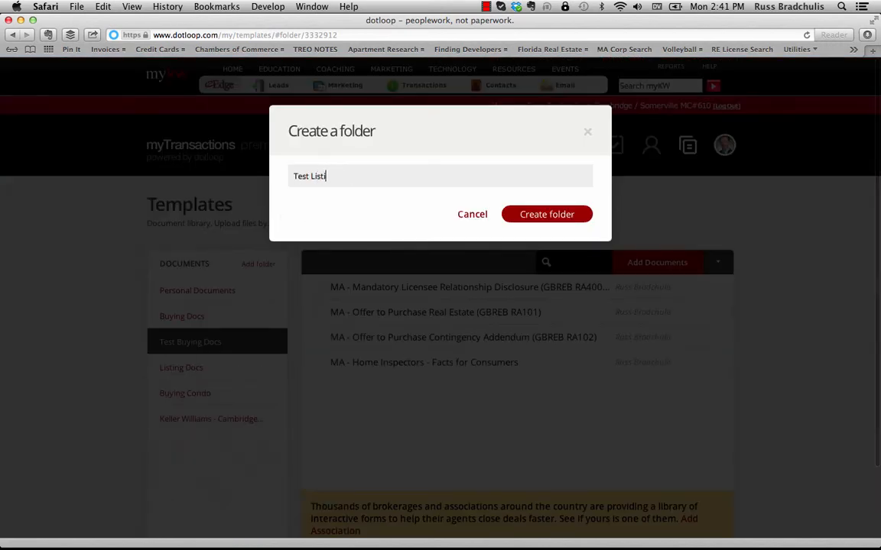
{"action": "left_click", "coordinate": [548, 217]}
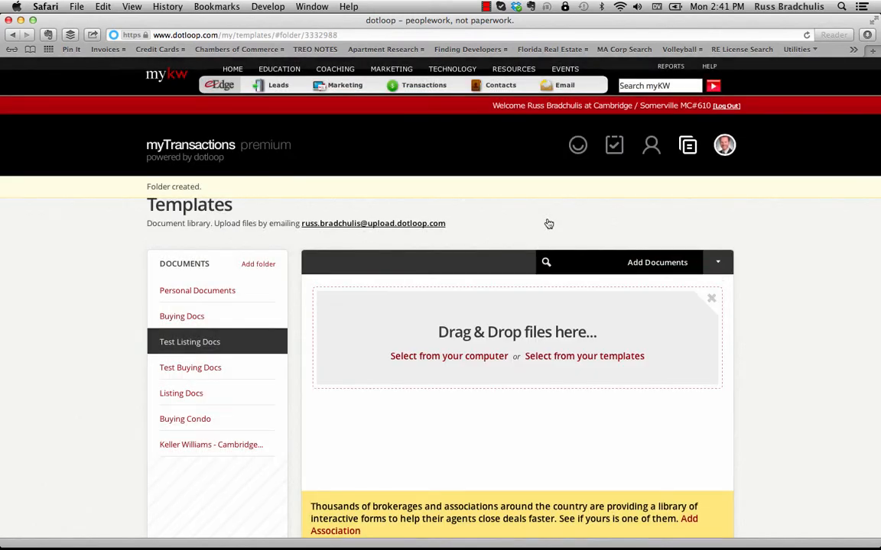
- Copy the Keller Williams Mandatory Licensee Relationship Disclosure into Test Listing Docs
{"action": "left_click", "coordinate": [237, 447]}
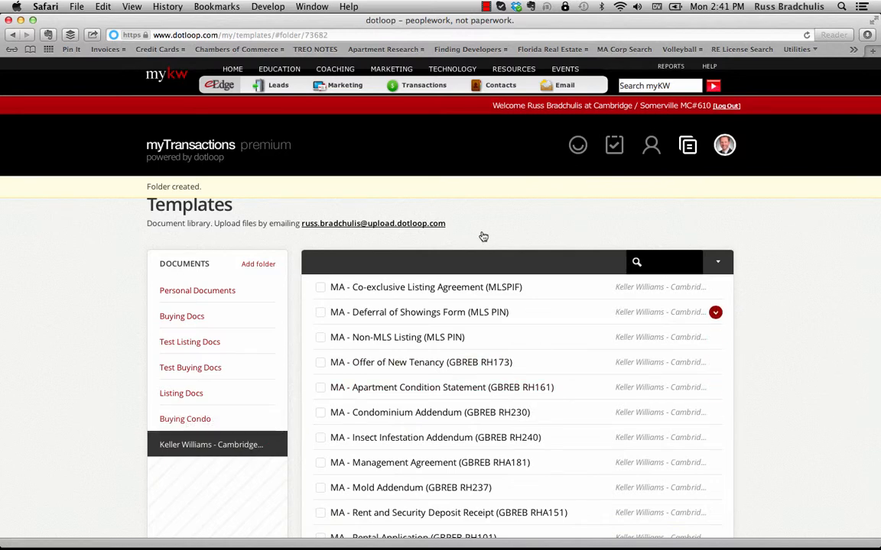
{"action": "left_click", "coordinate": [638, 268]}
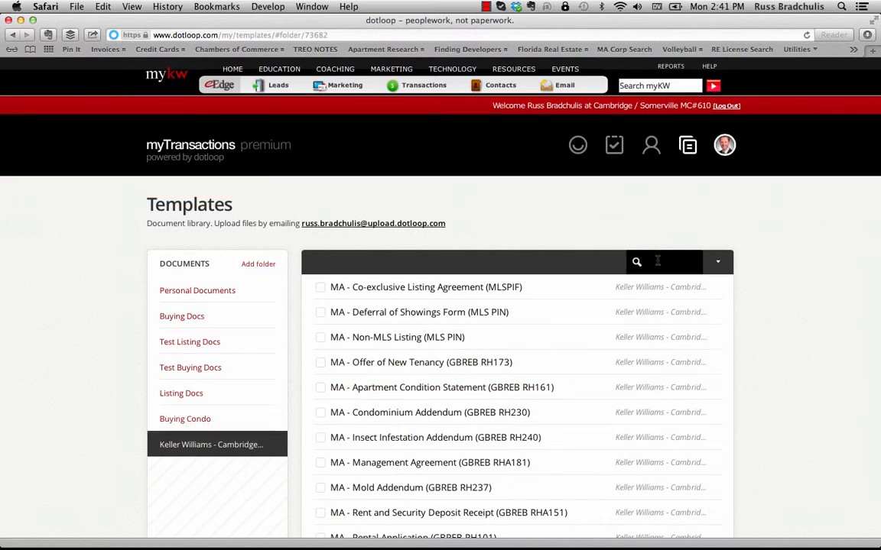
{"action": "type", "text": "mandatory"}
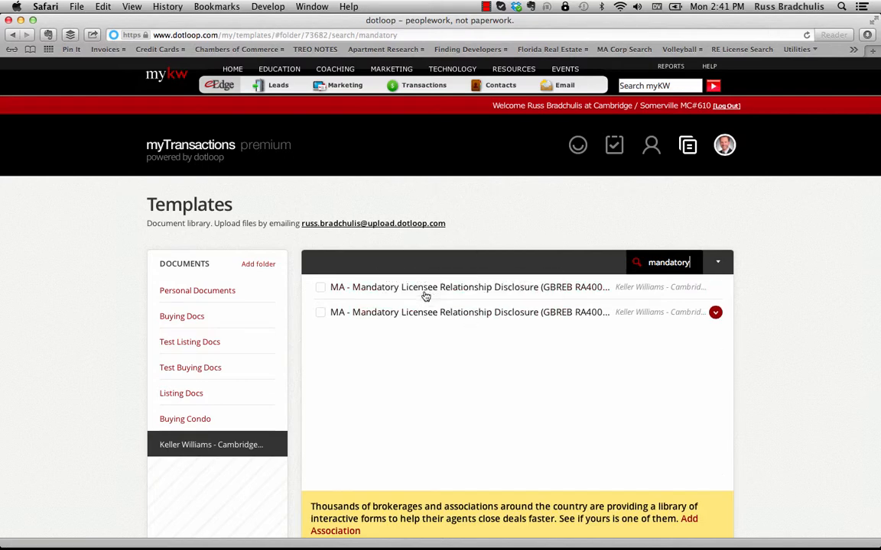
{"action": "left_click", "coordinate": [320, 287]}
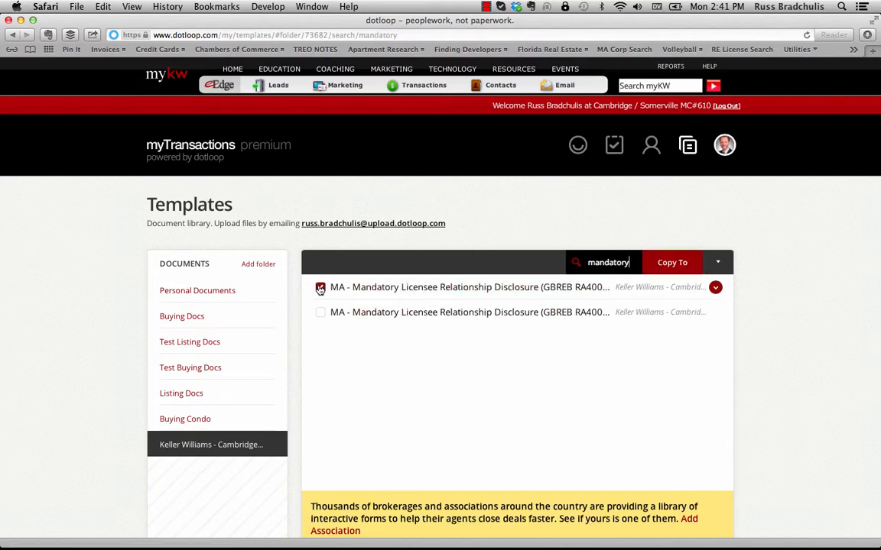
{"action": "left_click", "coordinate": [679, 261]}
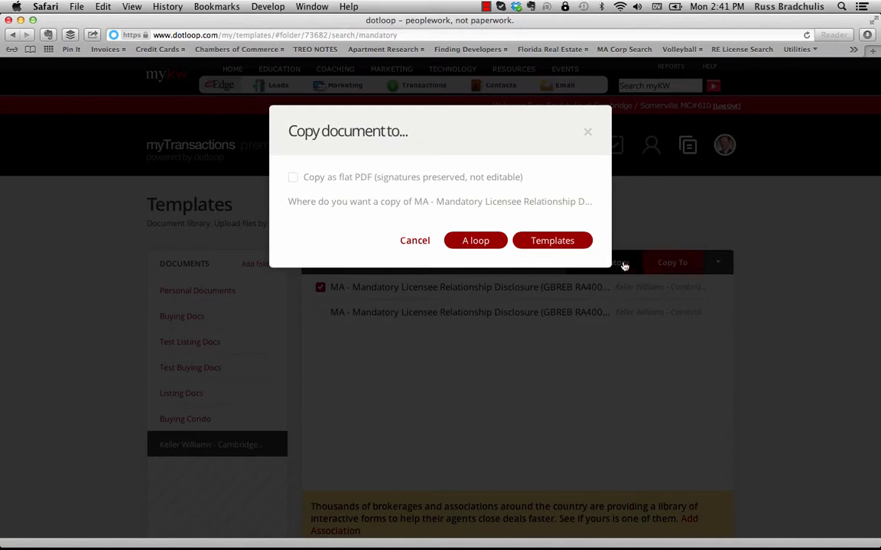
{"action": "left_click", "coordinate": [556, 241]}
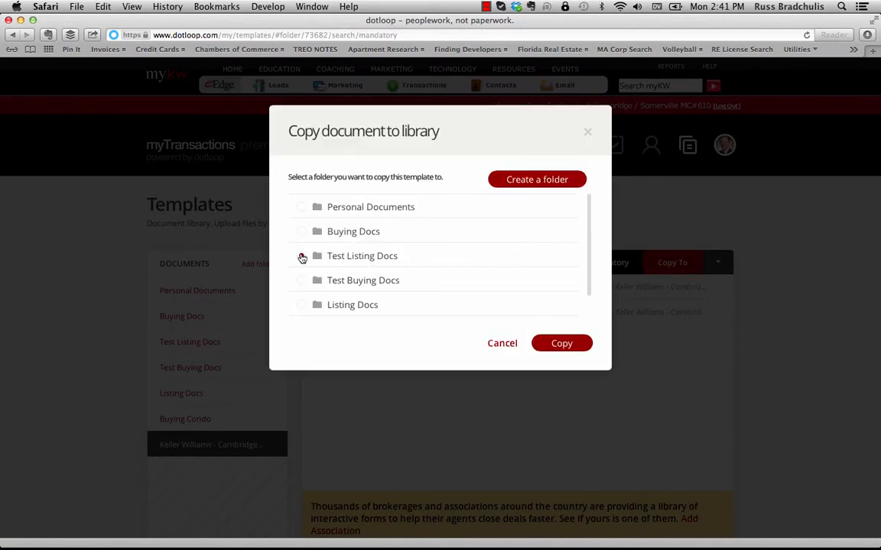
{"action": "left_click", "coordinate": [301, 255]}
{"action": "left_click", "coordinate": [562, 344]}
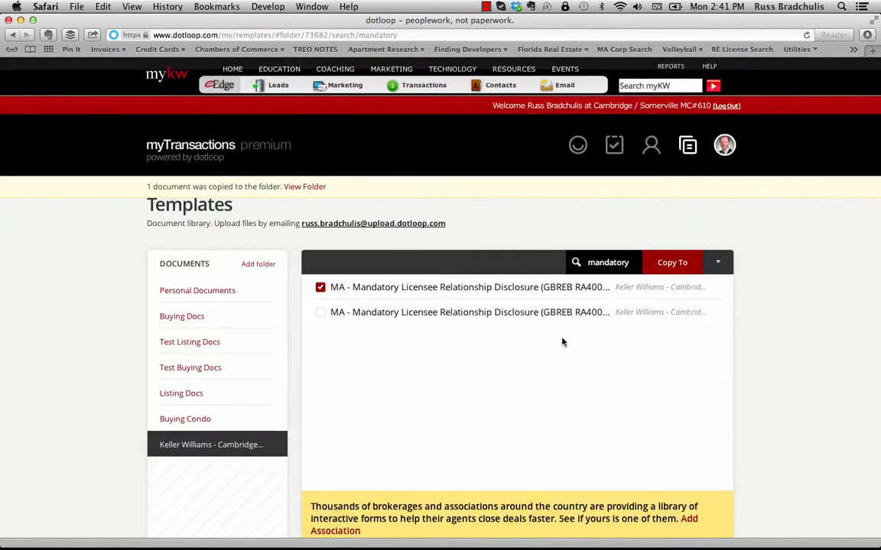
- Search 'non' and copy the Non-MLS Listing form into Test Listing Docs
{"action": "double_click", "coordinate": [610, 262]}
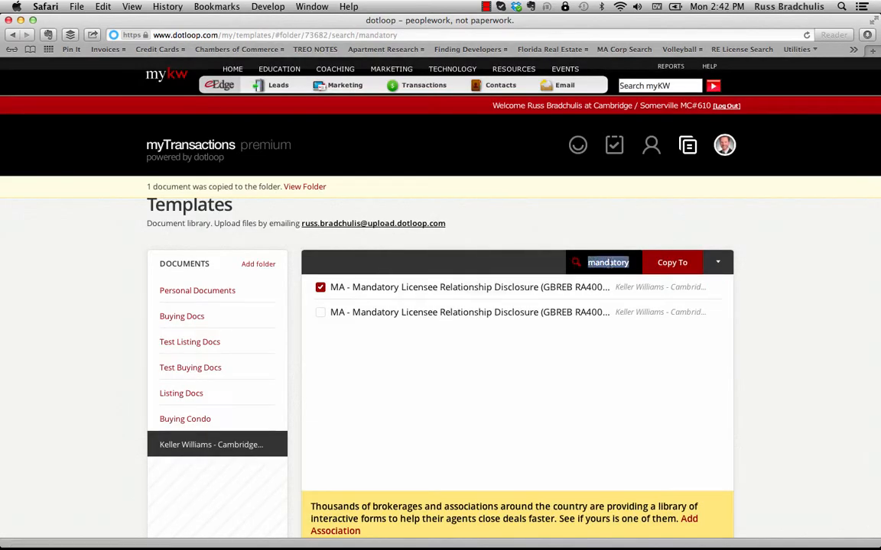
{"action": "type", "text": "non"}
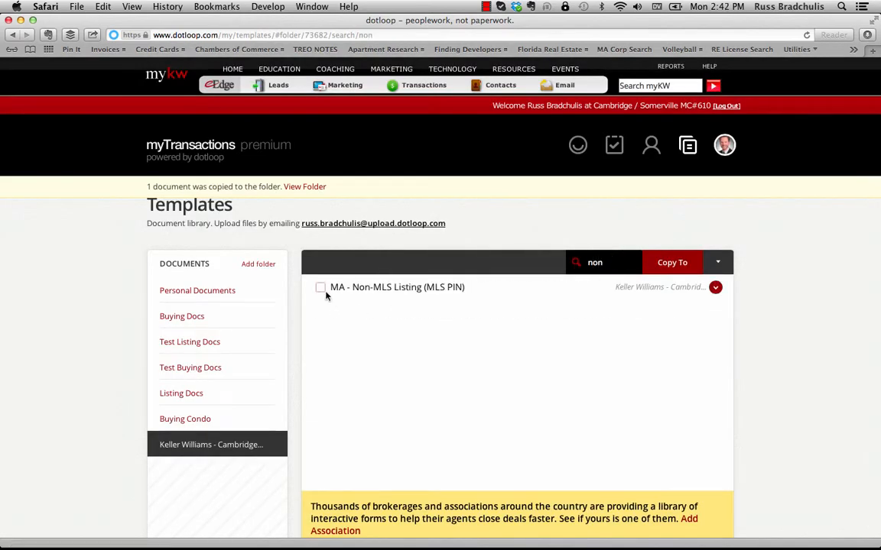
{"action": "left_click", "coordinate": [320, 288]}
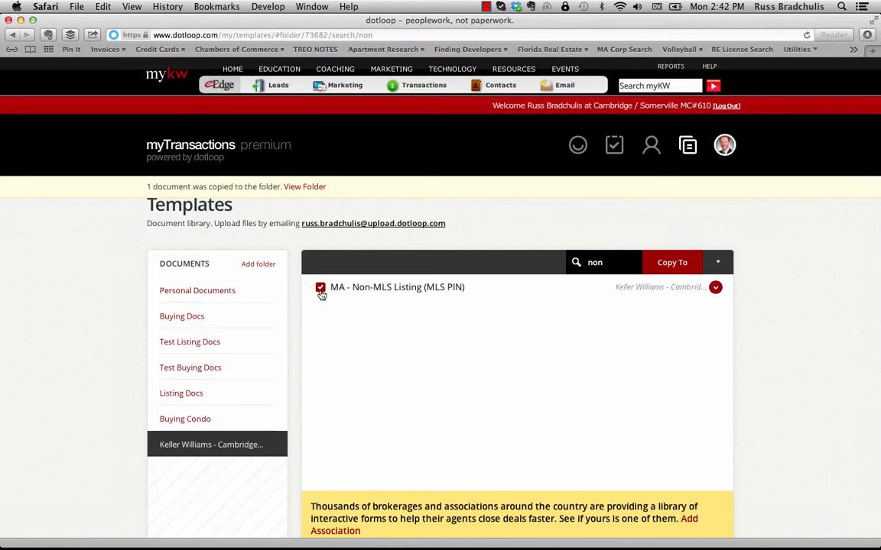
{"action": "left_click", "coordinate": [675, 267]}
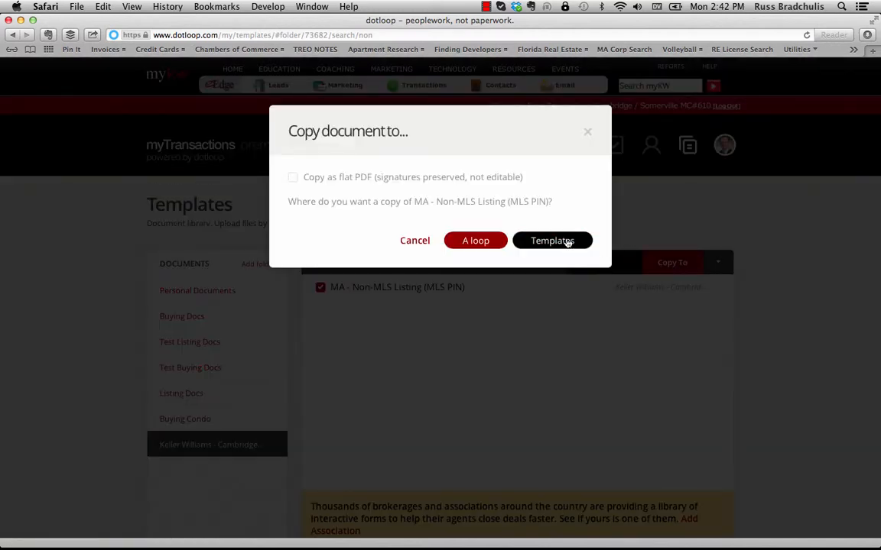
{"action": "left_click", "coordinate": [566, 242]}
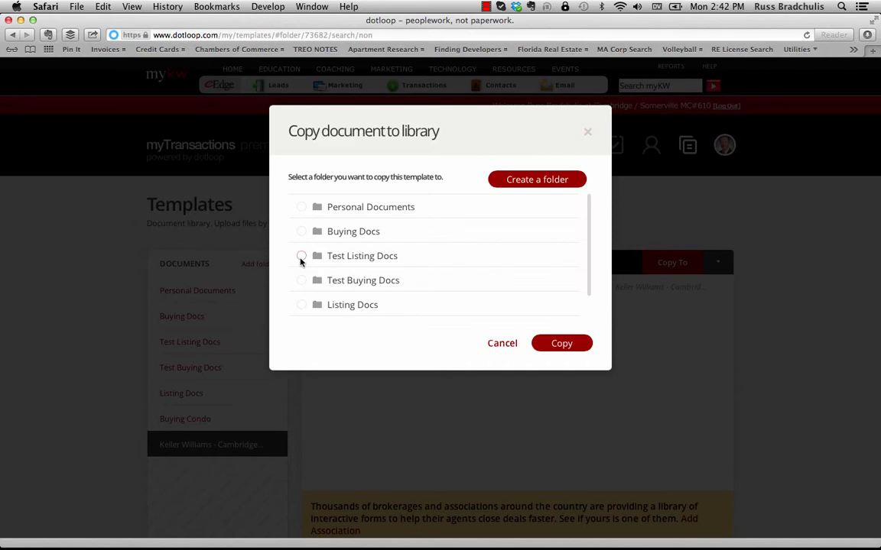
{"action": "left_click", "coordinate": [301, 257]}
{"action": "left_click", "coordinate": [558, 344]}
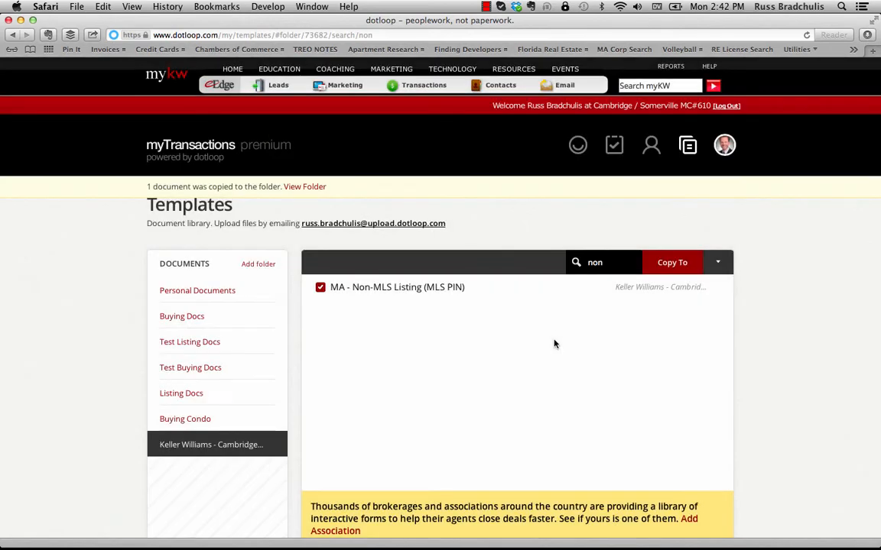
- Search 'exclusive' and copy the Exclusive Right to Sell agreement into Test Listing Docs
{"action": "double_click", "coordinate": [595, 262]}
{"action": "type", "text": "exclusive"}
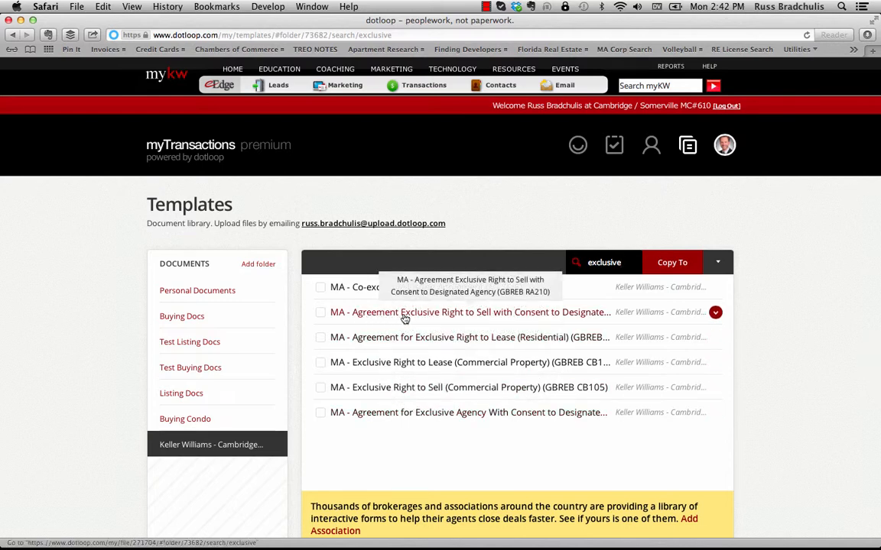
{"action": "left_click", "coordinate": [320, 313]}
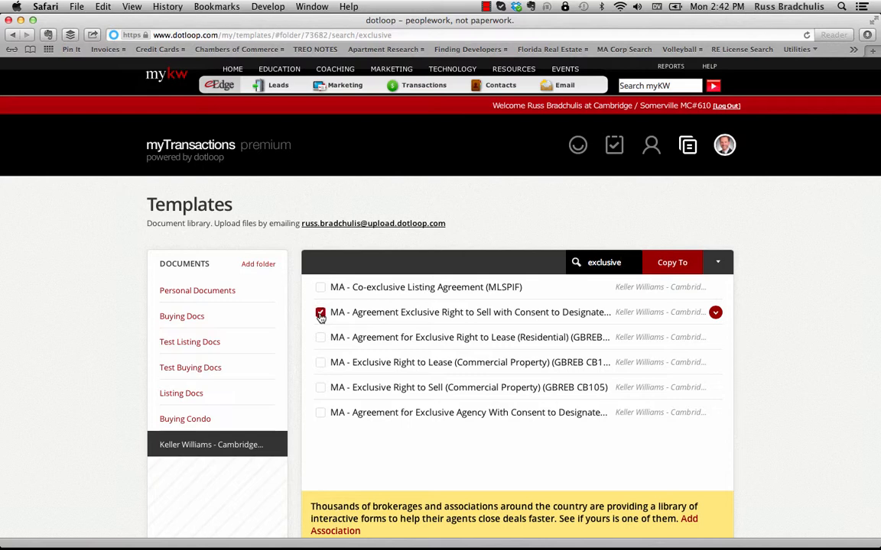
{"action": "left_click", "coordinate": [672, 264]}
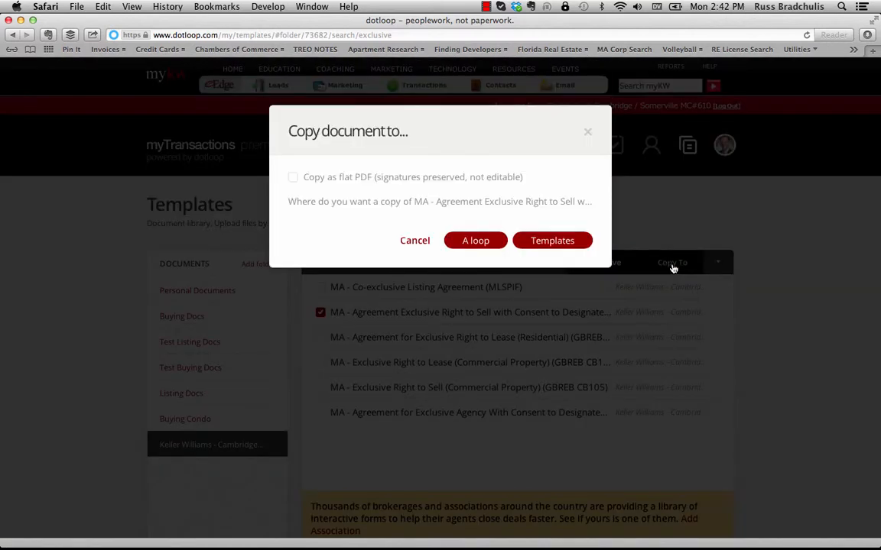
{"action": "left_click", "coordinate": [555, 240]}
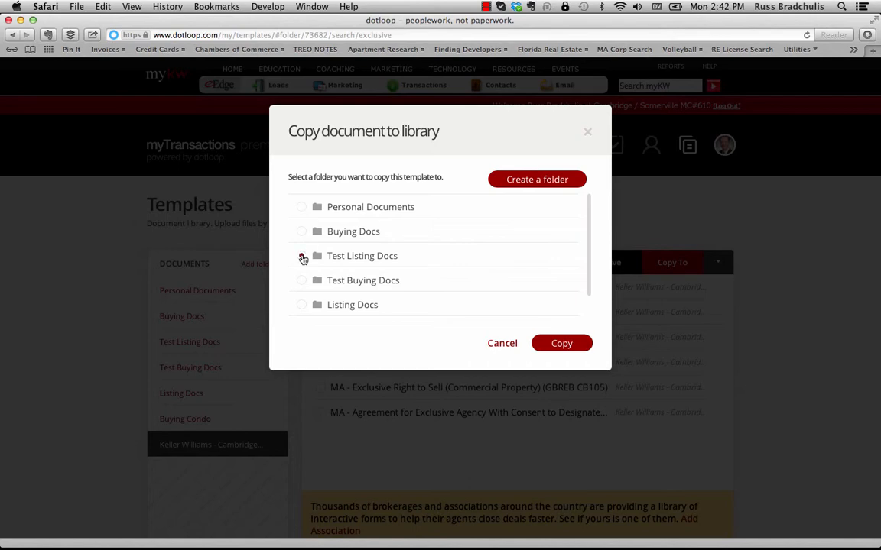
{"action": "left_click", "coordinate": [302, 257]}
{"action": "left_click", "coordinate": [560, 344]}
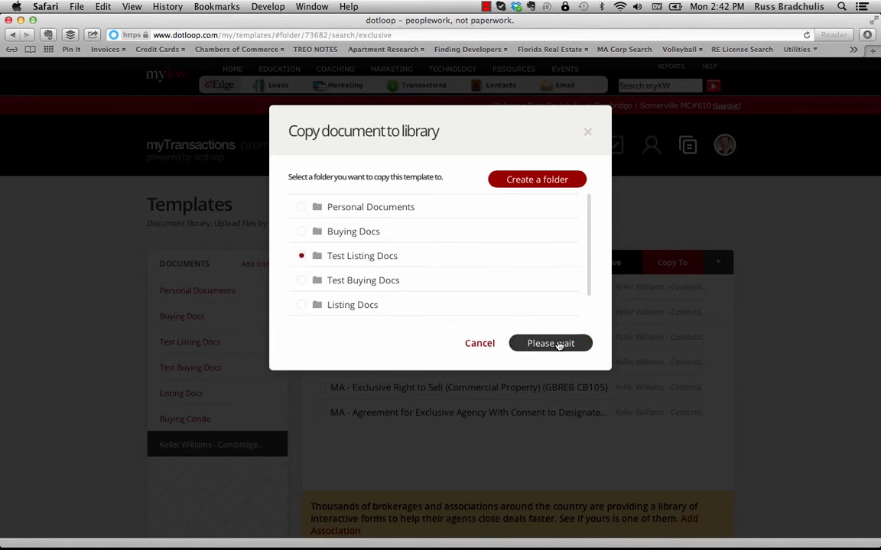
- Search 'lead' and copy the Childhood Lead Poisoning Prevention Program form into Test Listing Docs
{"action": "double_click", "coordinate": [603, 262]}
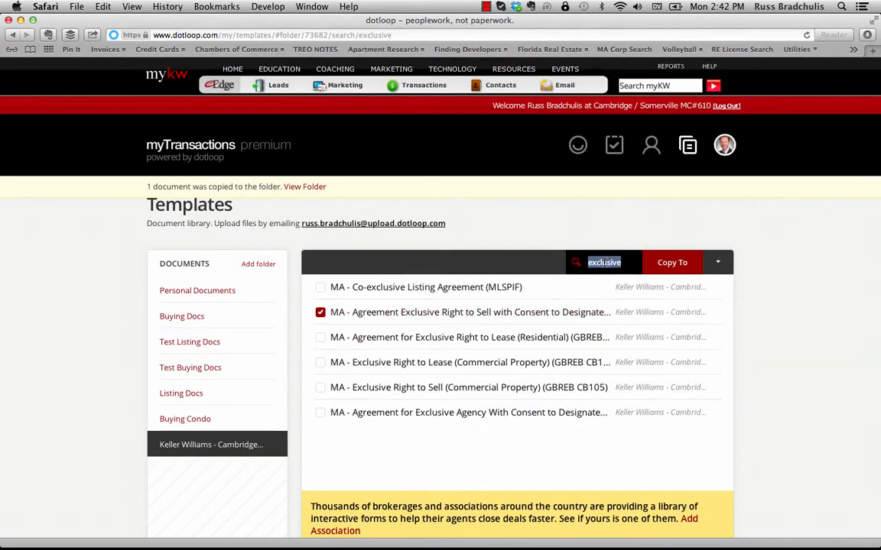
{"action": "type", "text": "lead"}
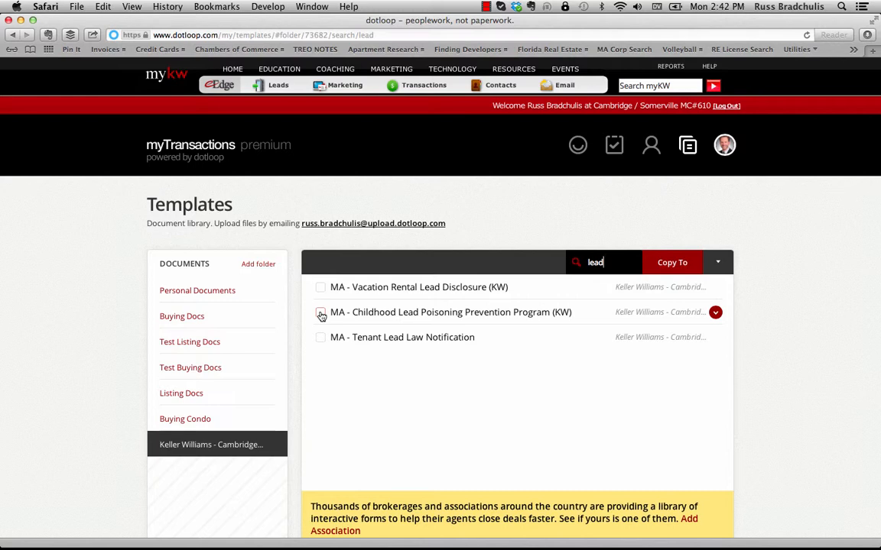
{"action": "left_click", "coordinate": [321, 314]}
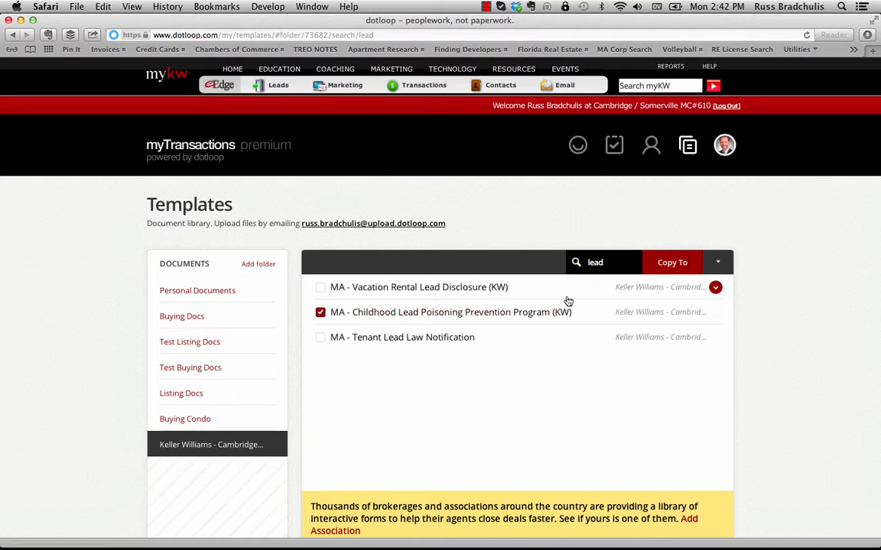
{"action": "left_click", "coordinate": [678, 263]}
{"action": "left_click", "coordinate": [559, 244]}
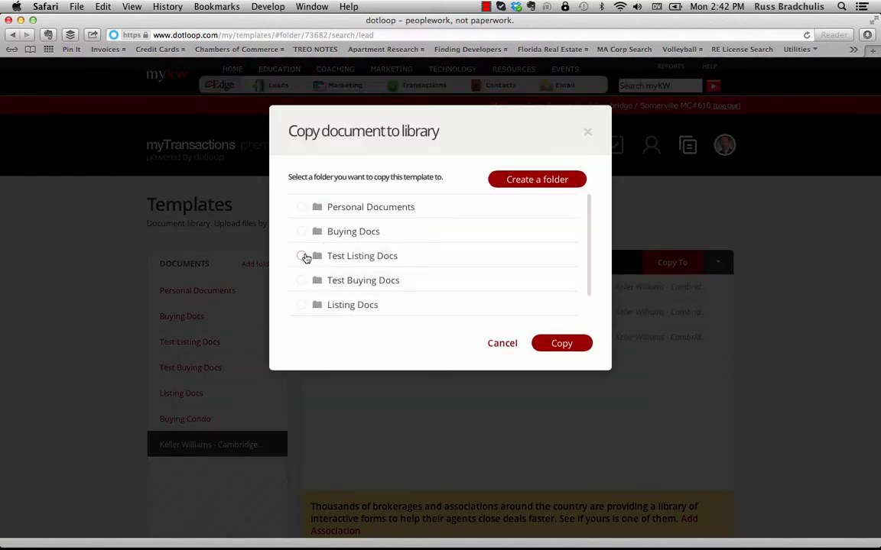
{"action": "left_click", "coordinate": [304, 256]}
{"action": "left_click", "coordinate": [561, 343]}
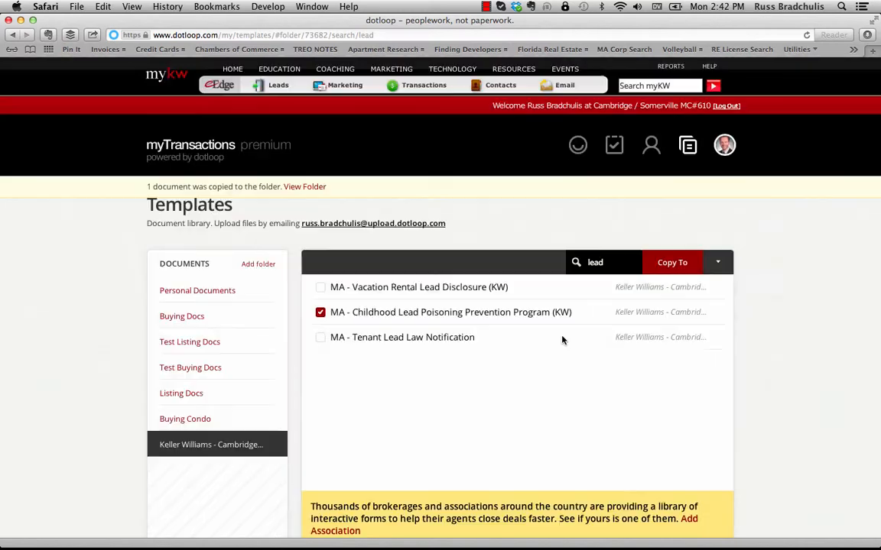
{"action": "mouse_move", "coordinate": [562, 340]}
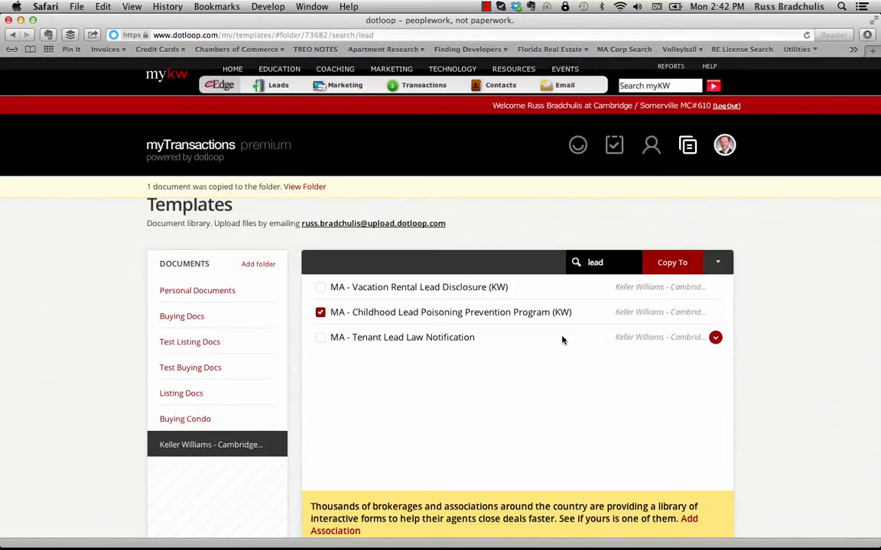
{"action": "left_click", "coordinate": [199, 346]}
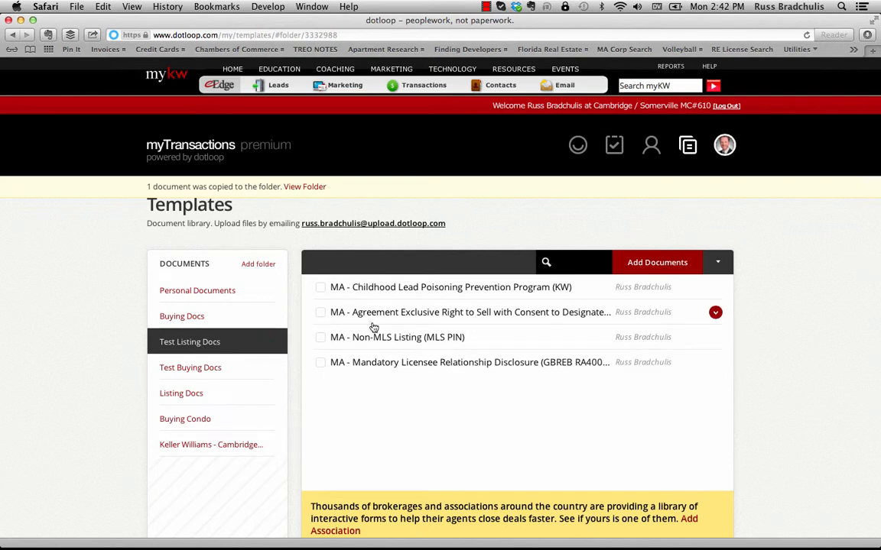
- Order Test Listing Docs as Mandatory Licensee, Agreement, Non-MLS, Childhood Lead, then return to Loops
{"action": "mouse_move", "coordinate": [421, 364]}
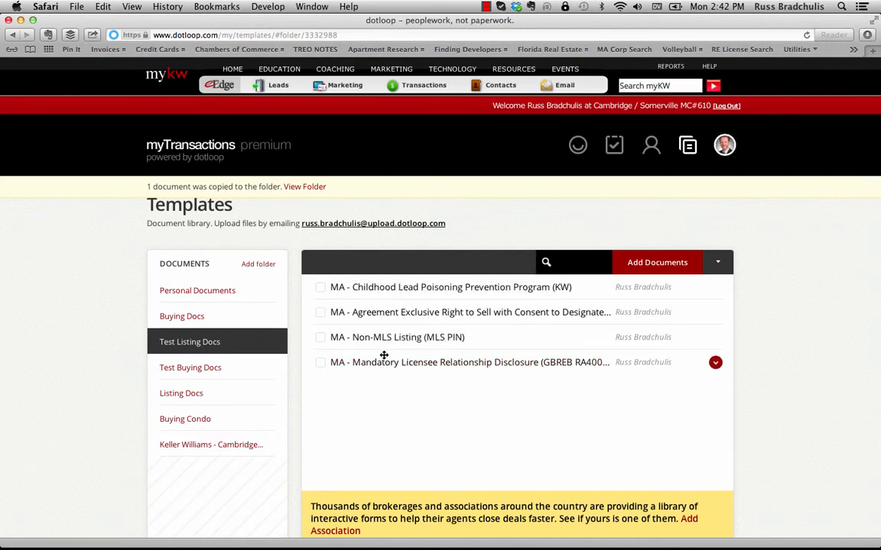
{"action": "left_click_drag", "start_coordinate": [383, 354], "coordinate": [381, 275]}
{"action": "left_click_drag", "start_coordinate": [387, 332], "coordinate": [379, 312]}
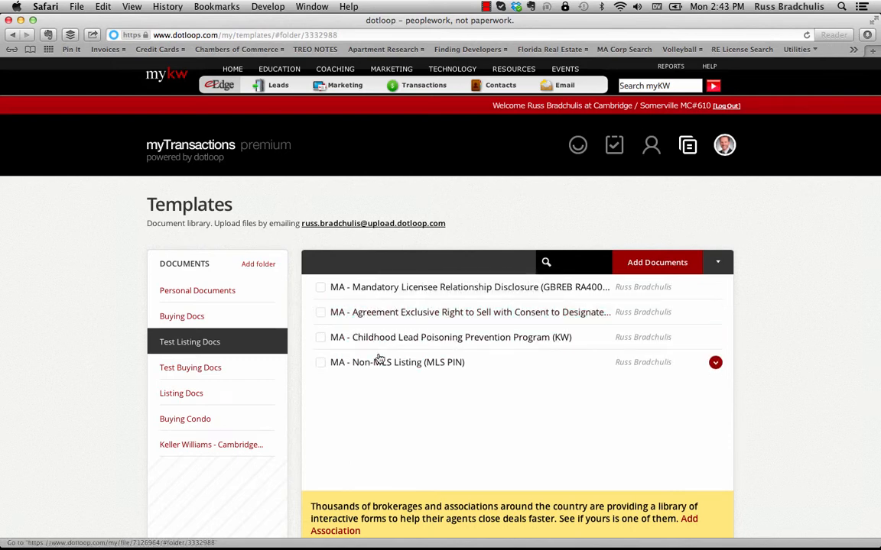
{"action": "left_click_drag", "start_coordinate": [379, 359], "coordinate": [378, 331]}
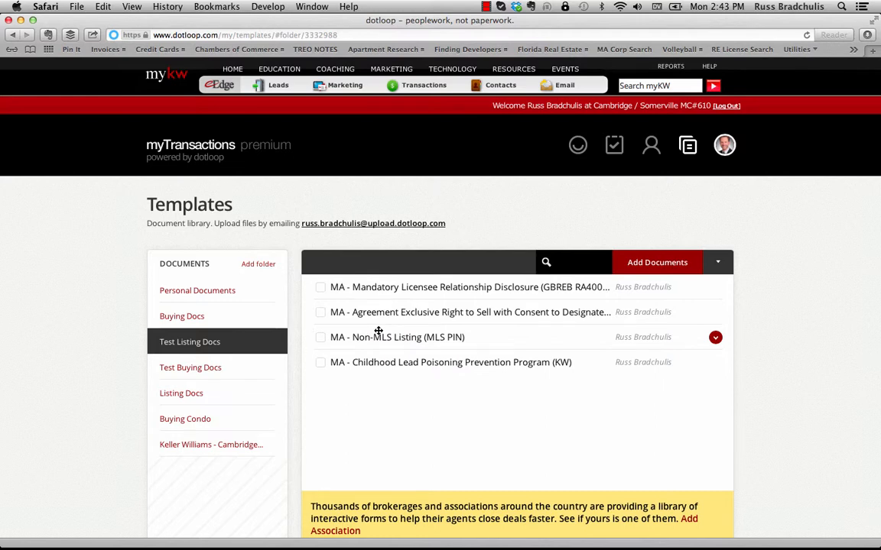
{"action": "left_click", "coordinate": [577, 147]}
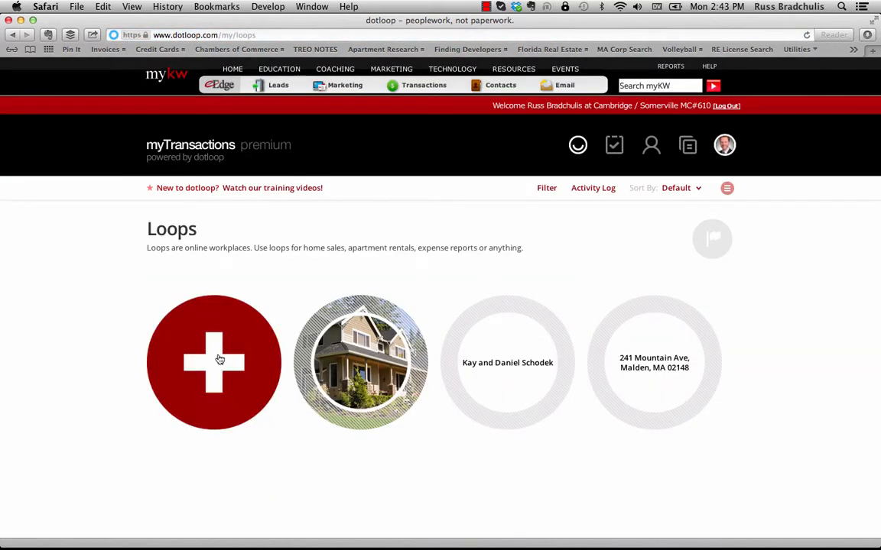
- Create a new loop named 'Test Buying Loop'
{"action": "left_click", "coordinate": [220, 360]}
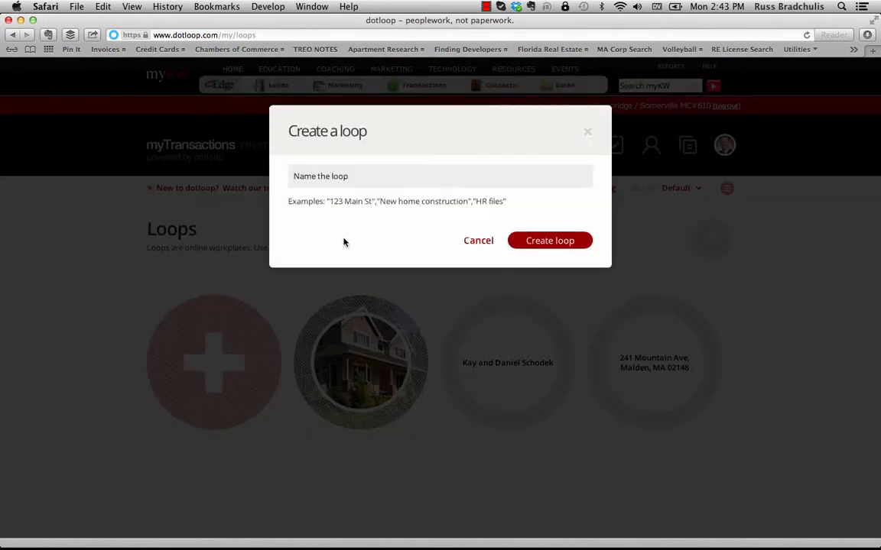
{"action": "type", "text": "Test Buying Loop"}
{"action": "left_click", "coordinate": [554, 245]}
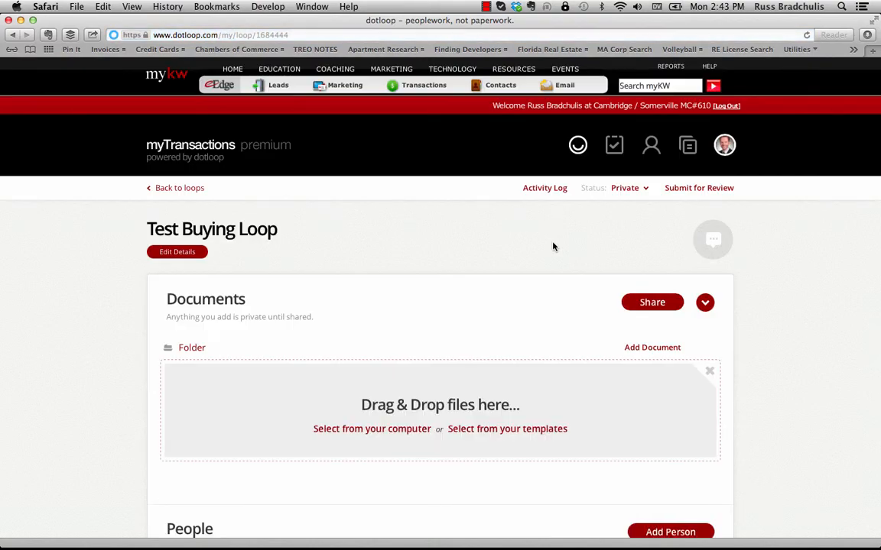
{"action": "scroll", "coordinate": [553, 246], "scroll_direction": "down", "scroll_amount": 2}
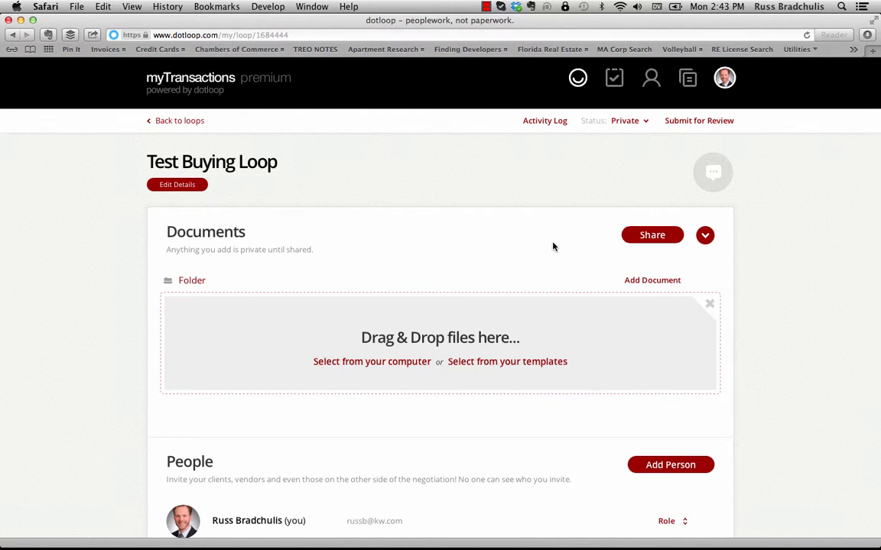
- Add all four Test Buying Docs templates to the loop's documents
{"action": "left_click", "coordinate": [519, 362]}
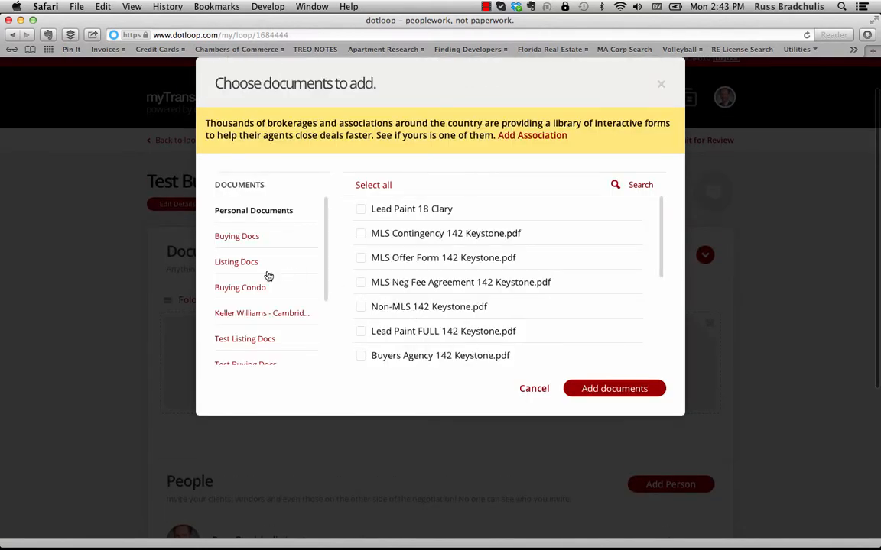
{"action": "scroll", "coordinate": [268, 276], "scroll_direction": "down", "scroll_amount": 2}
{"action": "left_click", "coordinate": [258, 310]}
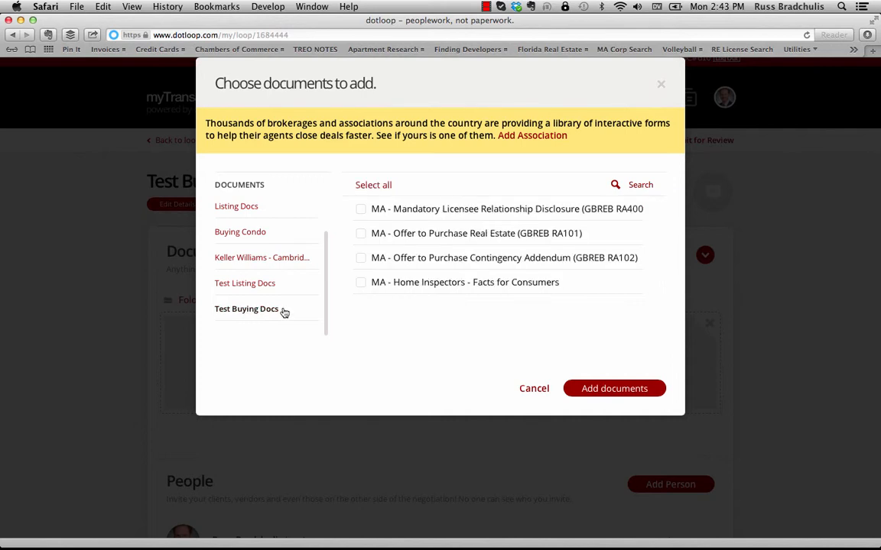
{"action": "left_click", "coordinate": [371, 185]}
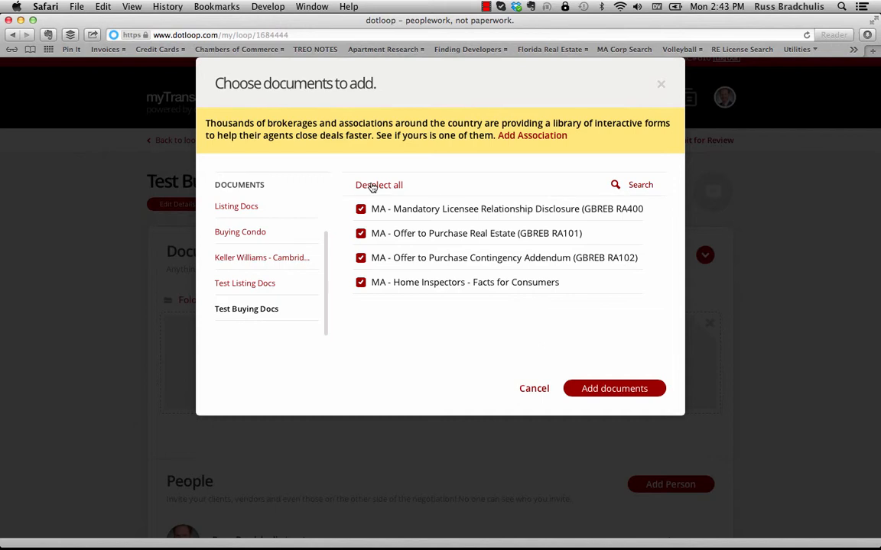
{"action": "left_click", "coordinate": [619, 389]}
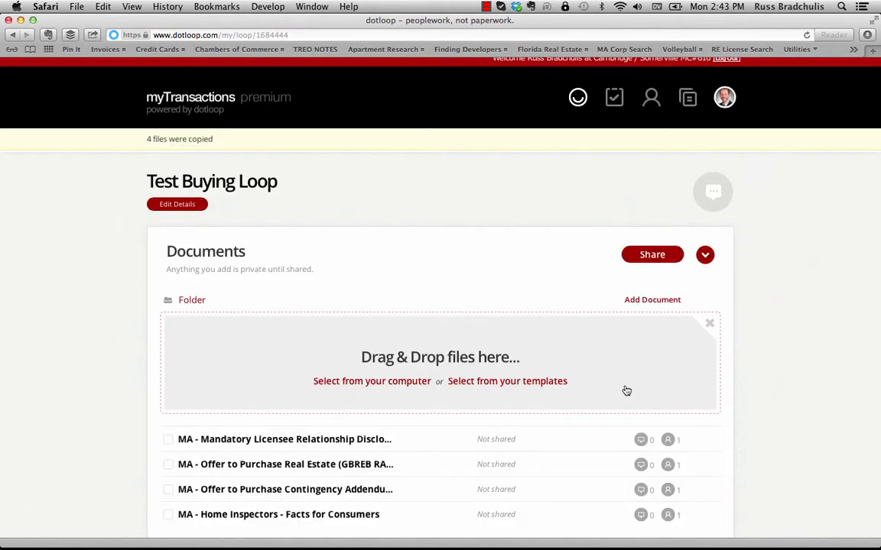
{"action": "scroll", "coordinate": [620, 386], "scroll_direction": "down", "scroll_amount": 1}
{"action": "scroll", "coordinate": [616, 383], "scroll_direction": "down", "scroll_amount": 2}
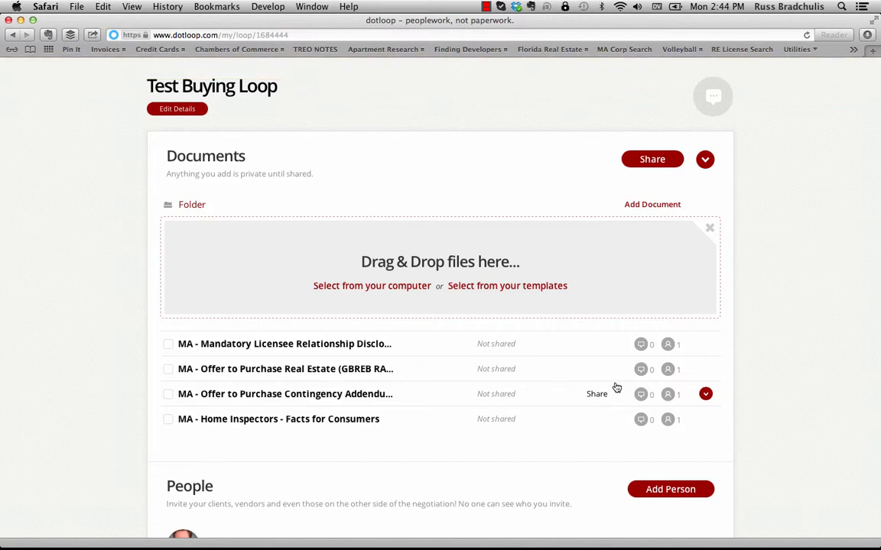
- Change the agent's role in People from unassigned to Buying Agent
{"action": "scroll", "coordinate": [616, 388], "scroll_direction": "down", "scroll_amount": 3}
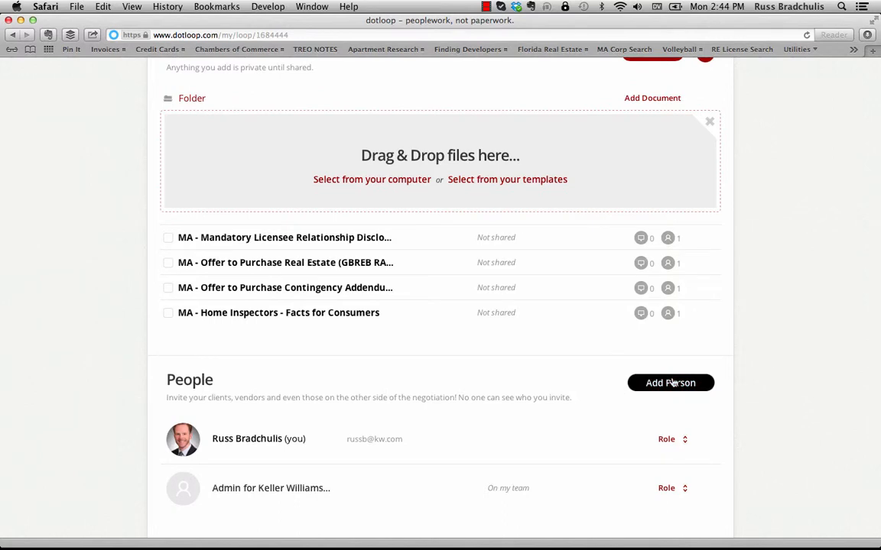
{"action": "scroll", "coordinate": [672, 383], "scroll_direction": "down", "scroll_amount": 2}
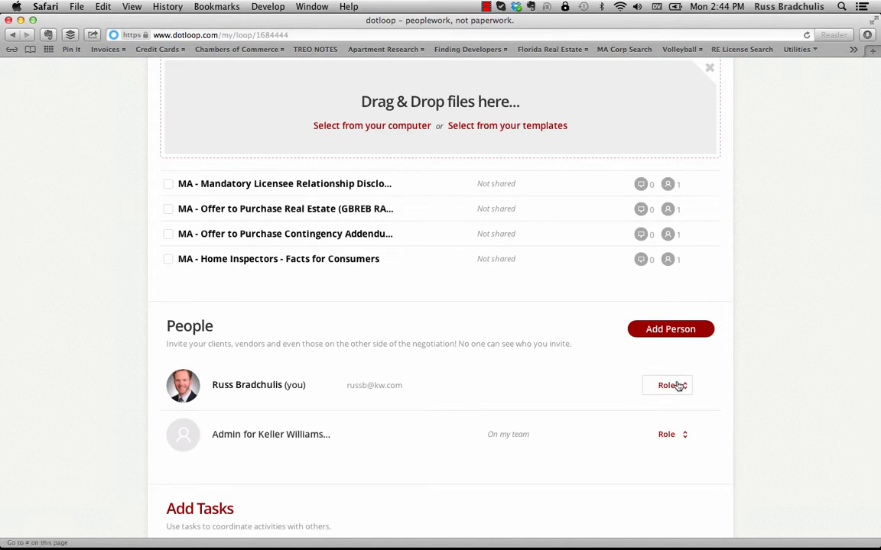
{"action": "left_click", "coordinate": [675, 385]}
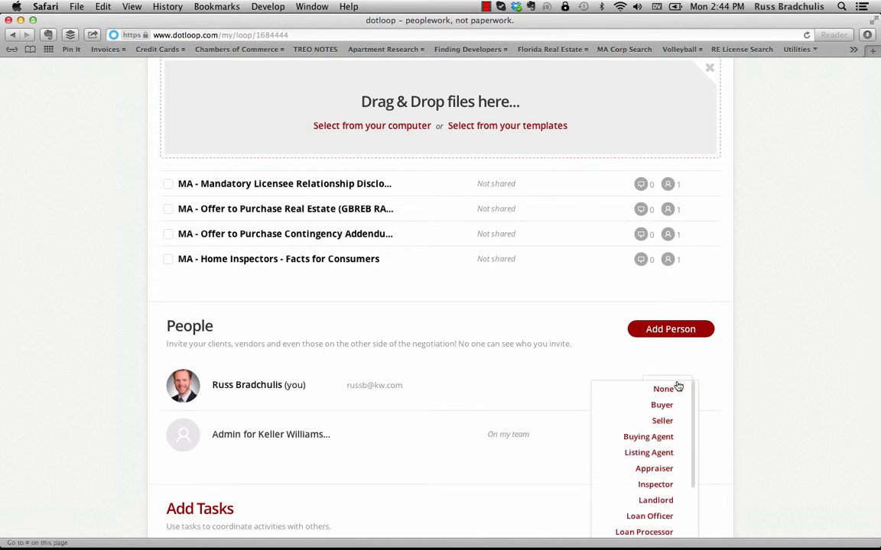
{"action": "left_click", "coordinate": [670, 437]}
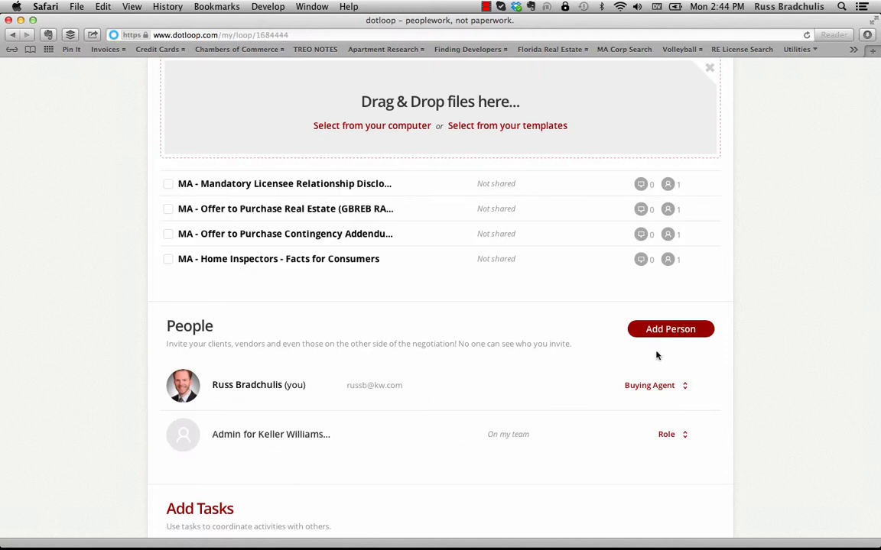
- Add the existing test contact to Test Buying Loop with the Buyer role
{"action": "left_click", "coordinate": [672, 337]}
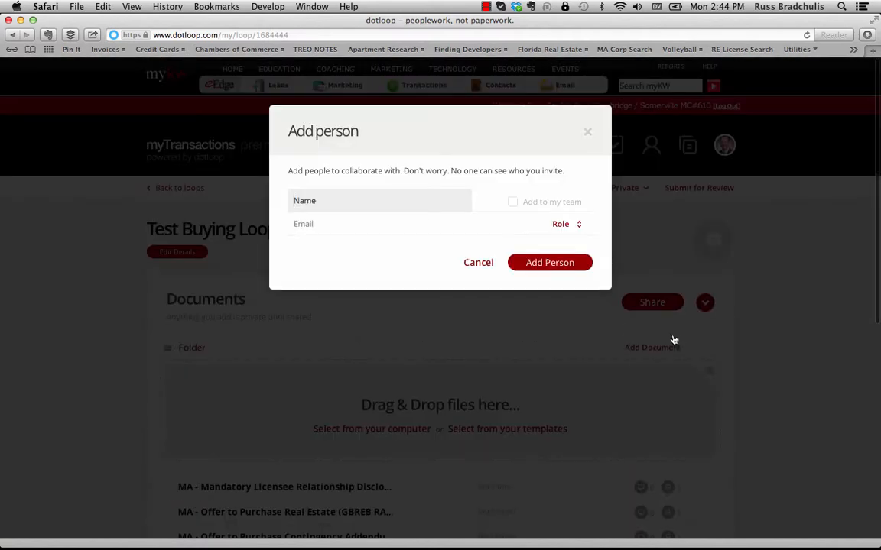
{"action": "type", "text": "test"}
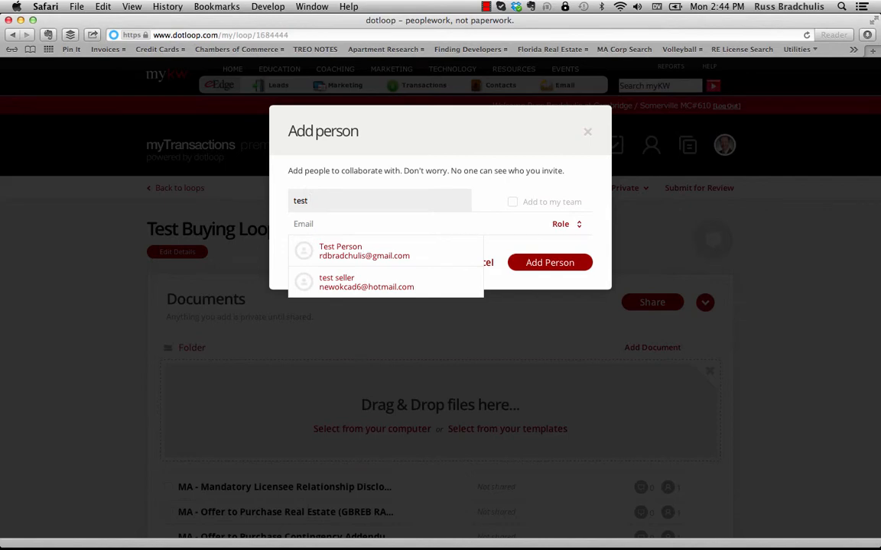
{"action": "left_click", "coordinate": [370, 253]}
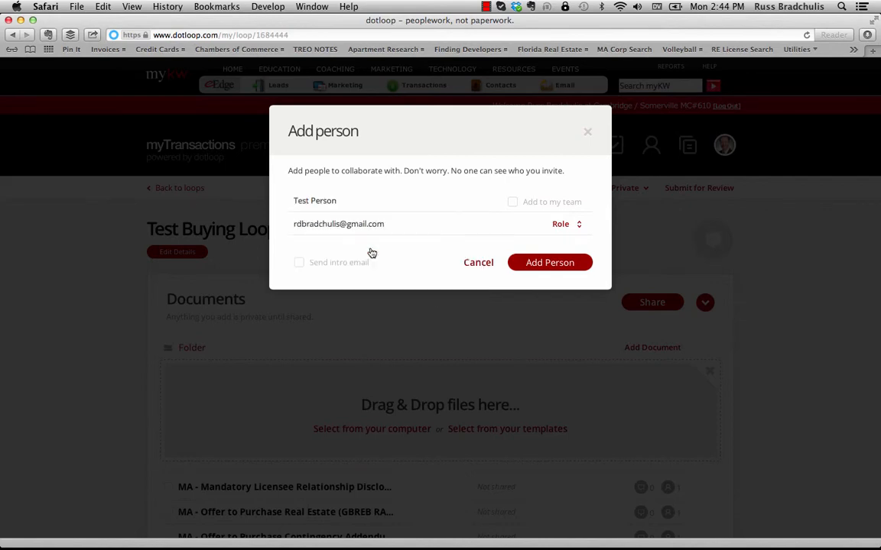
{"action": "left_click", "coordinate": [578, 226]}
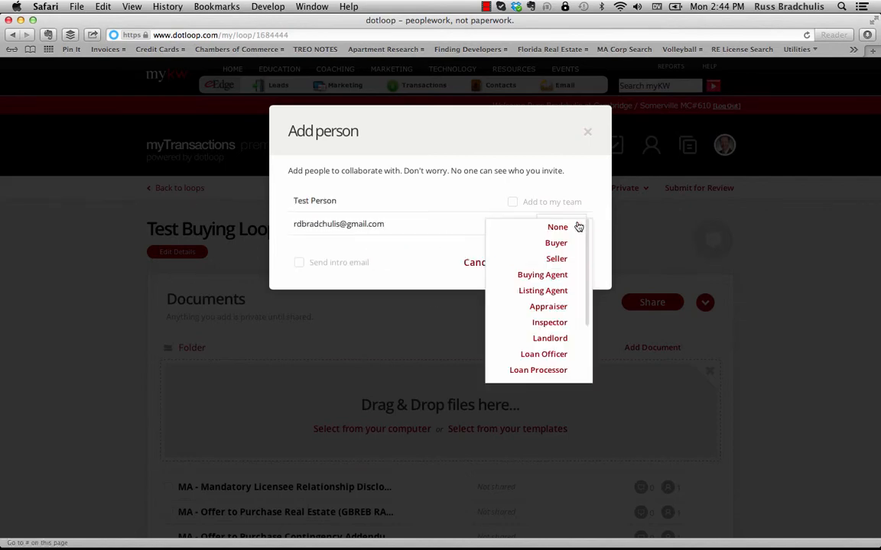
{"action": "left_click", "coordinate": [571, 243]}
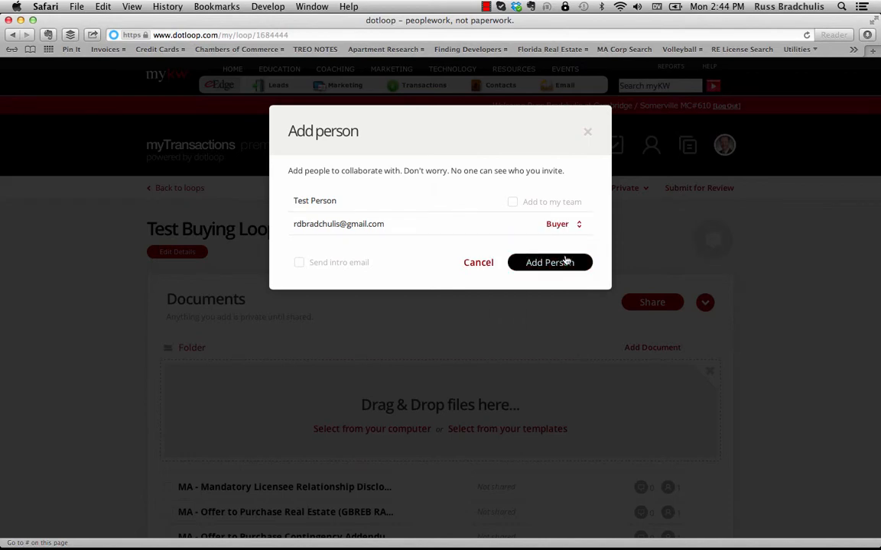
{"action": "left_click", "coordinate": [562, 264]}
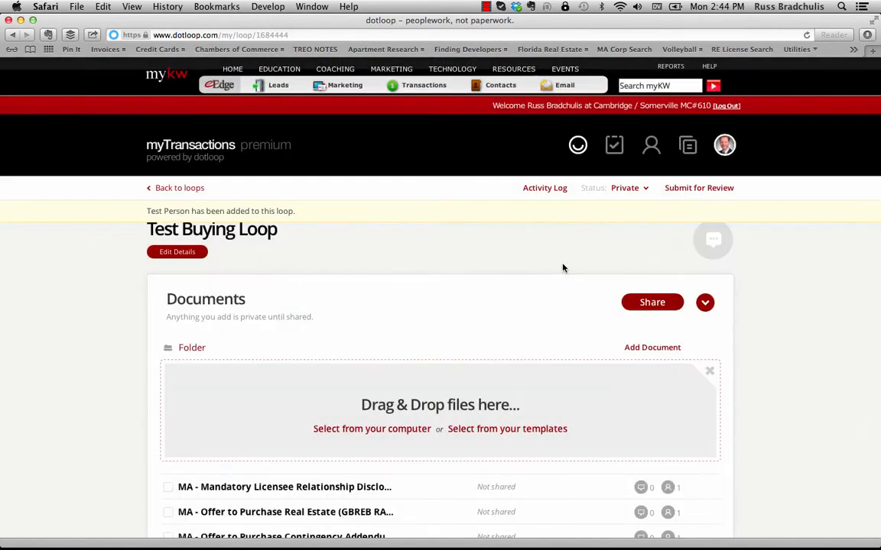
- Open the MA - Mandatory Licensee Relationship Disclosure document from the loop
{"action": "scroll", "coordinate": [576, 285], "scroll_direction": "down", "scroll_amount": 5}
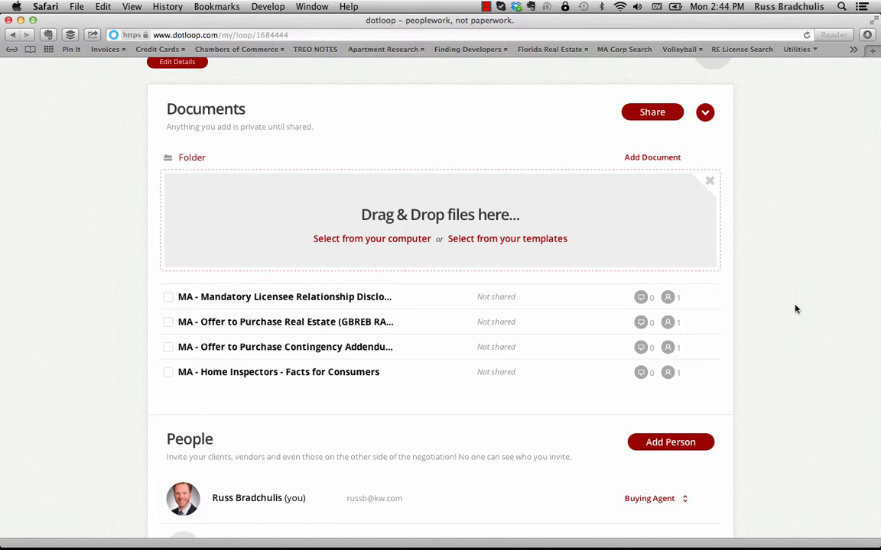
{"action": "left_click", "coordinate": [332, 298]}
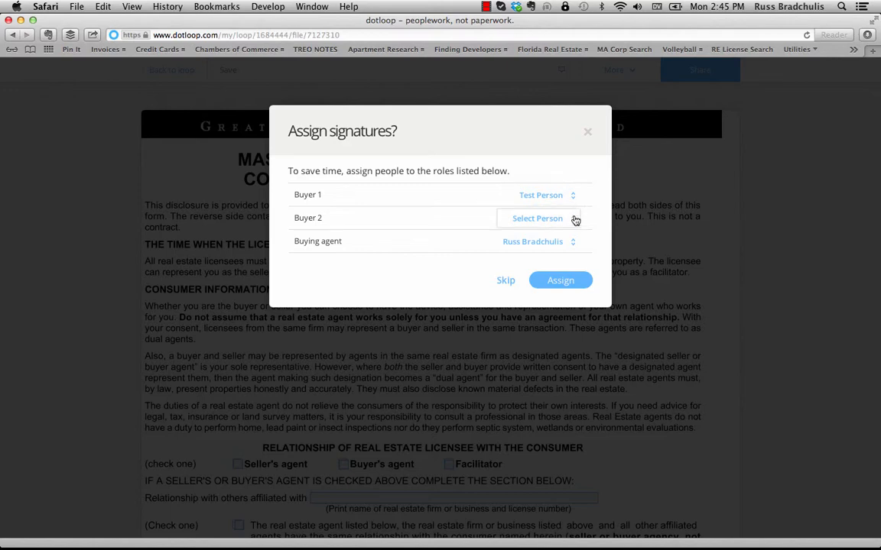
- Accept the suggested signature roles: test contact as Buyer, agent as Buying Agent
{"action": "left_click", "coordinate": [563, 281]}
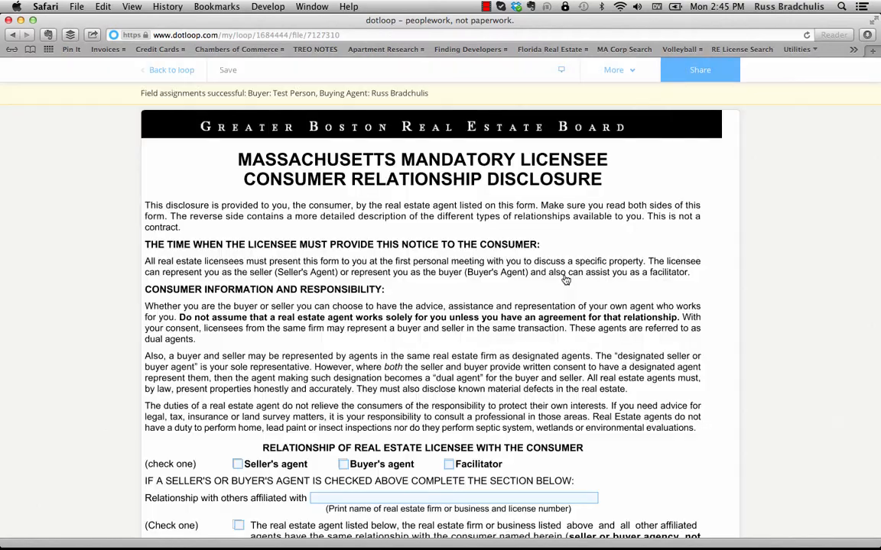
{"action": "scroll", "coordinate": [566, 280], "scroll_direction": "down", "scroll_amount": 5}
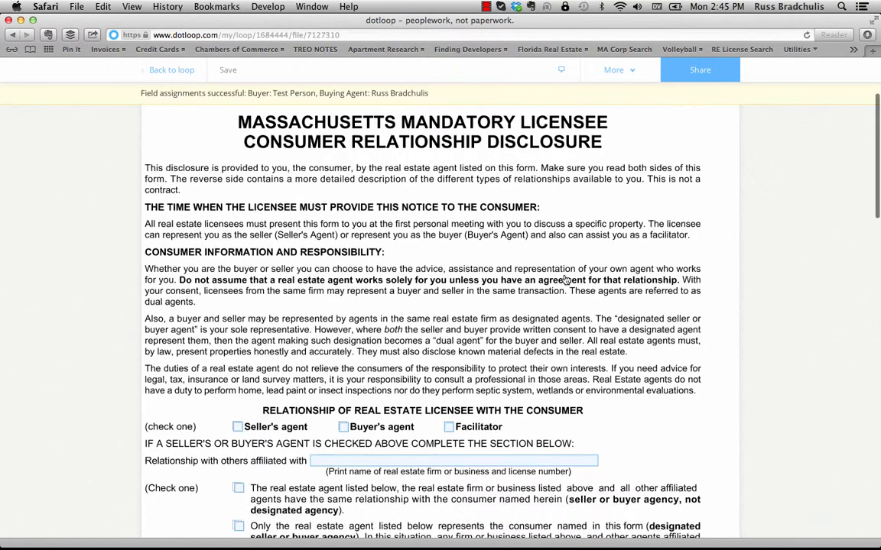
{"action": "scroll", "coordinate": [566, 280], "scroll_direction": "down", "scroll_amount": 3}
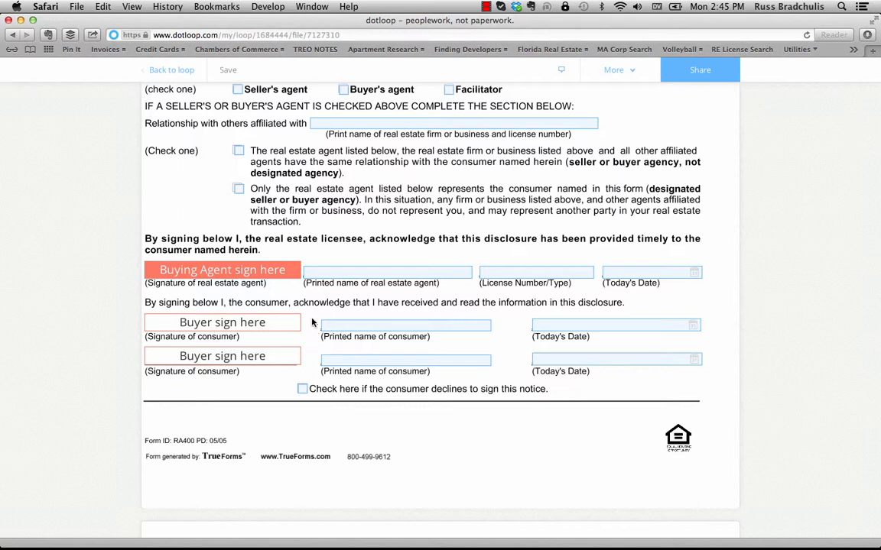
{"action": "mouse_move", "coordinate": [221, 269]}
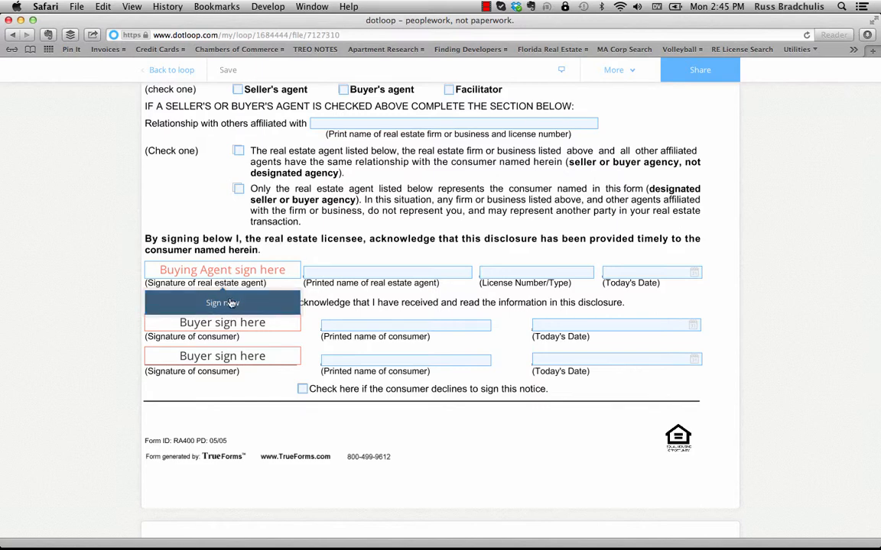
- Sign the agent's signature field, set the second Buyer box to No one, and save the disclosure
{"action": "left_click", "coordinate": [231, 303]}
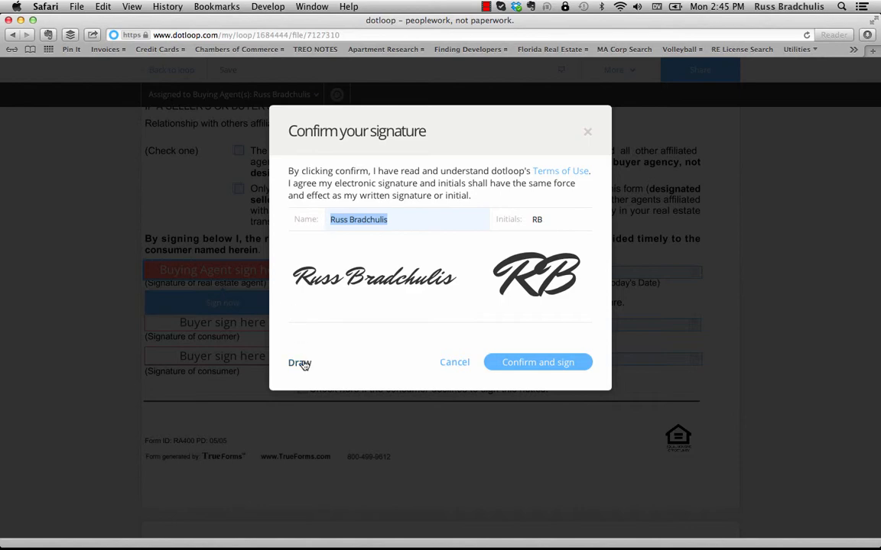
{"action": "left_click", "coordinate": [539, 363]}
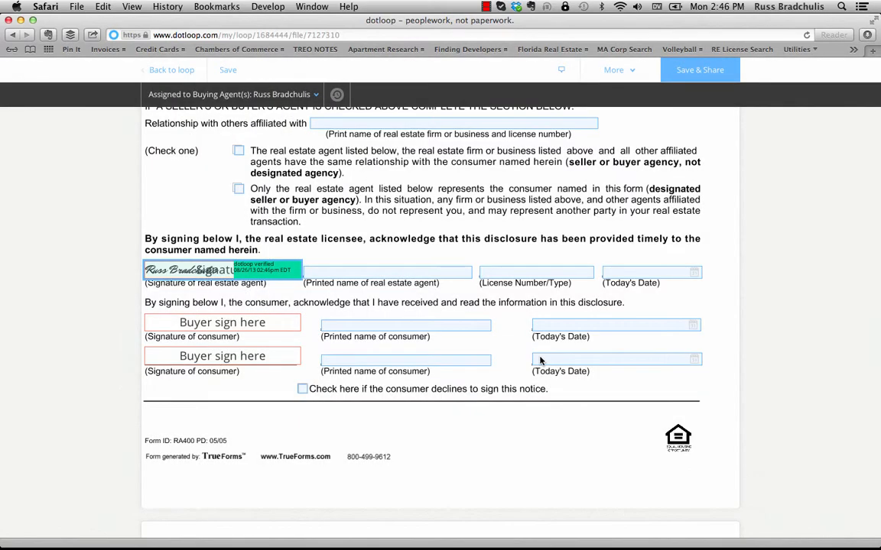
{"action": "left_click", "coordinate": [226, 361]}
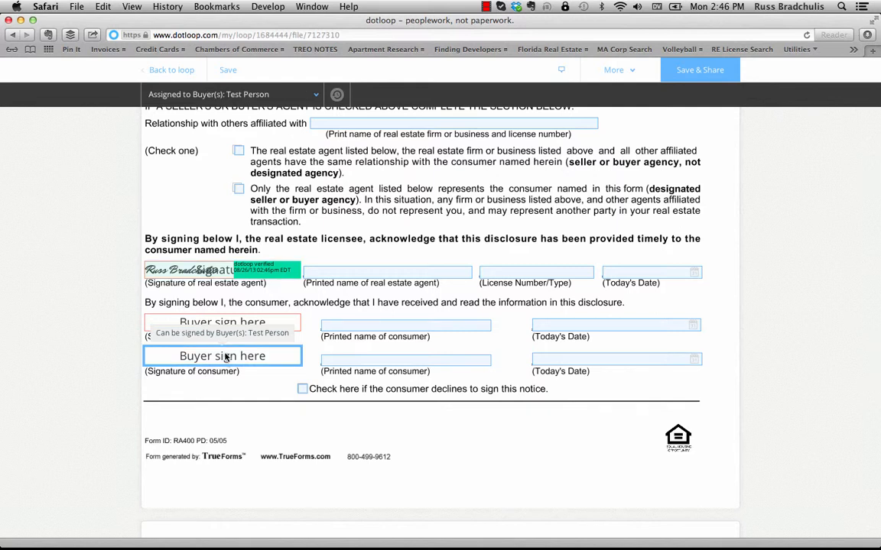
{"action": "left_click", "coordinate": [305, 95]}
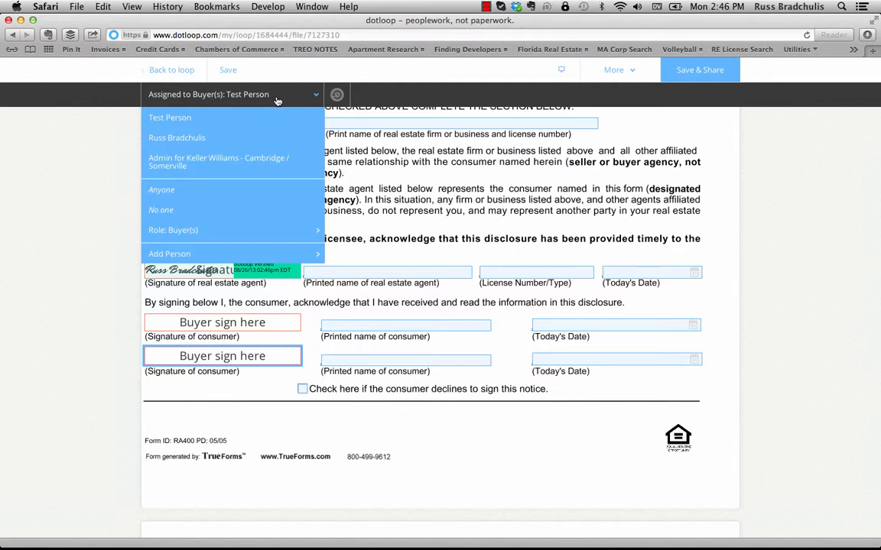
{"action": "left_click", "coordinate": [195, 211]}
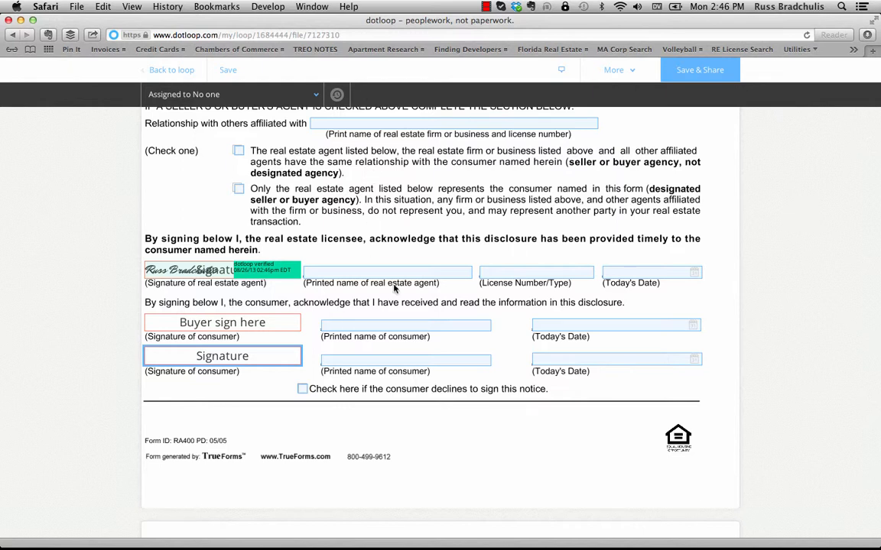
{"action": "left_click", "coordinate": [230, 73]}
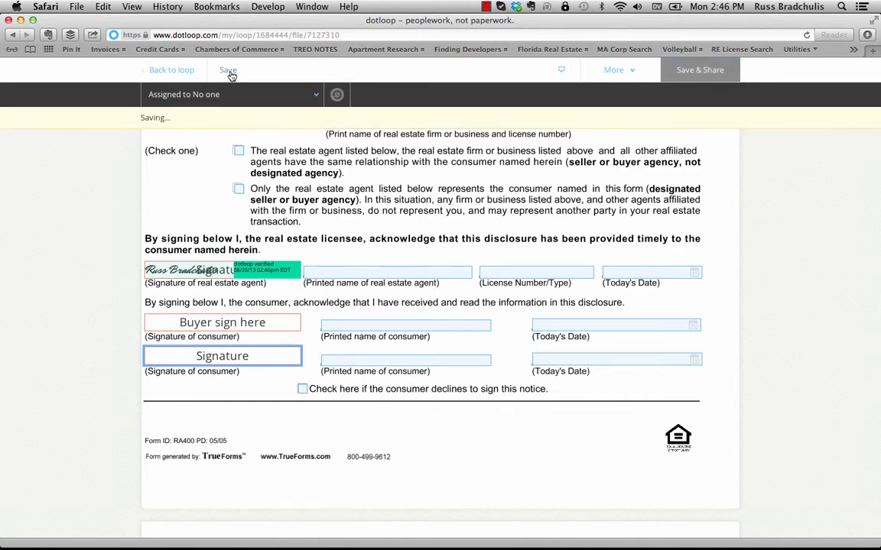
{"action": "left_click", "coordinate": [171, 70]}
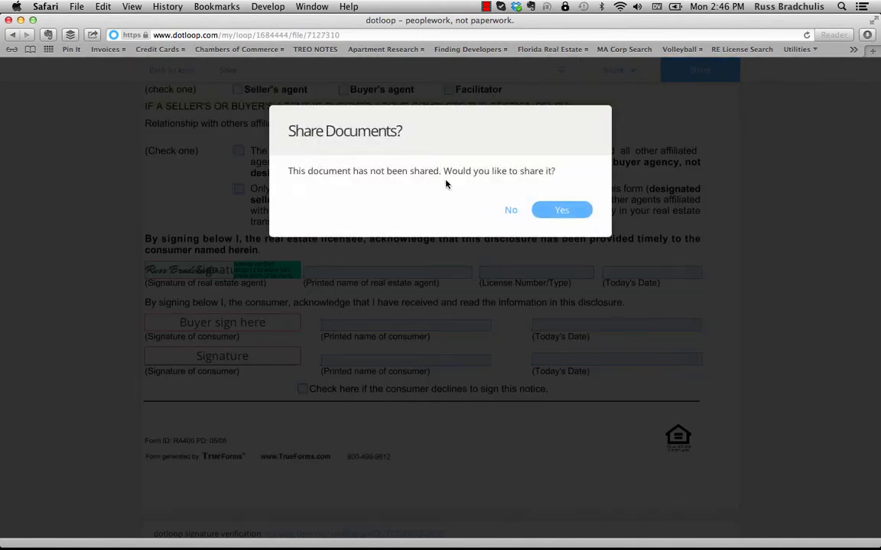
- Decline sharing for now and open the MA - Offer to Purchase Real Estate form
{"action": "left_click", "coordinate": [509, 212]}
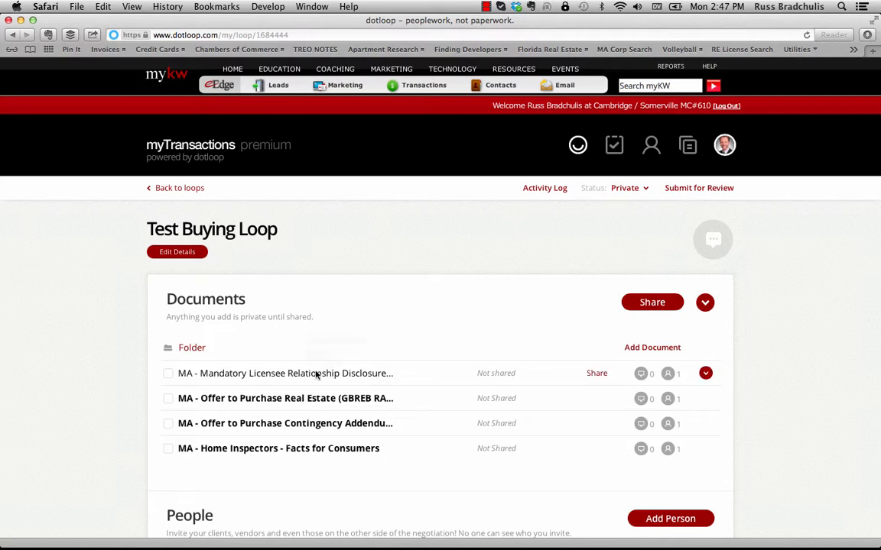
{"action": "left_click", "coordinate": [300, 401]}
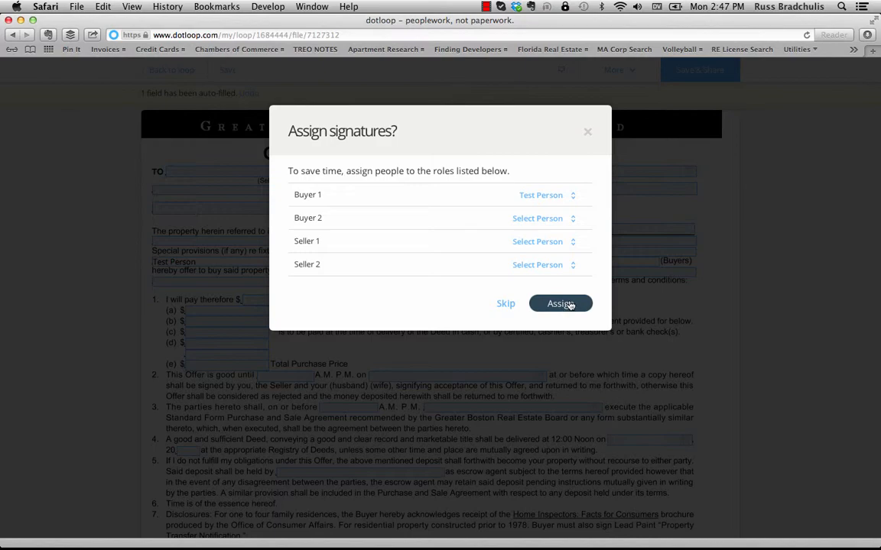
- Accept the suggested signature roles and set the second Buyer signature box to No one
{"action": "left_click", "coordinate": [560, 304]}
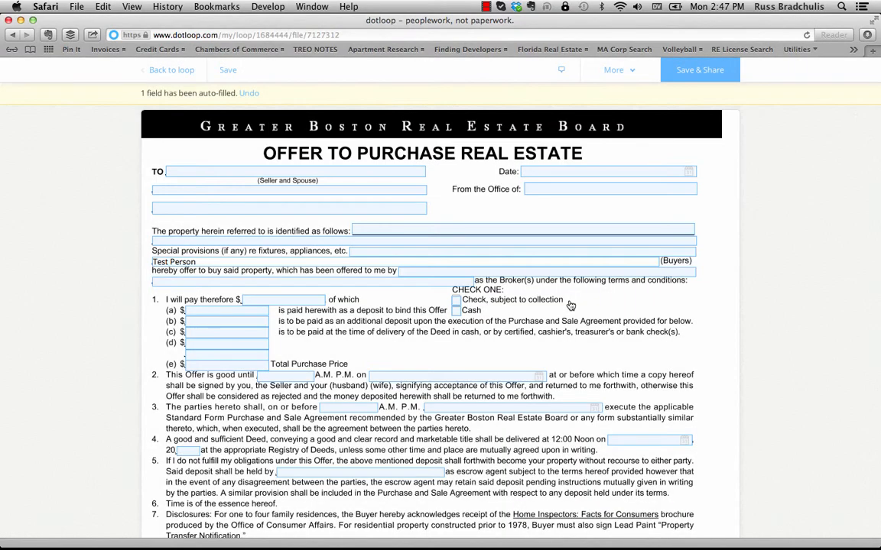
{"action": "scroll", "coordinate": [466, 312], "scroll_direction": "down", "scroll_amount": 10}
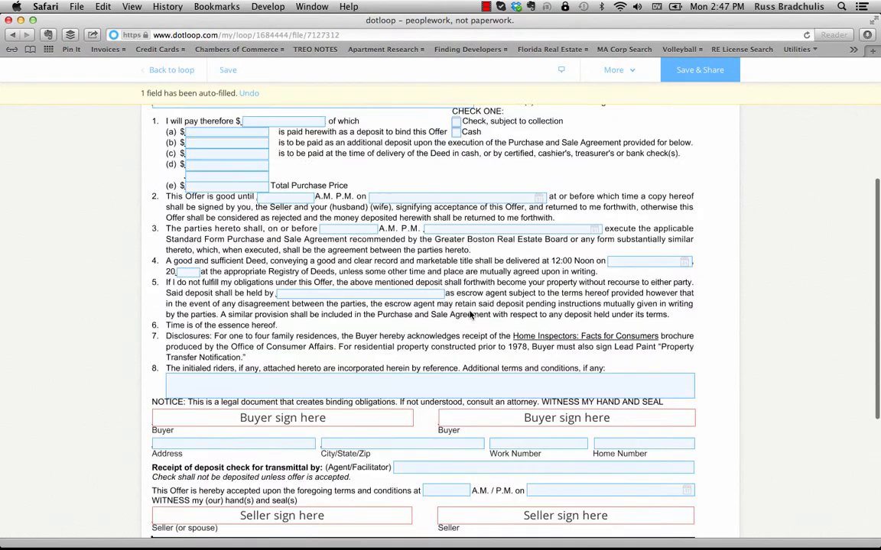
{"action": "scroll", "coordinate": [430, 314], "scroll_direction": "down", "scroll_amount": 1}
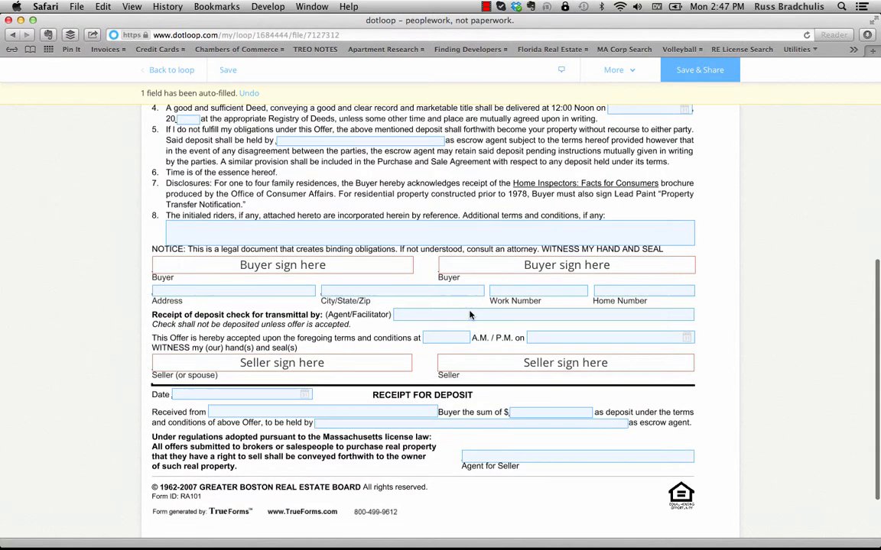
{"action": "left_click", "coordinate": [340, 267]}
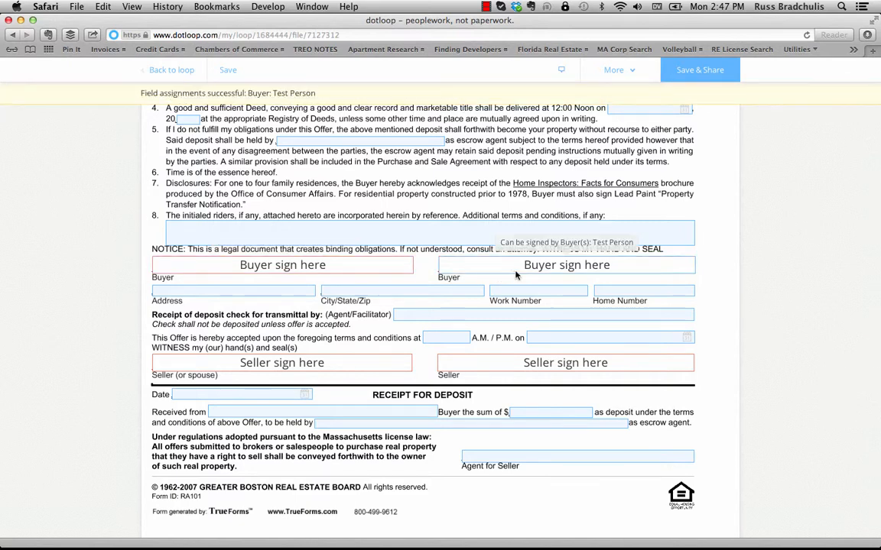
{"action": "left_click", "coordinate": [549, 267]}
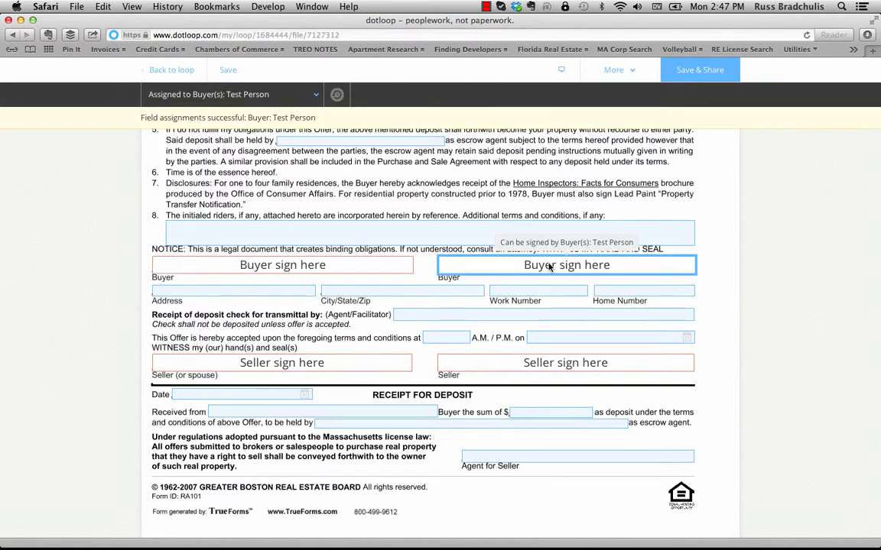
{"action": "left_click", "coordinate": [313, 96]}
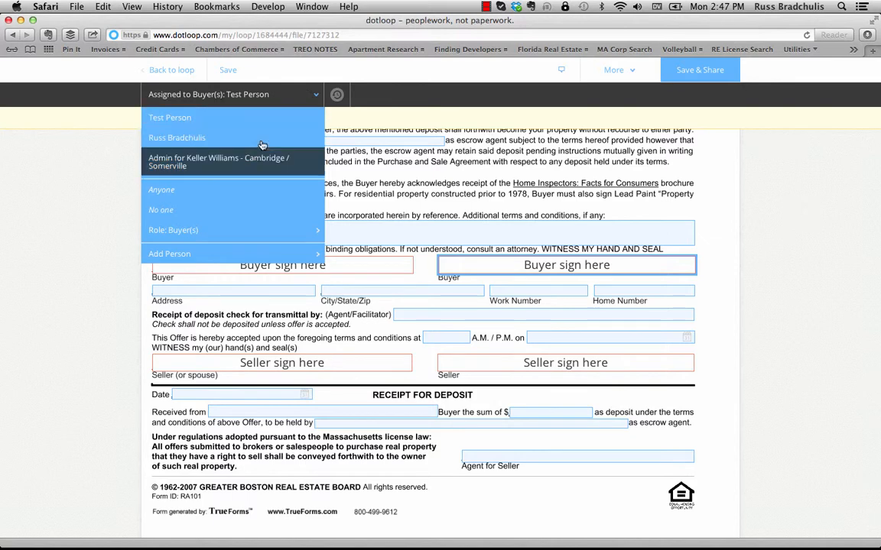
{"action": "left_click", "coordinate": [204, 217]}
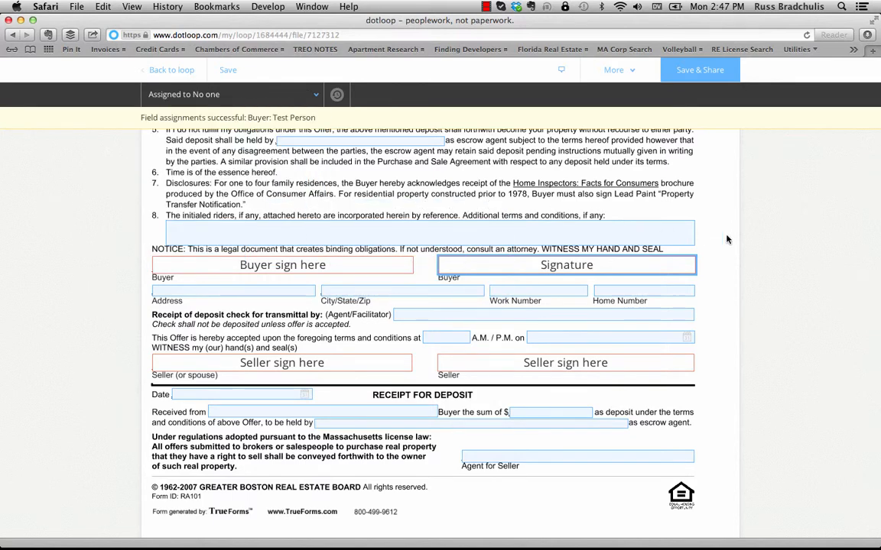
- Set the second Seller signature box to No one and save the offer form
{"action": "scroll", "coordinate": [727, 249], "scroll_direction": "down", "scroll_amount": 1}
{"action": "scroll", "coordinate": [728, 249], "scroll_direction": "down", "scroll_amount": 1}
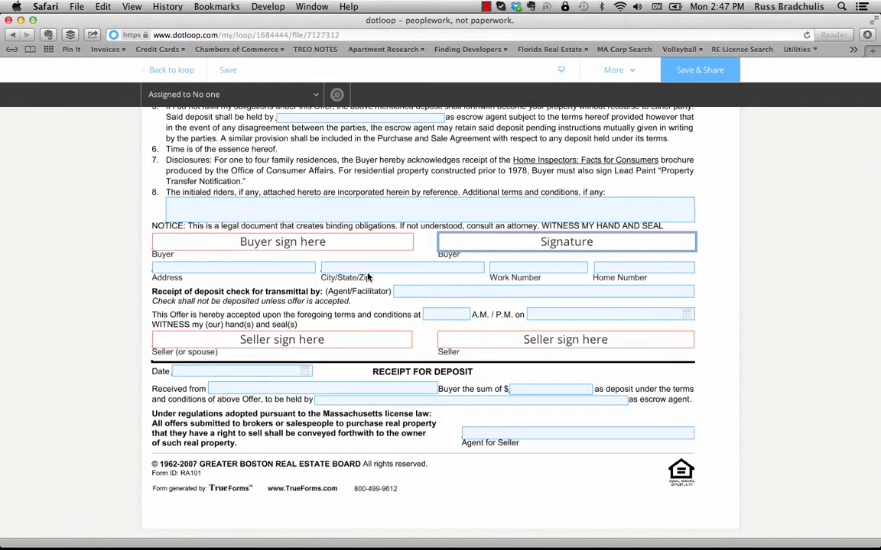
{"action": "left_click", "coordinate": [501, 347]}
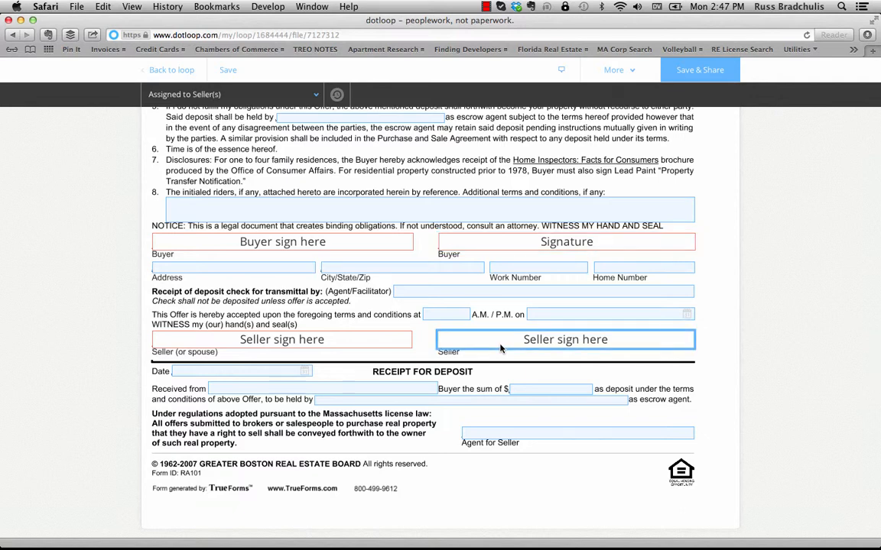
{"action": "left_click", "coordinate": [314, 97]}
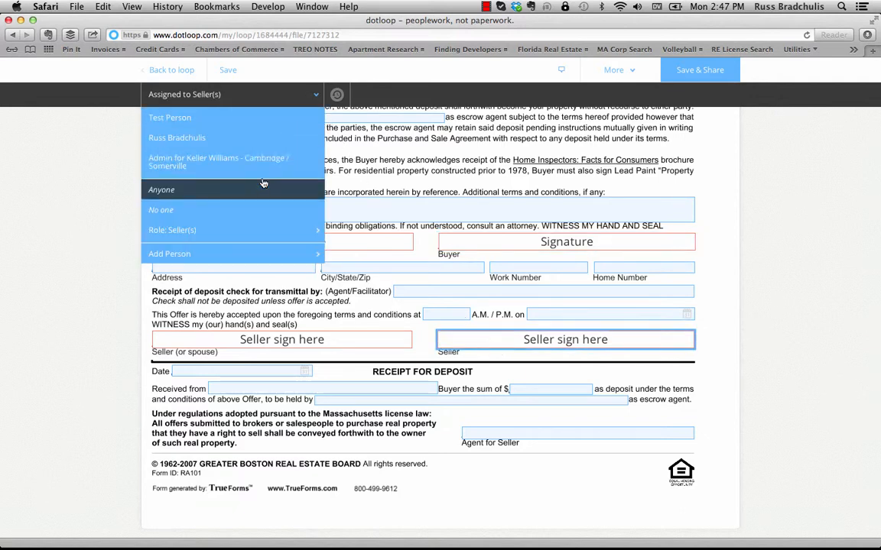
{"action": "left_click", "coordinate": [260, 209]}
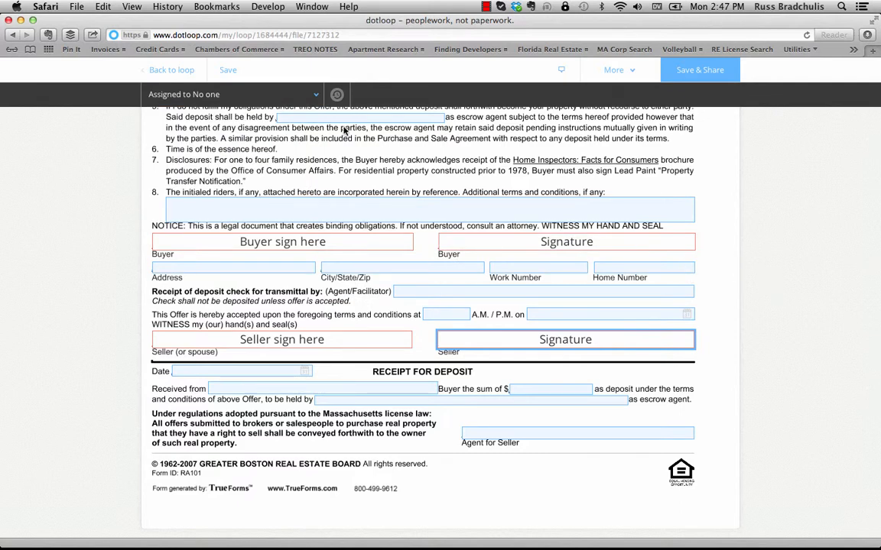
{"action": "left_click", "coordinate": [226, 71]}
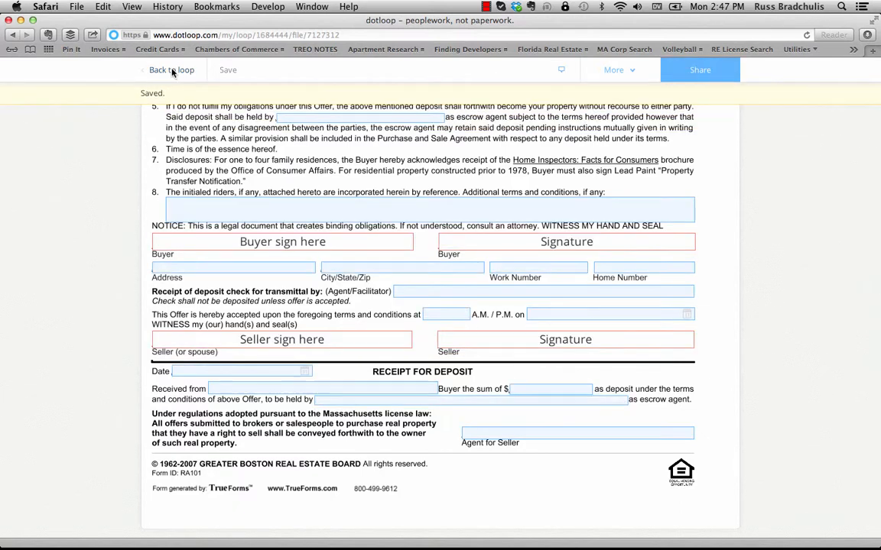
{"action": "left_click", "coordinate": [171, 70]}
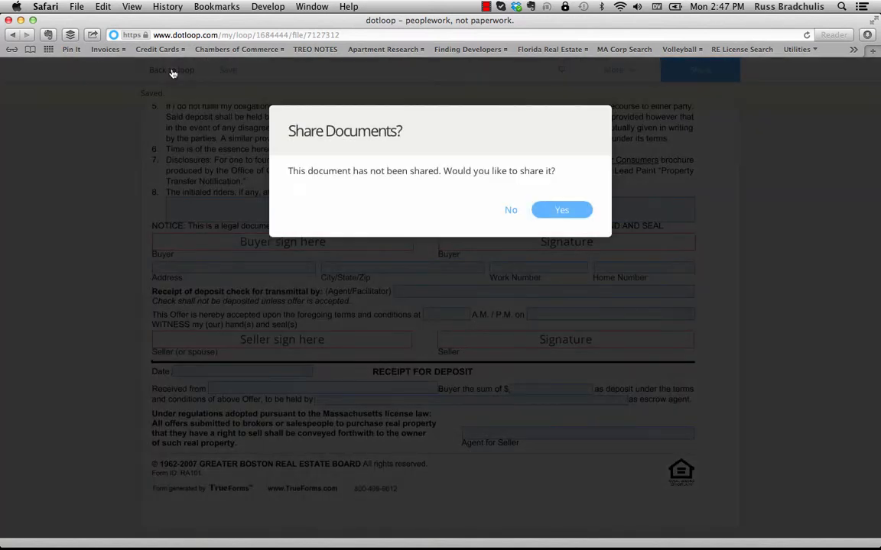
- Decline the share prompt, tick all four loop documents, and start sharing them
{"action": "left_click", "coordinate": [510, 212]}
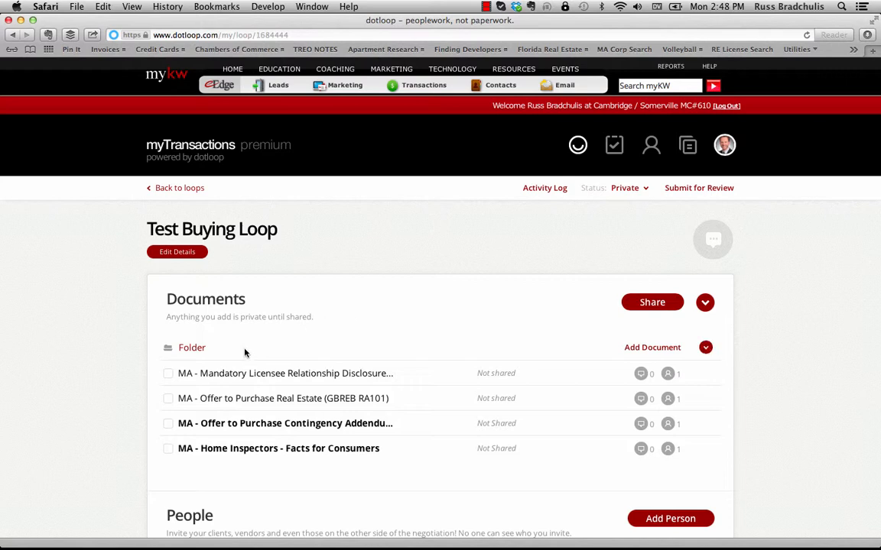
{"action": "left_click", "coordinate": [168, 374]}
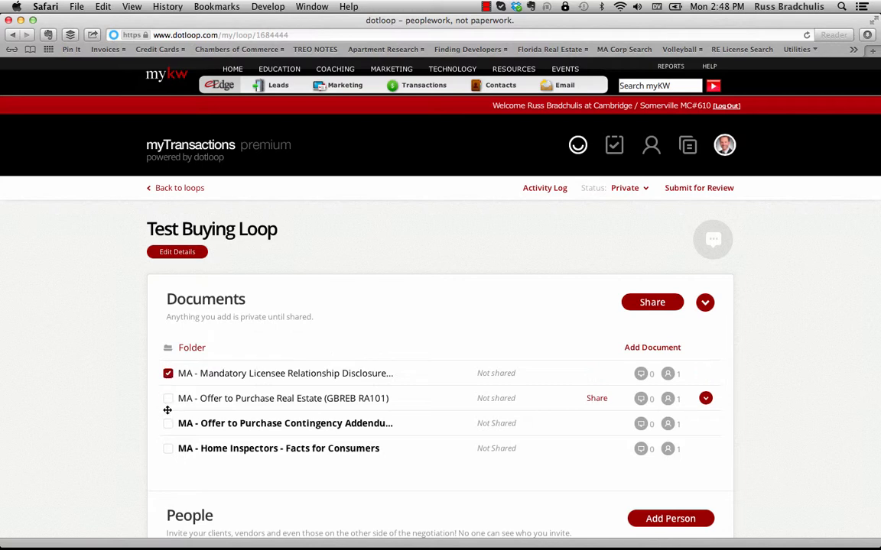
{"action": "left_click", "coordinate": [169, 399]}
{"action": "left_click", "coordinate": [168, 423]}
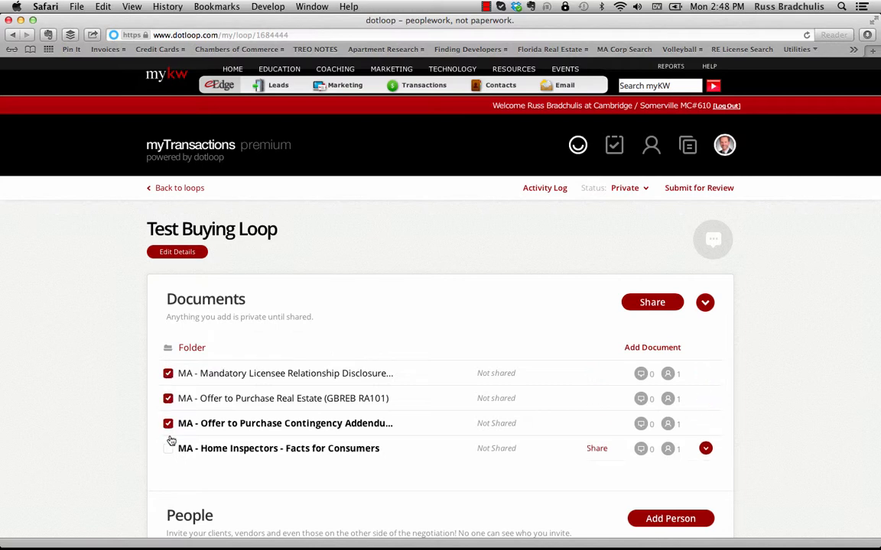
{"action": "left_click", "coordinate": [168, 449]}
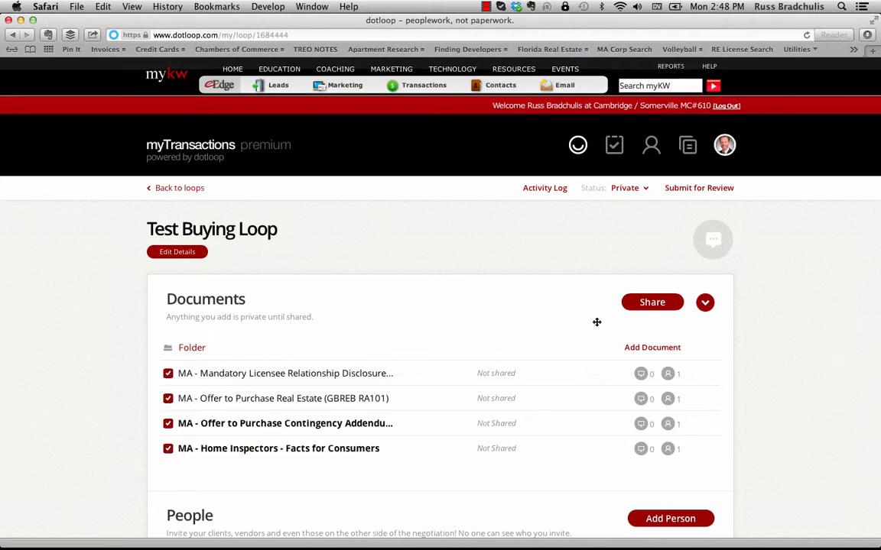
{"action": "left_click", "coordinate": [652, 302]}
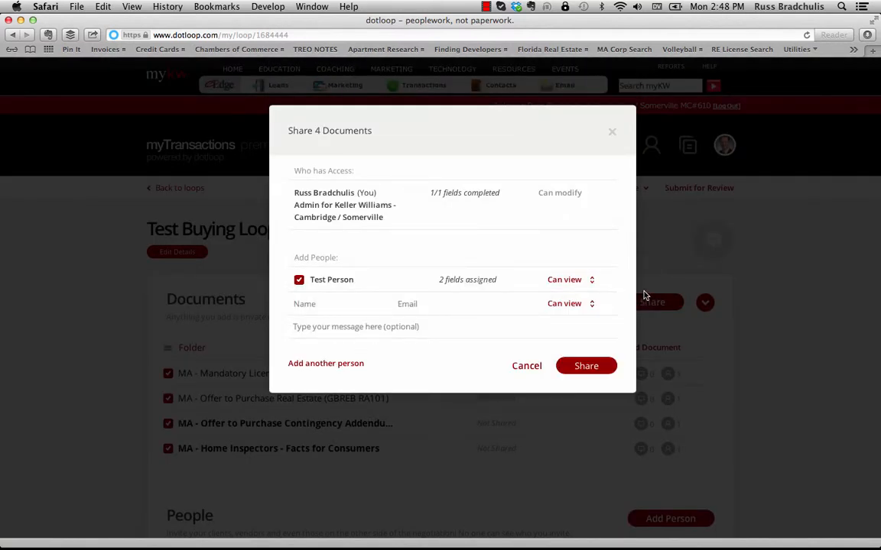
- Share the four documents with the test contact as Can view, then return to Loops
{"action": "left_click", "coordinate": [593, 281]}
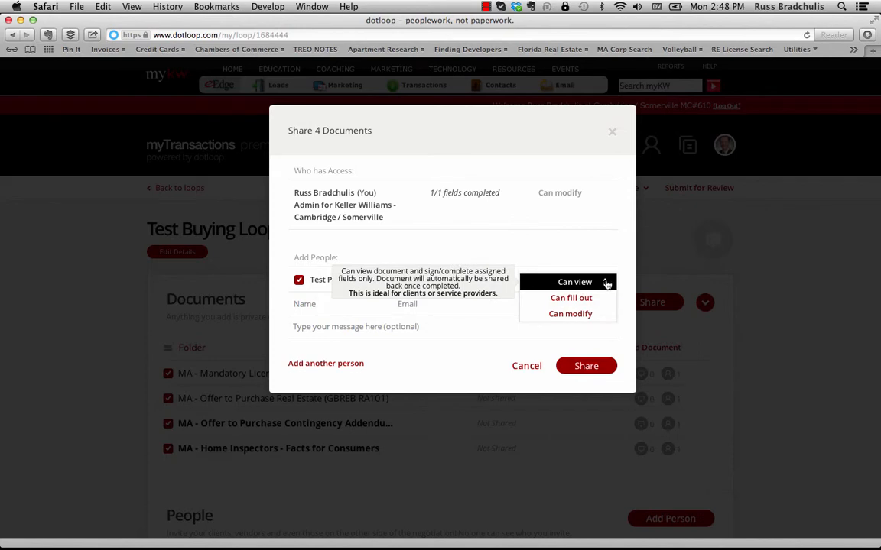
{"action": "left_click", "coordinate": [606, 282]}
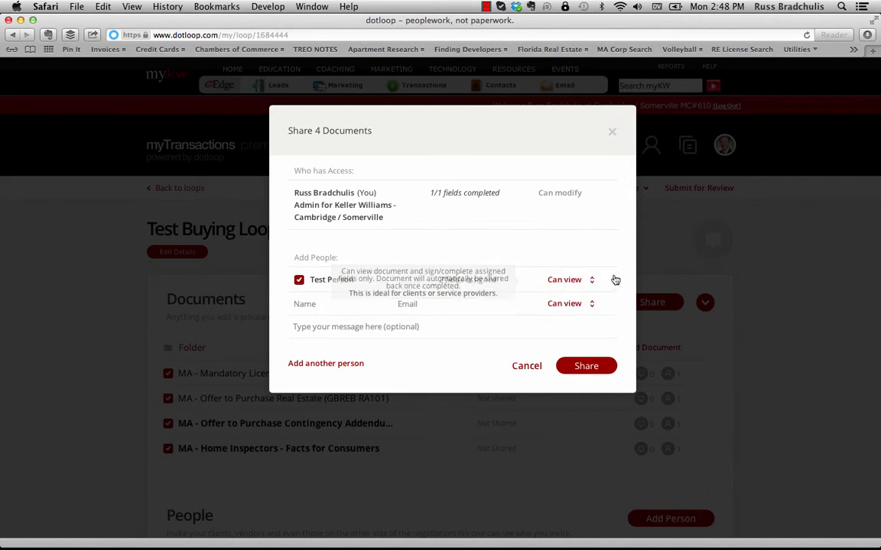
{"action": "left_click", "coordinate": [595, 366]}
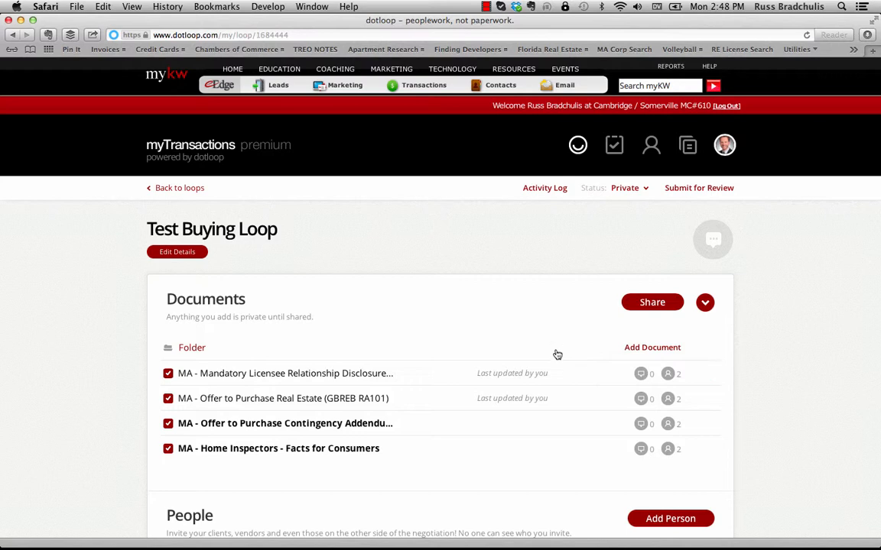
{"action": "left_click", "coordinate": [578, 147]}
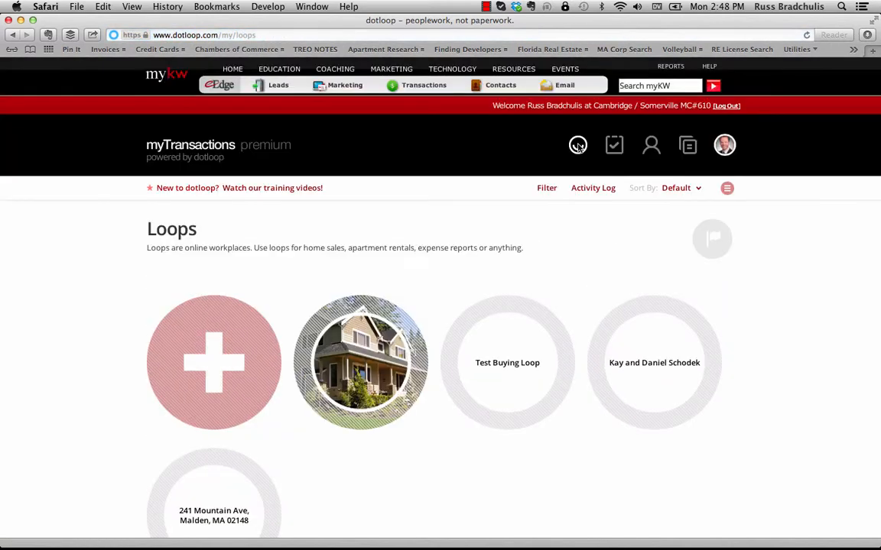
- Create a new loop named Test Listing Loop
{"action": "left_click", "coordinate": [219, 364]}
{"action": "type", "text": "Test Listing Loop"}
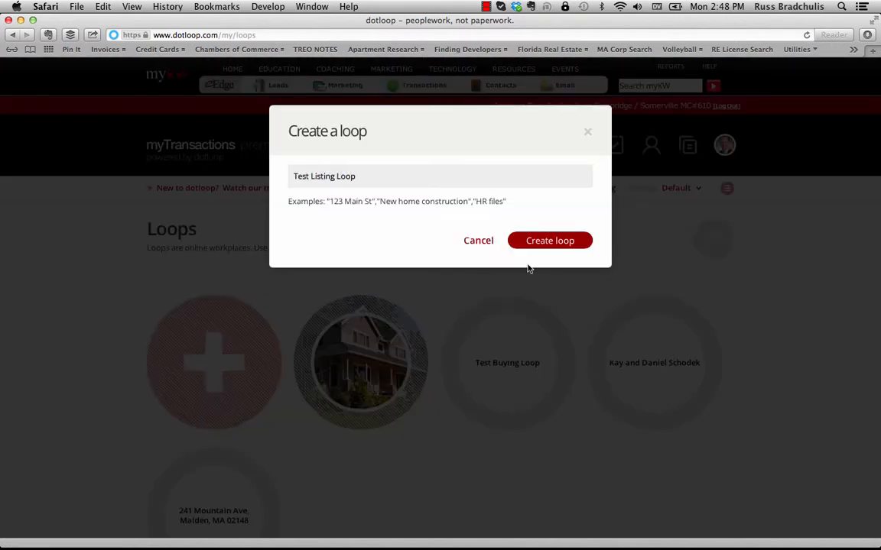
{"action": "left_click", "coordinate": [550, 245]}
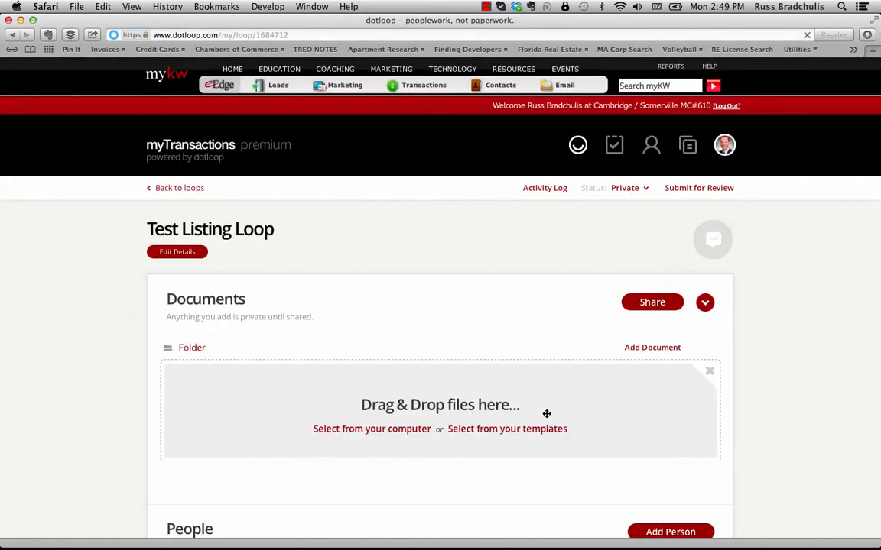
- Add all four forms from the Test Listing Docs template to the loop
{"action": "left_click", "coordinate": [545, 429]}
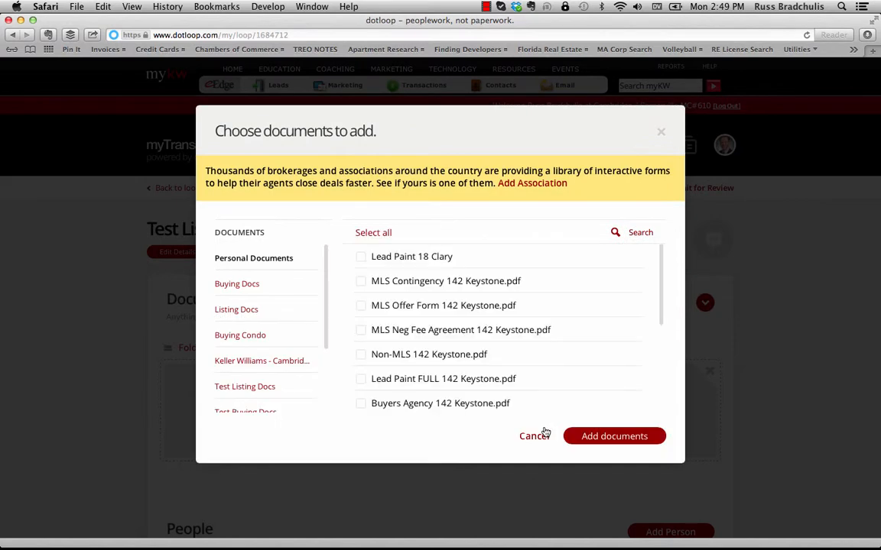
{"action": "scroll", "coordinate": [240, 367], "scroll_direction": "down", "scroll_amount": 1}
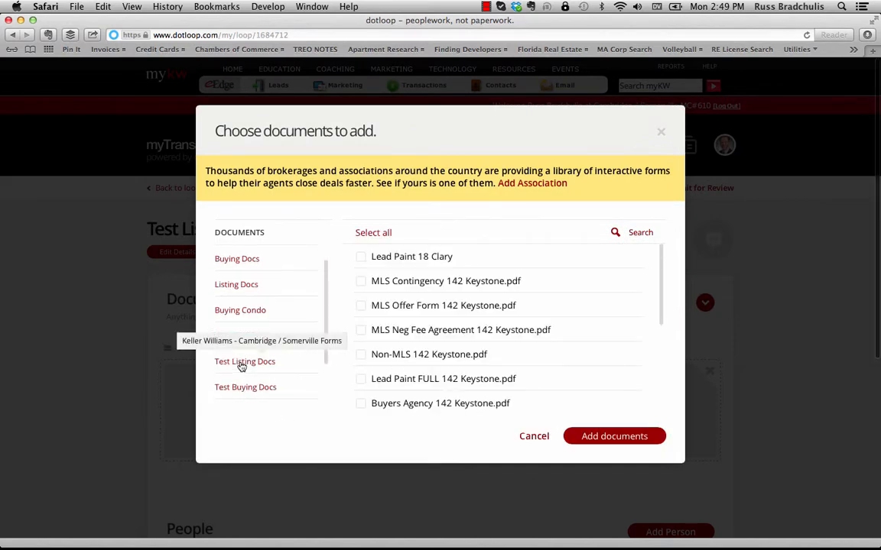
{"action": "left_click", "coordinate": [257, 363]}
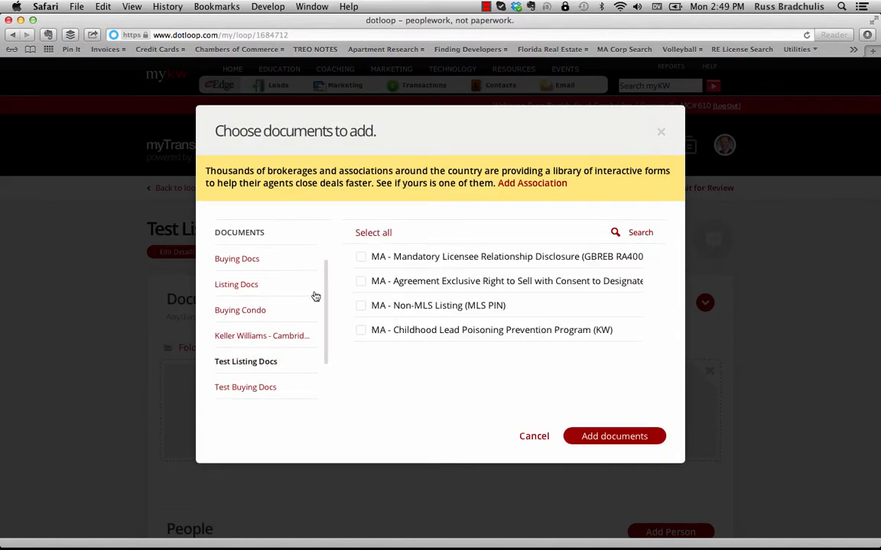
{"action": "left_click", "coordinate": [377, 233]}
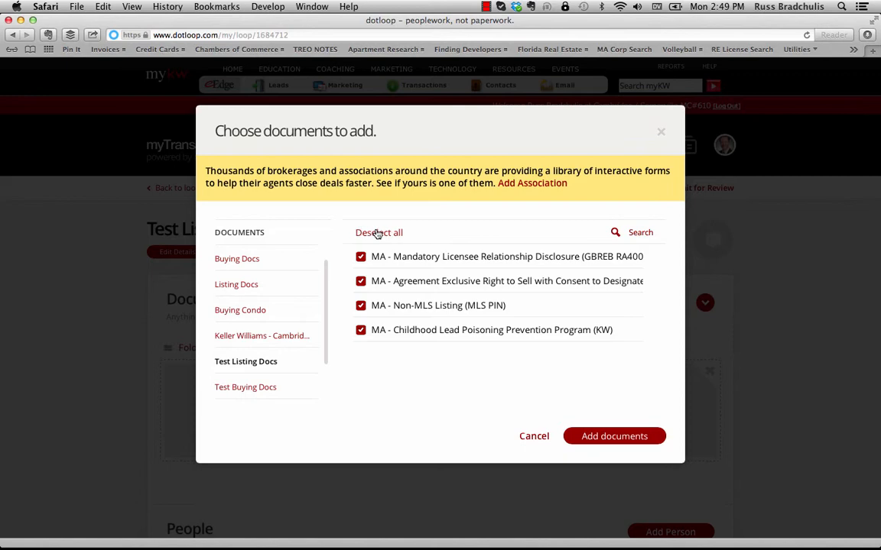
{"action": "left_click", "coordinate": [623, 433]}
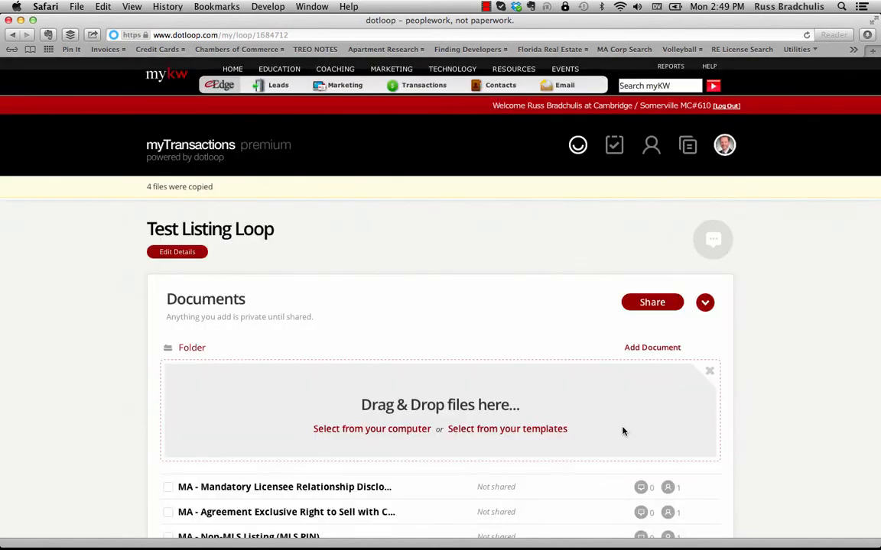
- Add the existing test contact to Test Listing Loop with the Seller role
{"action": "scroll", "coordinate": [623, 432], "scroll_direction": "down", "scroll_amount": 5}
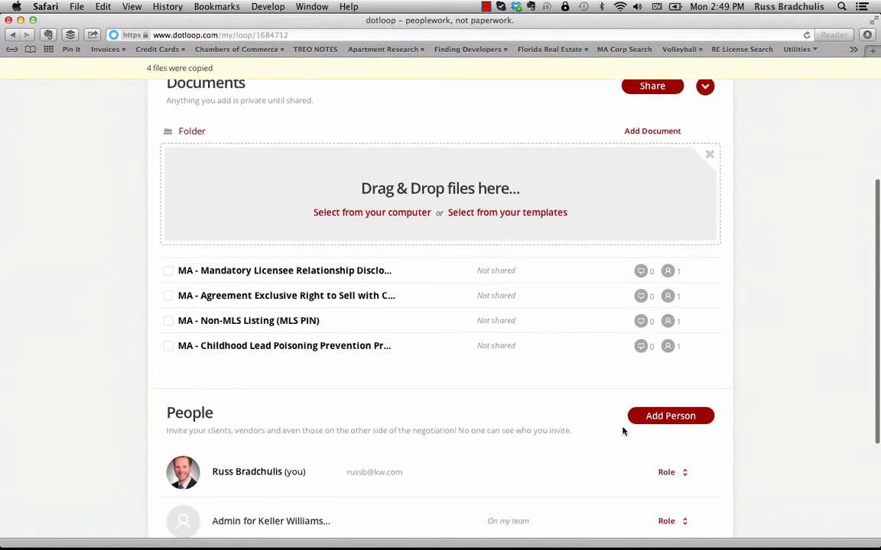
{"action": "left_click", "coordinate": [669, 416]}
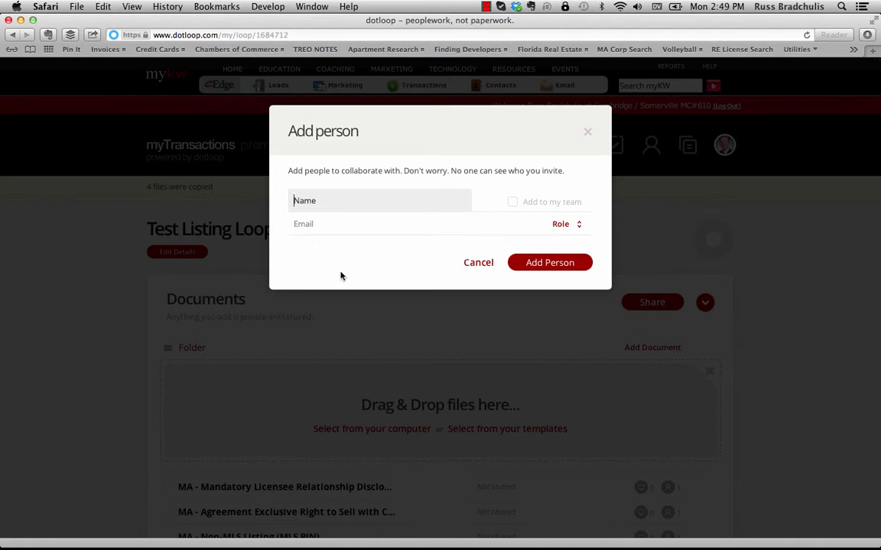
{"action": "type", "text": "test"}
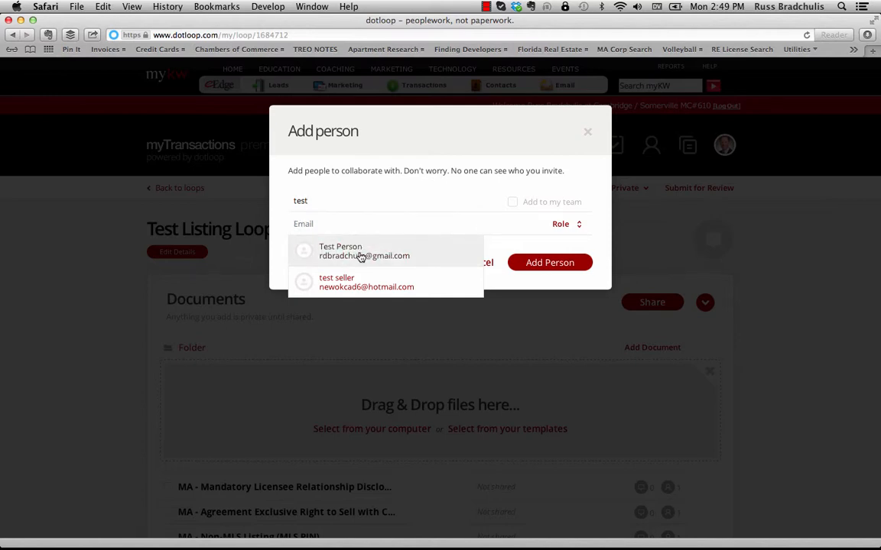
{"action": "left_click", "coordinate": [360, 254]}
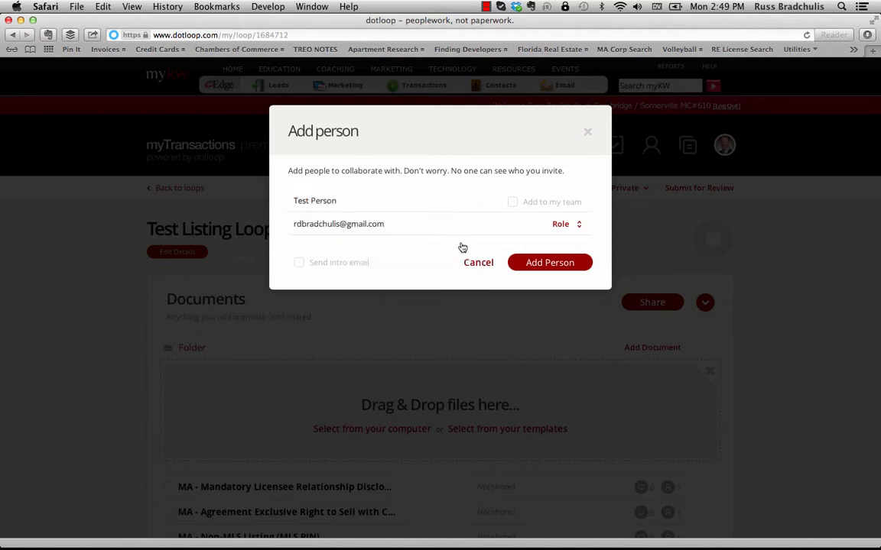
{"action": "left_click", "coordinate": [581, 226]}
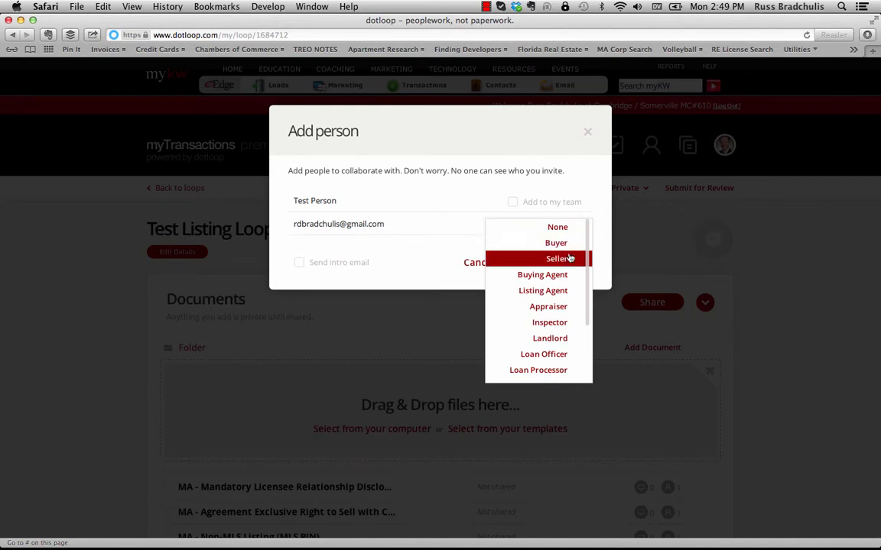
{"action": "left_click", "coordinate": [569, 259]}
{"action": "left_click", "coordinate": [557, 262]}
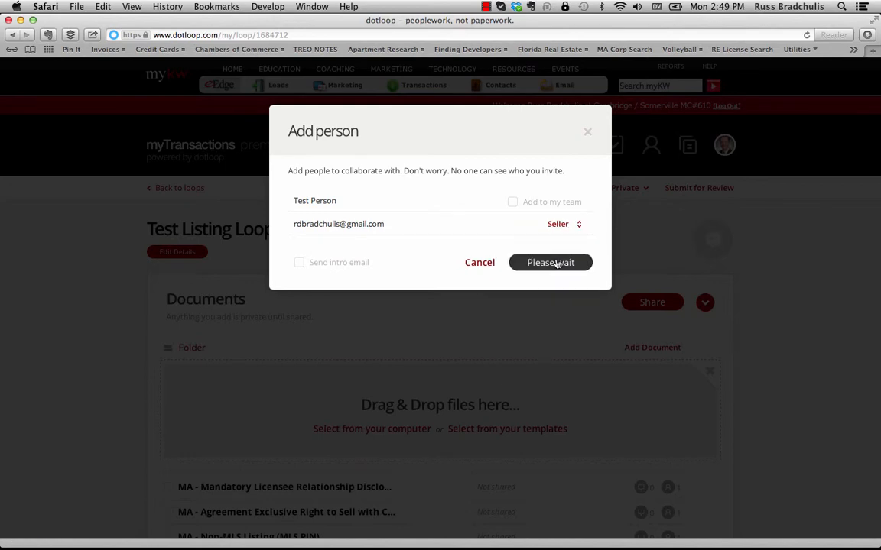
{"action": "scroll", "coordinate": [556, 263], "scroll_direction": "down", "scroll_amount": 5}
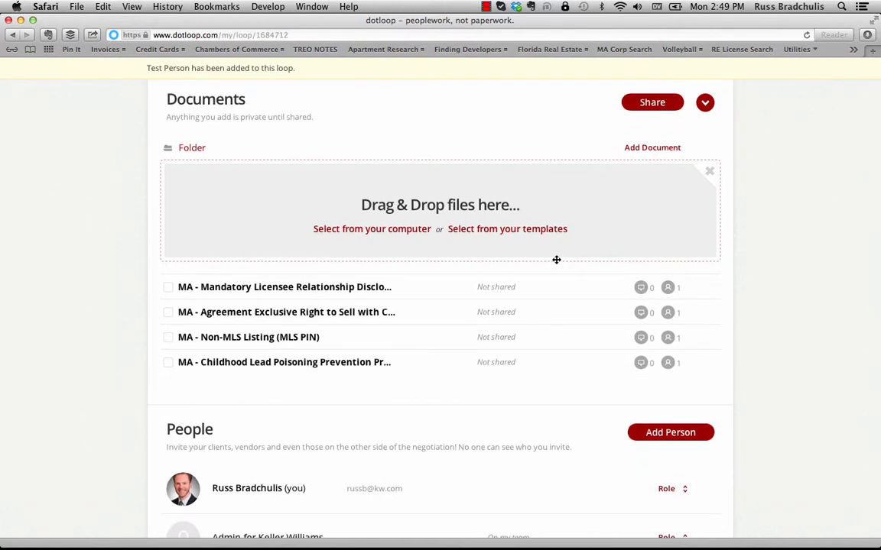
- Open the Mandatory Licensee Consumer Relationship Disclosure, leave Seller 2 unassigned, and assign yourself as Listing Agent
{"action": "left_click", "coordinate": [328, 291]}
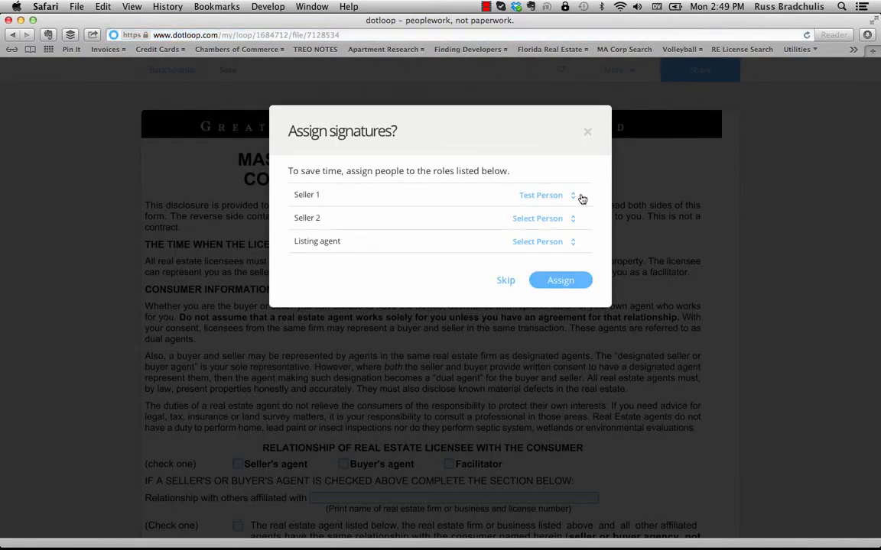
{"action": "left_click", "coordinate": [570, 220]}
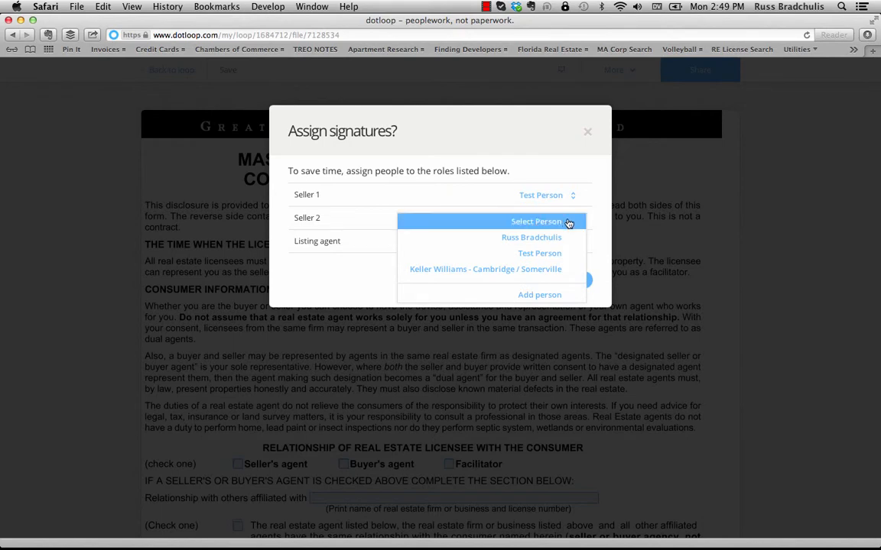
{"action": "left_click", "coordinate": [563, 224]}
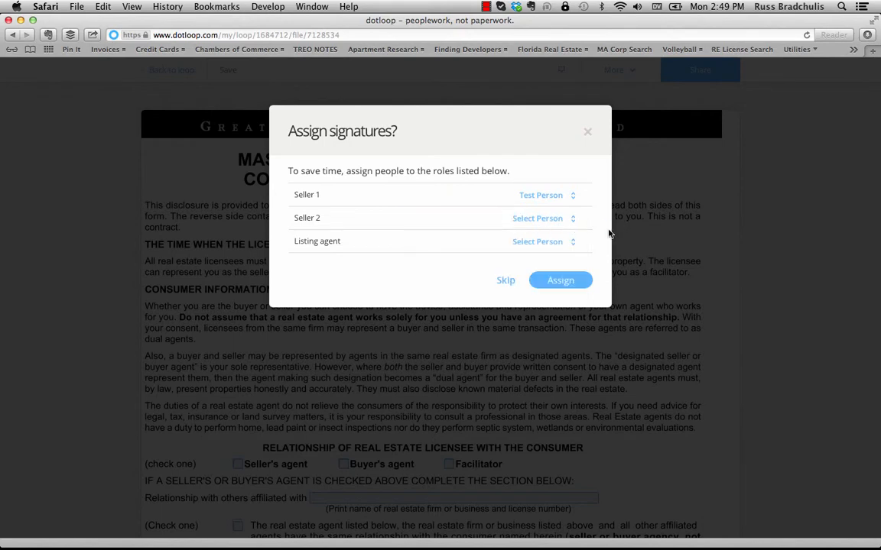
{"action": "left_click", "coordinate": [566, 244]}
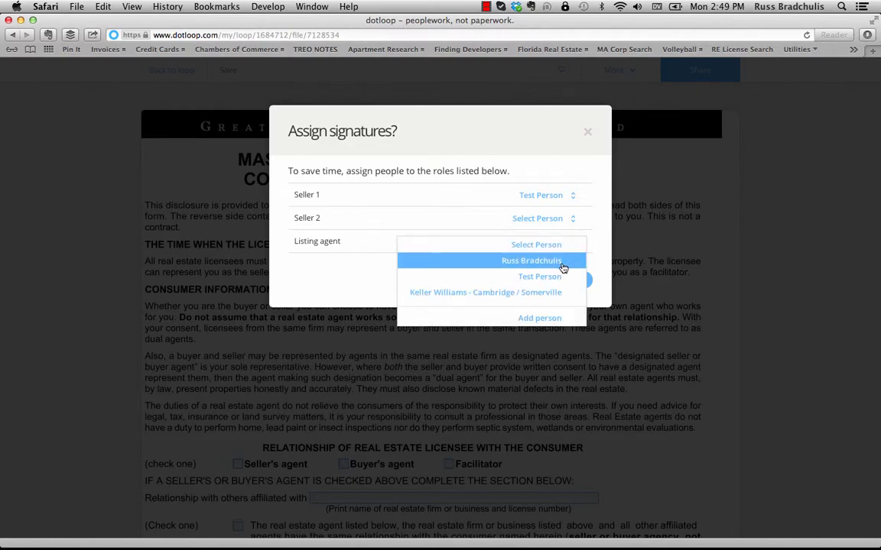
{"action": "left_click", "coordinate": [563, 263]}
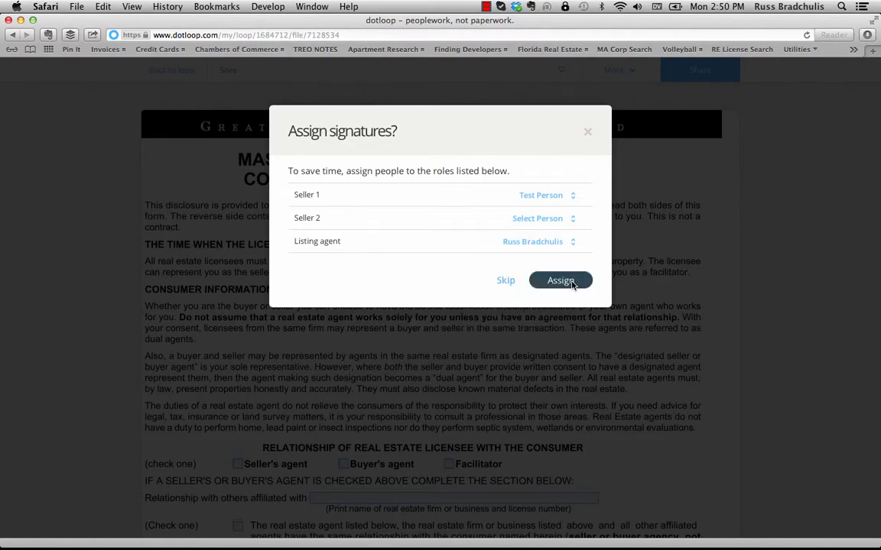
{"action": "left_click", "coordinate": [560, 281]}
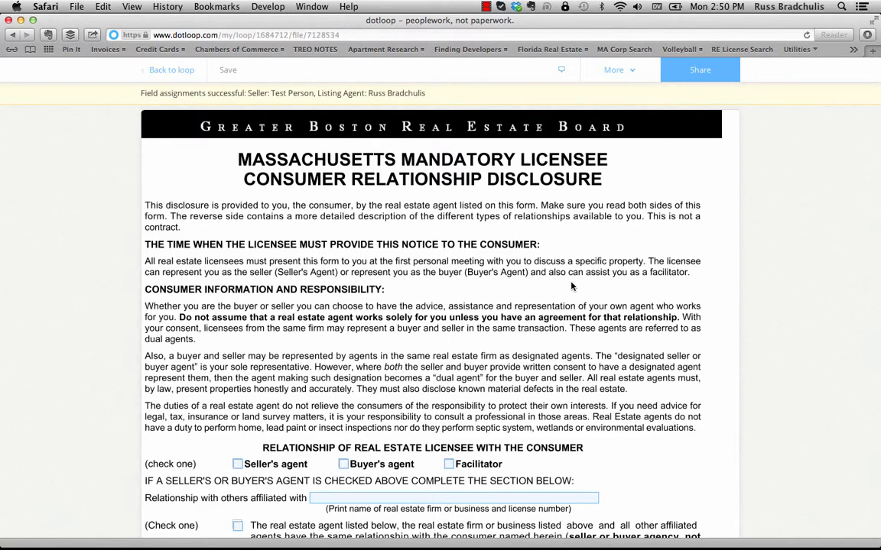
- Sign the disclosure's Listing Agent signature field with the agent's verified signature
{"action": "scroll", "coordinate": [571, 287], "scroll_direction": "down", "scroll_amount": 8}
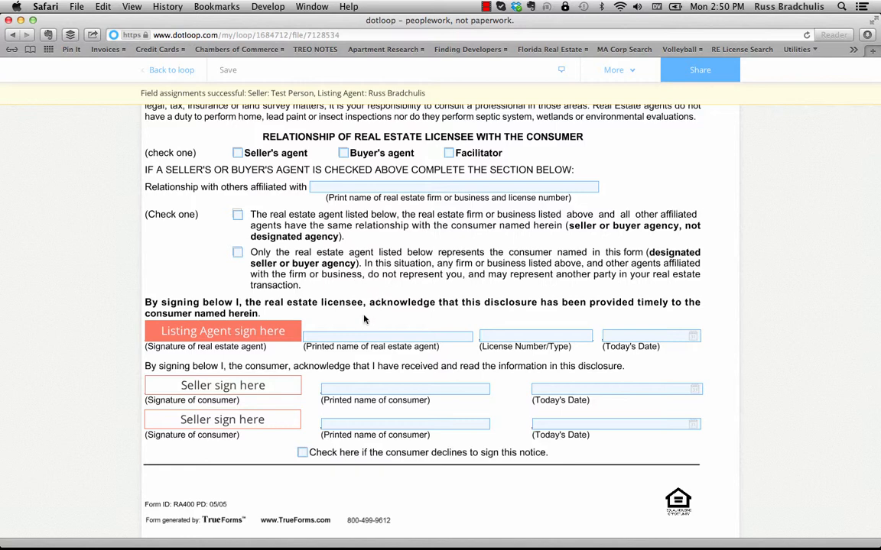
{"action": "mouse_move", "coordinate": [253, 334]}
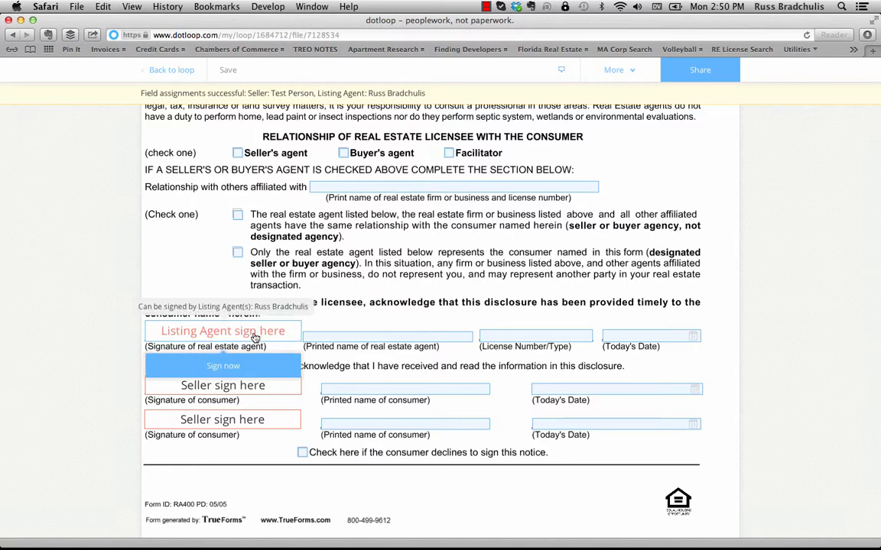
{"action": "left_click", "coordinate": [225, 367]}
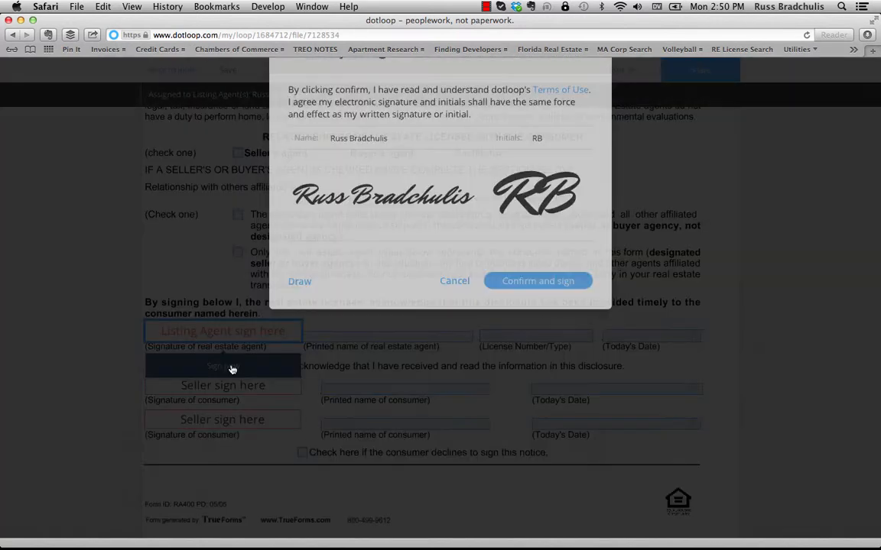
{"action": "left_click", "coordinate": [527, 363]}
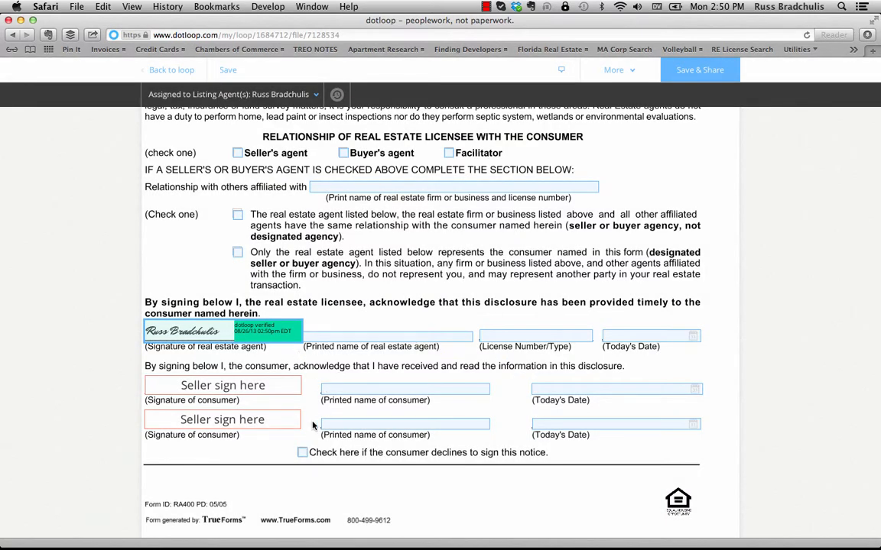
- Set the second seller signature field's assignee to No one
{"action": "left_click", "coordinate": [263, 426]}
{"action": "left_click", "coordinate": [307, 100]}
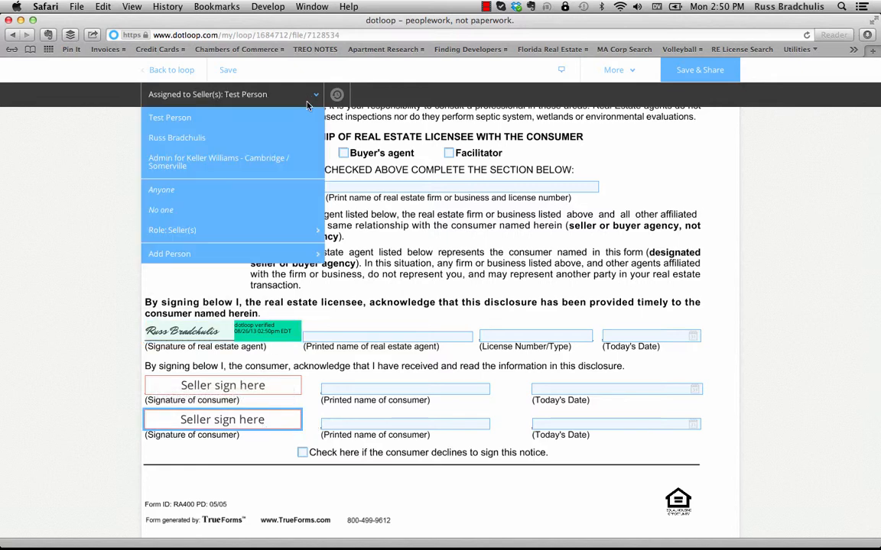
{"action": "left_click", "coordinate": [258, 217]}
{"action": "left_click", "coordinate": [623, 236]}
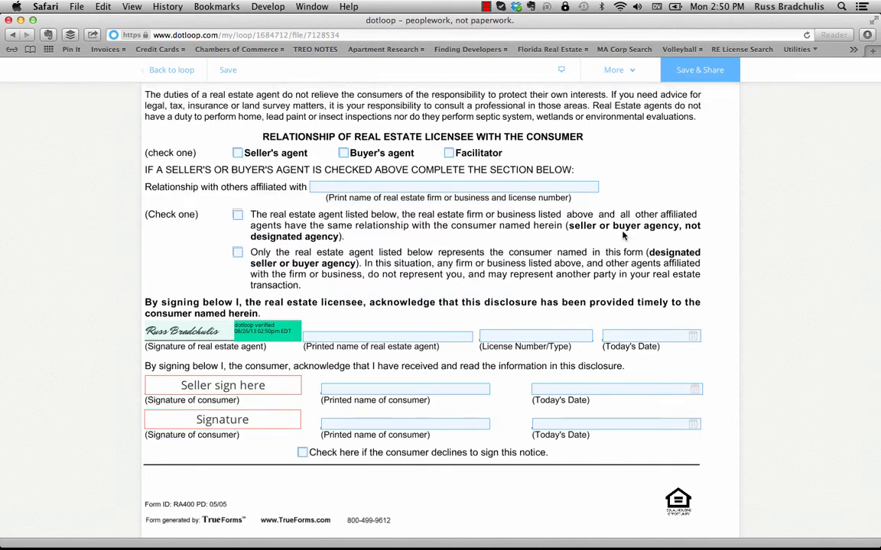
{"action": "scroll", "coordinate": [623, 235], "scroll_direction": "down", "scroll_amount": 1}
{"action": "scroll", "coordinate": [464, 229], "scroll_direction": "up", "scroll_amount": 2}
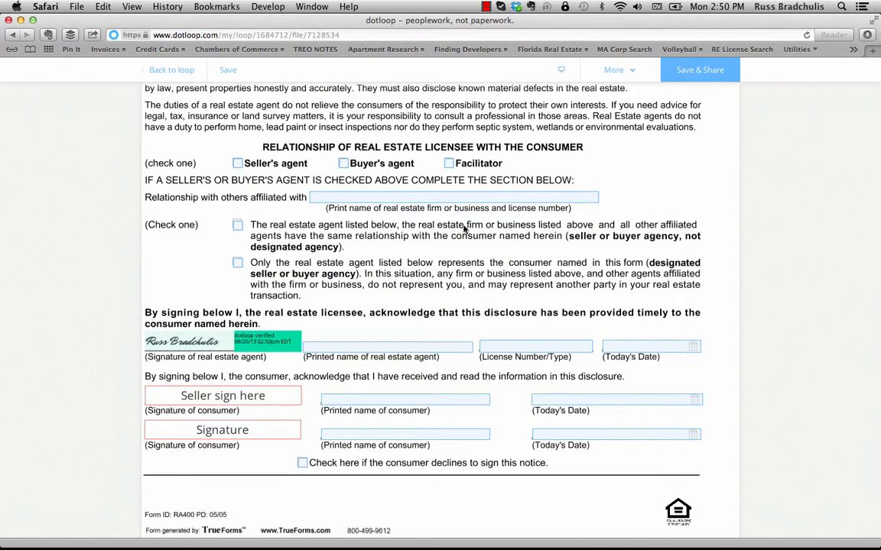
- Save the disclosure and return to the loop without sharing it
{"action": "left_click", "coordinate": [227, 70]}
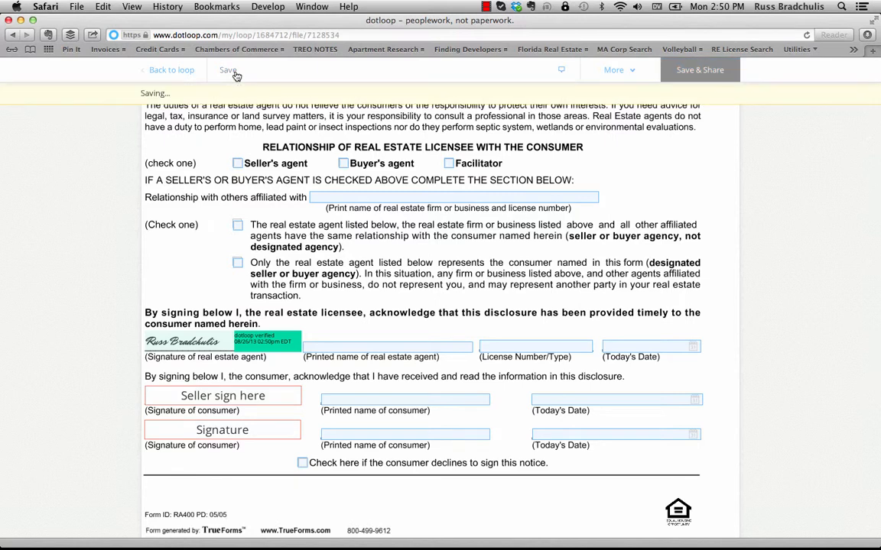
{"action": "left_click", "coordinate": [183, 76]}
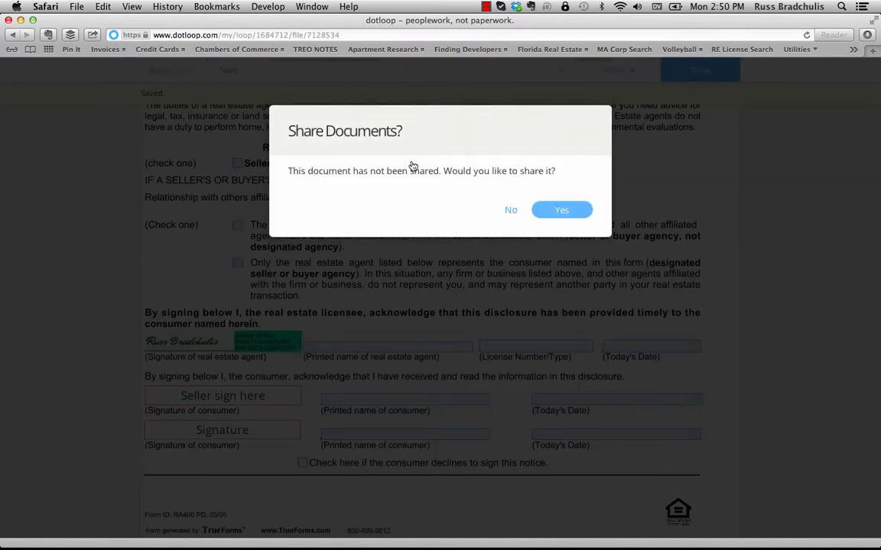
{"action": "left_click", "coordinate": [510, 211]}
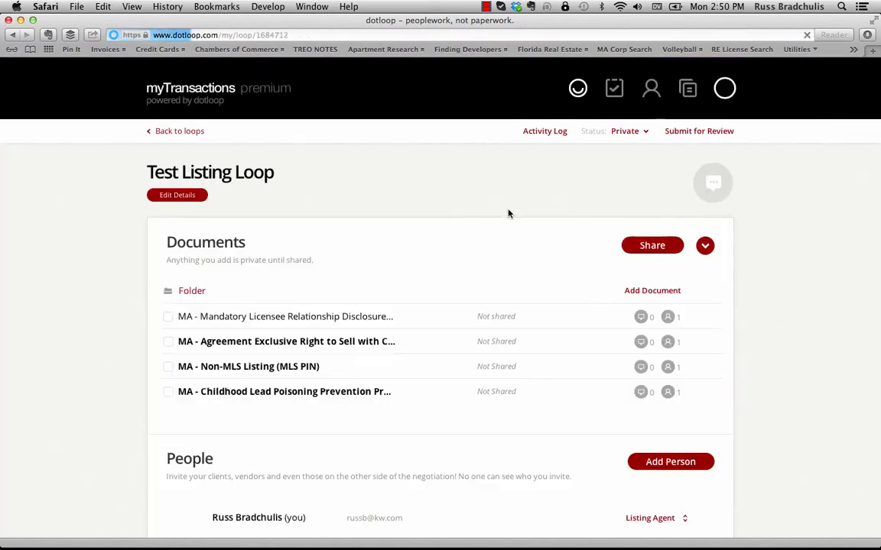
- Open the Exclusive Right to Sell agreement, assign the Seller and Listing Agent roles, and select paragraph 2's first initials box
{"action": "scroll", "coordinate": [428, 317], "scroll_direction": "down", "scroll_amount": 2}
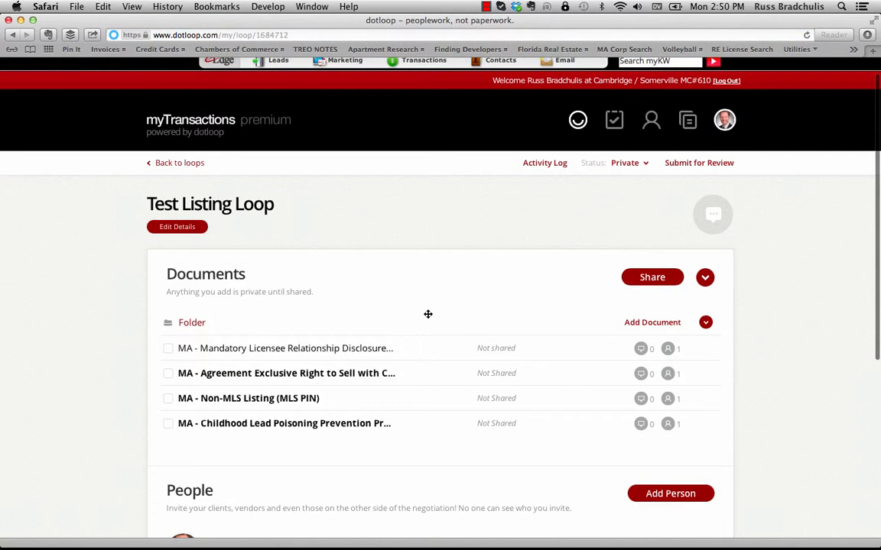
{"action": "left_click", "coordinate": [358, 376]}
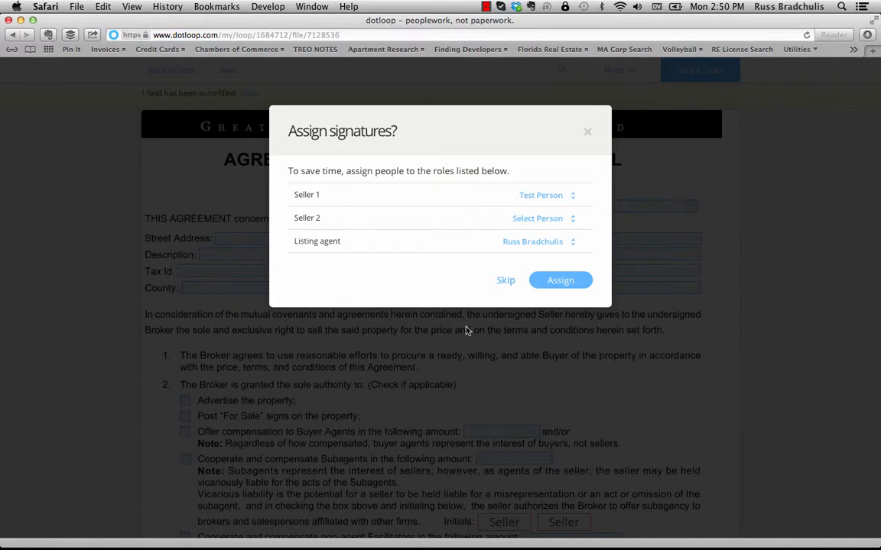
{"action": "left_click", "coordinate": [561, 280]}
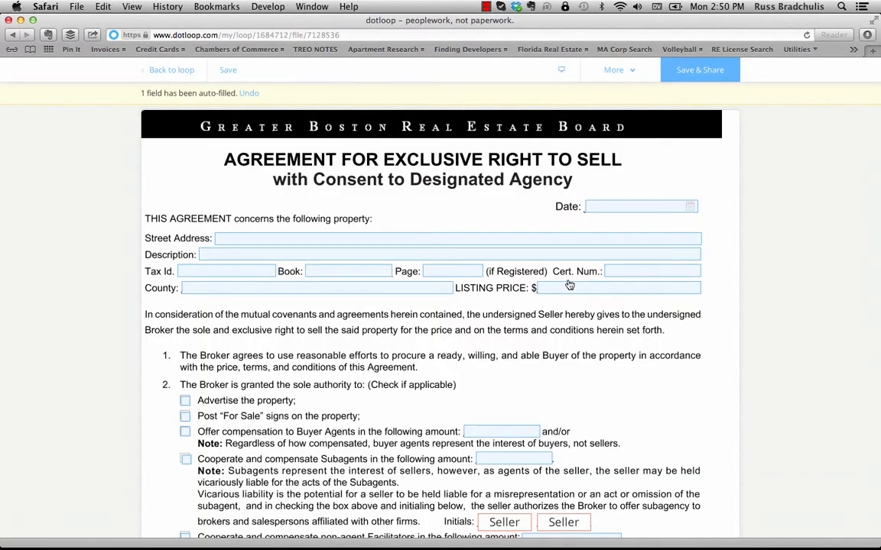
{"action": "scroll", "coordinate": [457, 253], "scroll_direction": "down", "scroll_amount": 5}
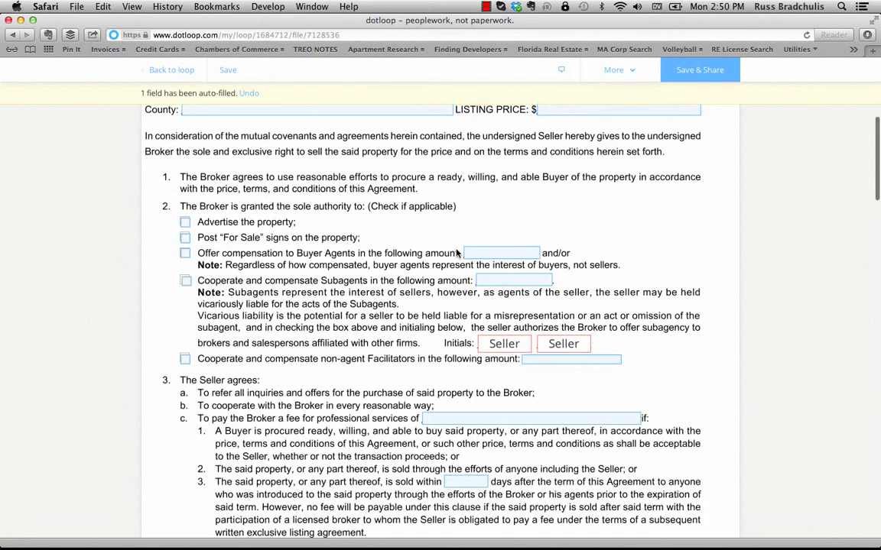
{"action": "scroll", "coordinate": [258, 286], "scroll_direction": "down", "scroll_amount": 1}
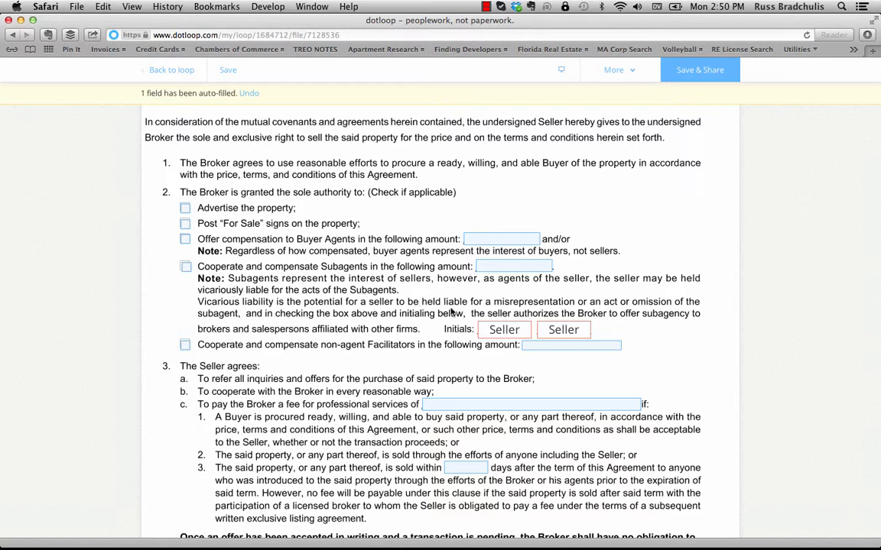
{"action": "left_click", "coordinate": [511, 332]}
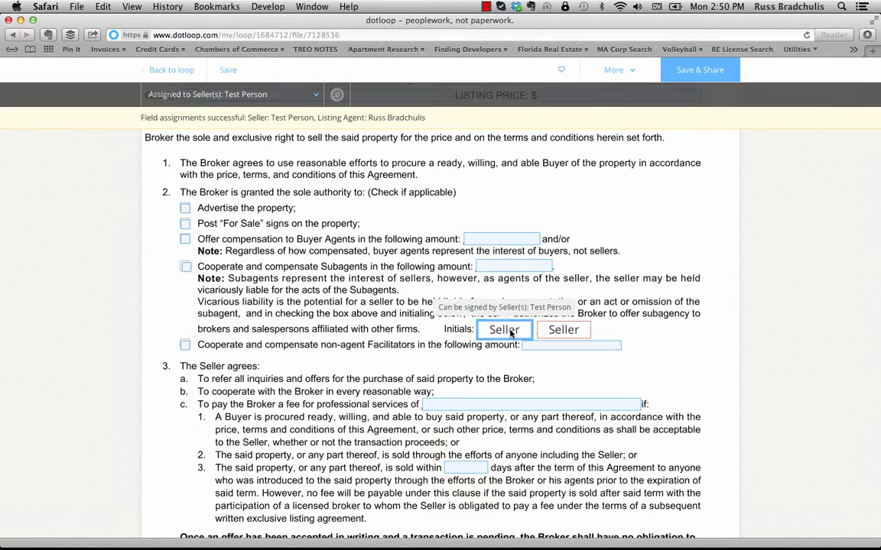
- Assign both seller initials boxes in paragraph 2 to No one
{"action": "left_click", "coordinate": [316, 97]}
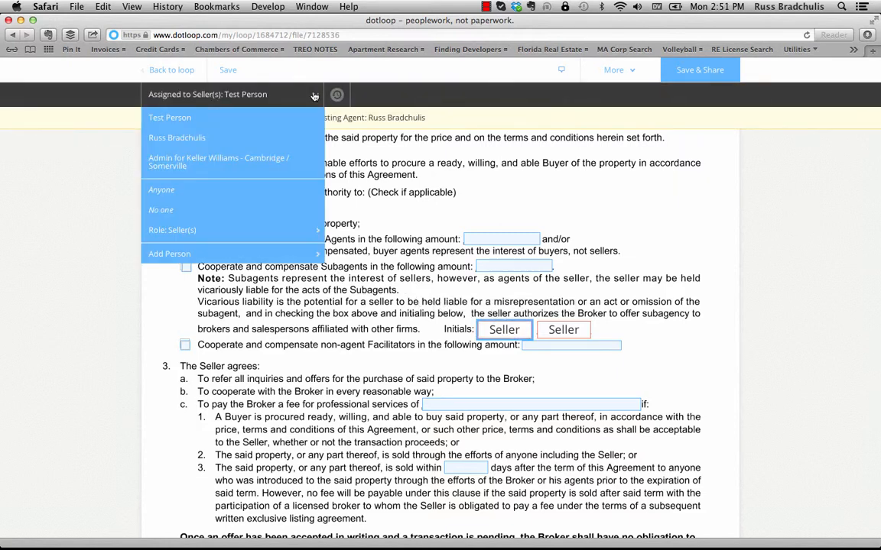
{"action": "left_click", "coordinate": [229, 210]}
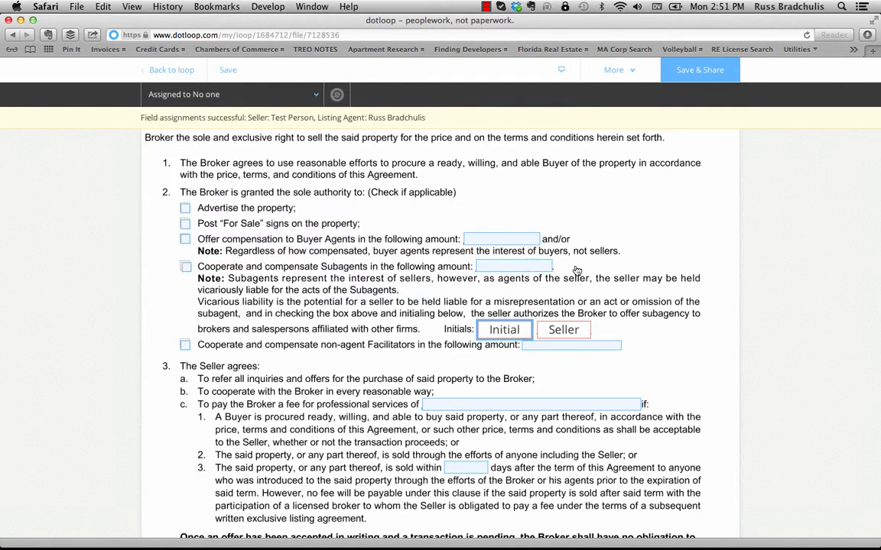
{"action": "left_click", "coordinate": [564, 330]}
{"action": "left_click", "coordinate": [312, 94]}
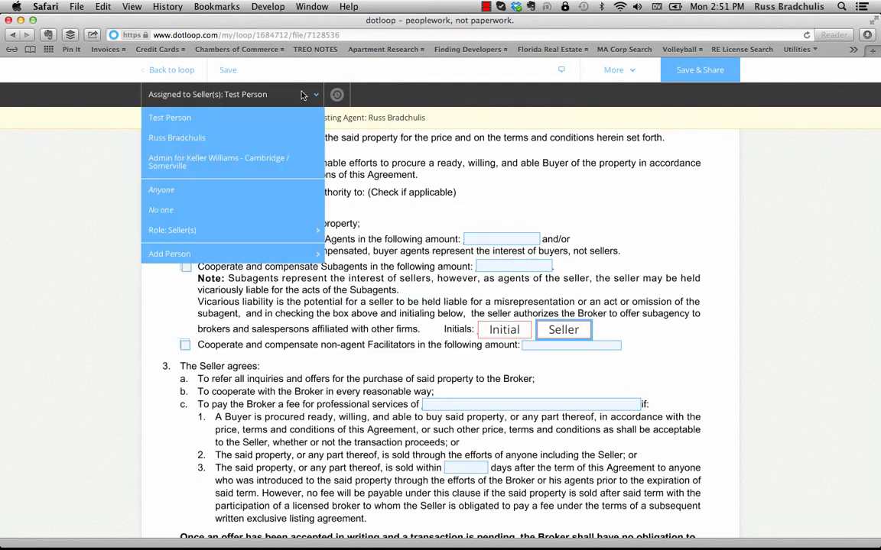
{"action": "left_click", "coordinate": [267, 211]}
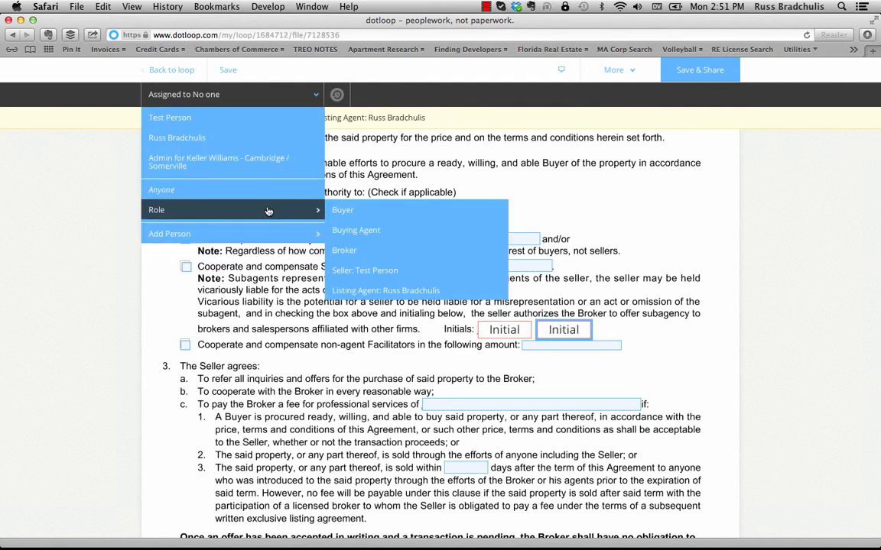
- Assign the second seller initials box in paragraph 7 to No one
{"action": "scroll", "coordinate": [705, 277], "scroll_direction": "down", "scroll_amount": 1}
{"action": "scroll", "coordinate": [705, 277], "scroll_direction": "down", "scroll_amount": 6}
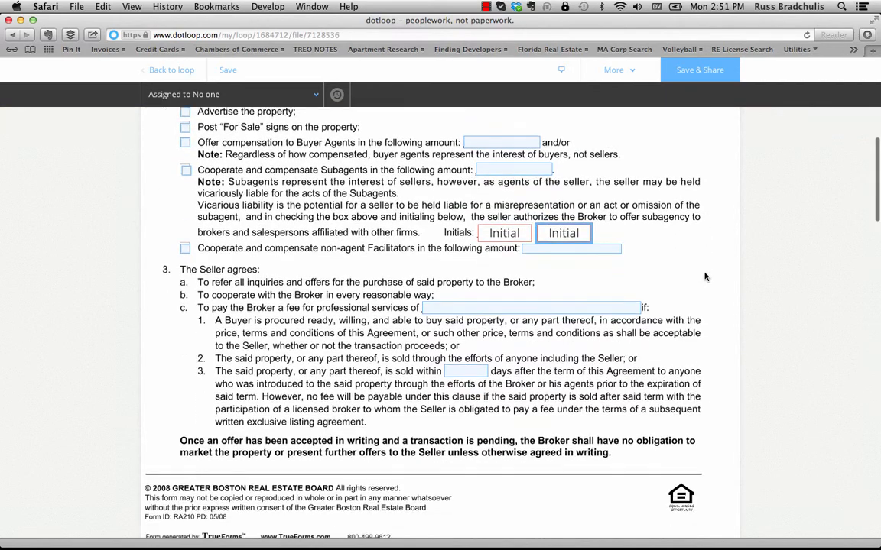
{"action": "scroll", "coordinate": [705, 277], "scroll_direction": "down", "scroll_amount": 9}
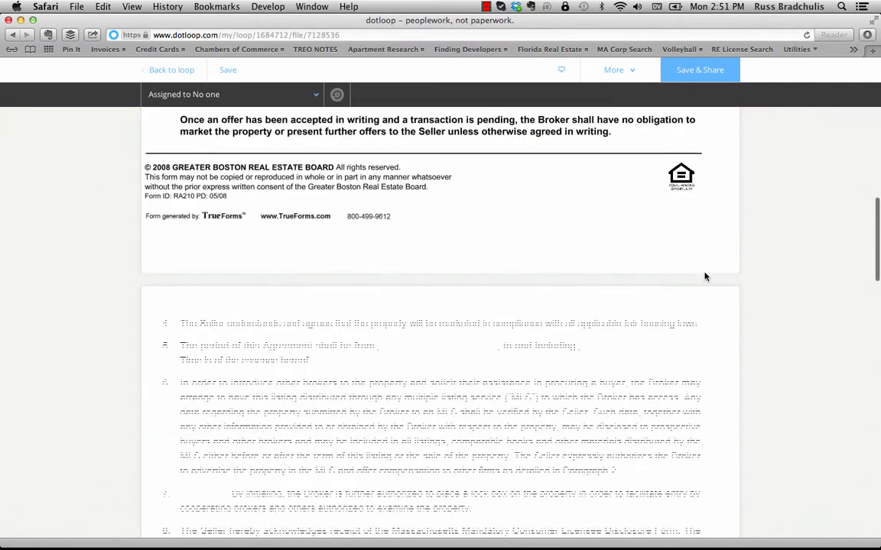
{"action": "scroll", "coordinate": [705, 277], "scroll_direction": "down", "scroll_amount": 2}
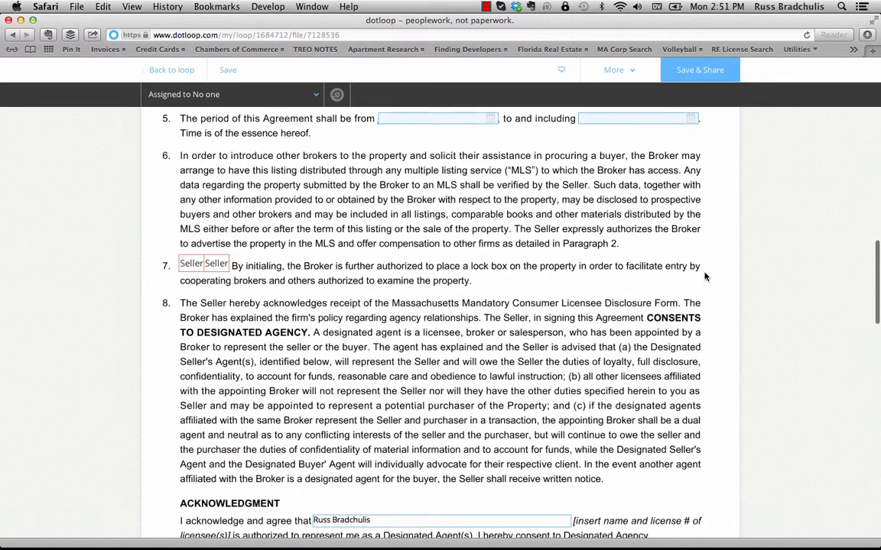
{"action": "left_click", "coordinate": [218, 265]}
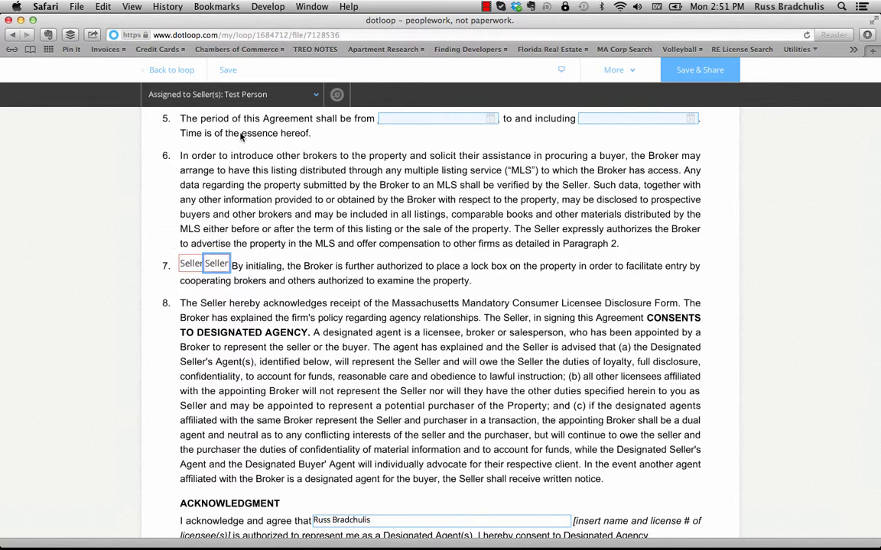
{"action": "left_click", "coordinate": [291, 93]}
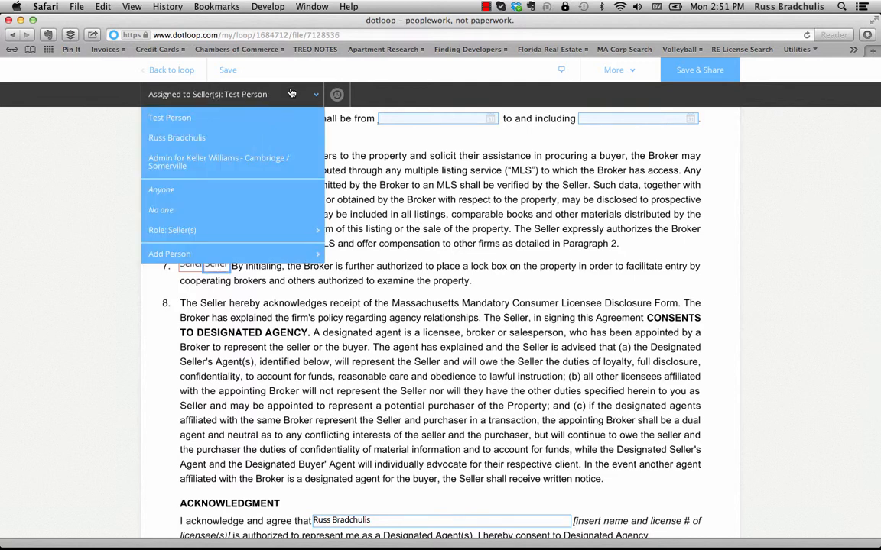
{"action": "left_click", "coordinate": [227, 211]}
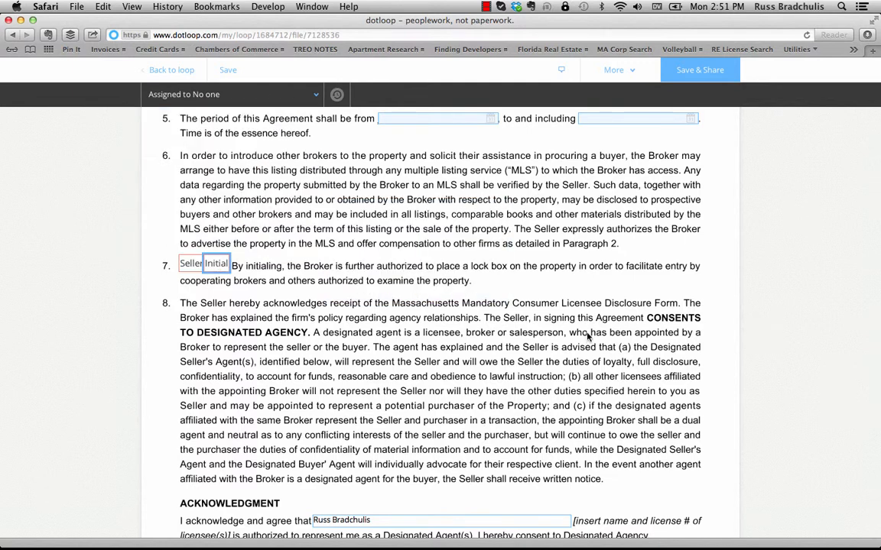
{"action": "left_click", "coordinate": [589, 337]}
- Assign both seller boxes in paragraph 9's first row to No one
{"action": "scroll", "coordinate": [589, 337], "scroll_direction": "down", "scroll_amount": 10}
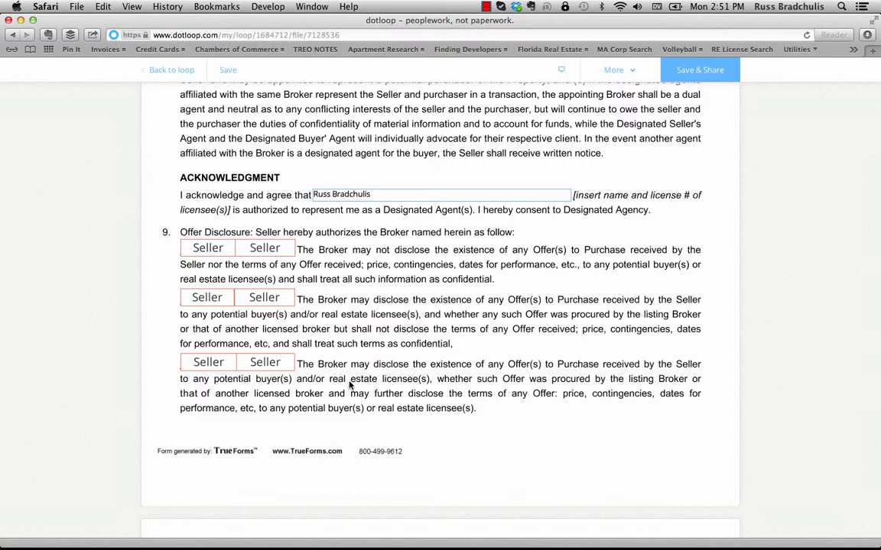
{"action": "left_click", "coordinate": [208, 249]}
{"action": "left_click", "coordinate": [275, 94]}
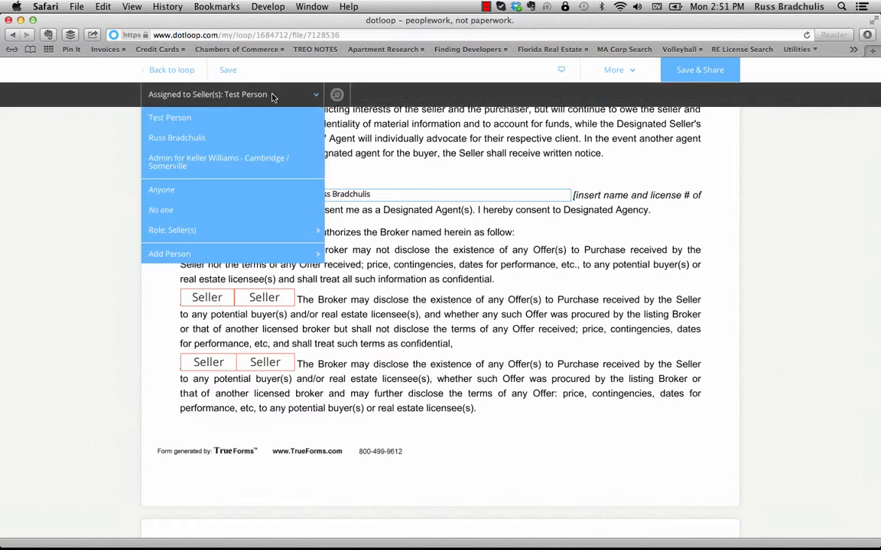
{"action": "left_click", "coordinate": [217, 211]}
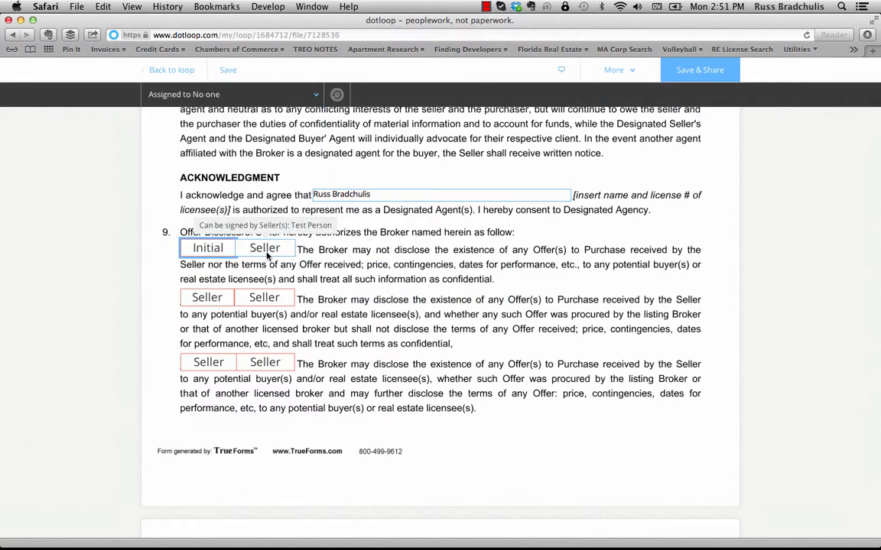
{"action": "left_click", "coordinate": [265, 251]}
{"action": "left_click", "coordinate": [306, 94]}
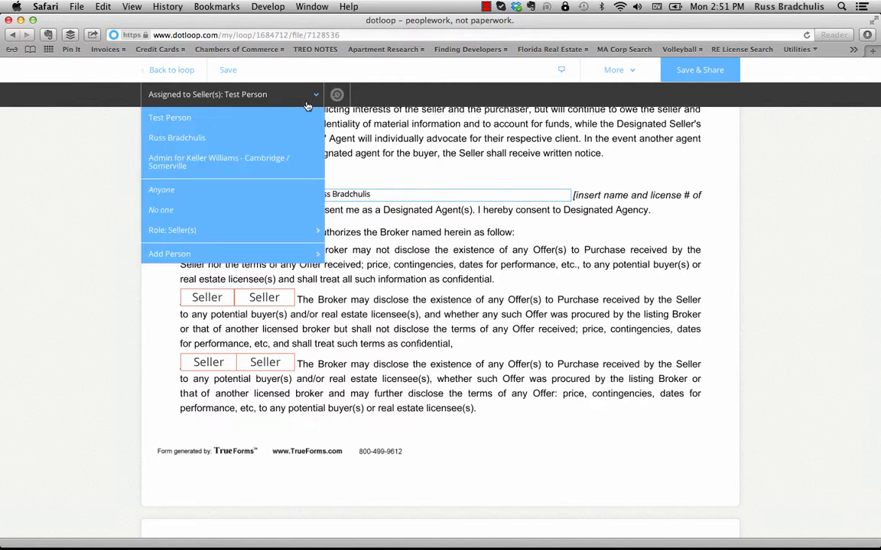
{"action": "left_click", "coordinate": [271, 209]}
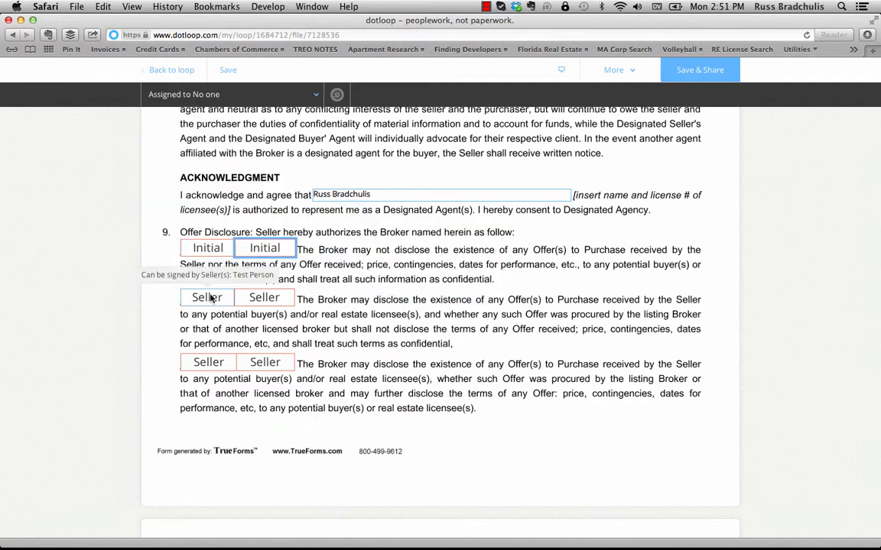
- Assign paragraph 9's second-row seller boxes and the third-row second box to No one
{"action": "left_click", "coordinate": [208, 297]}
{"action": "left_click", "coordinate": [294, 95]}
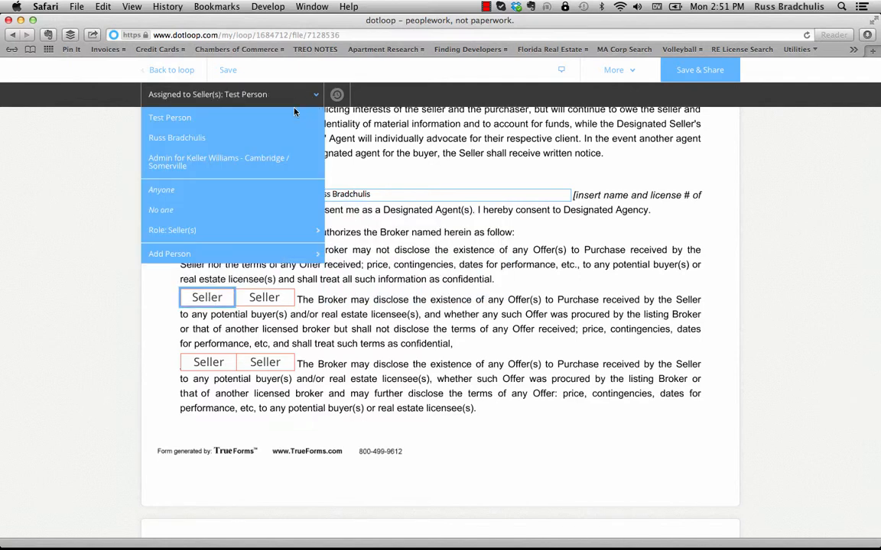
{"action": "left_click", "coordinate": [251, 209]}
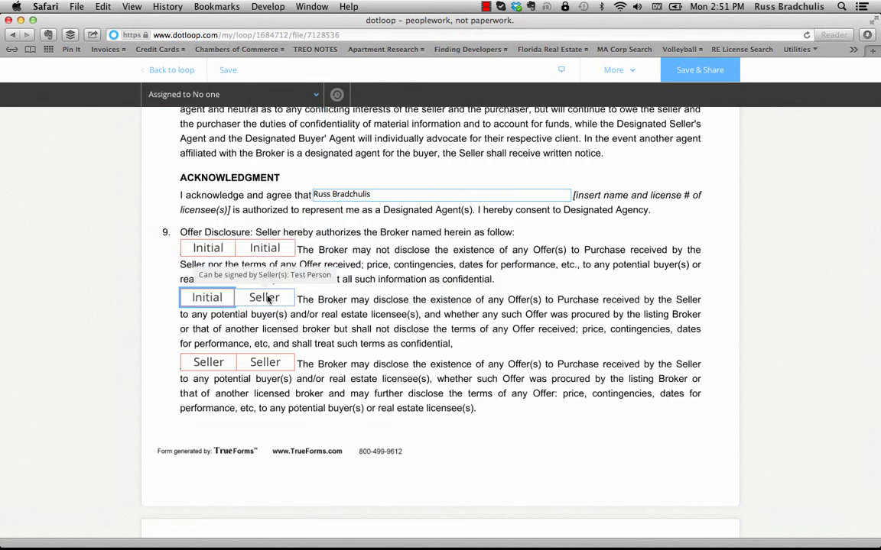
{"action": "left_click", "coordinate": [265, 298]}
{"action": "left_click", "coordinate": [298, 98]}
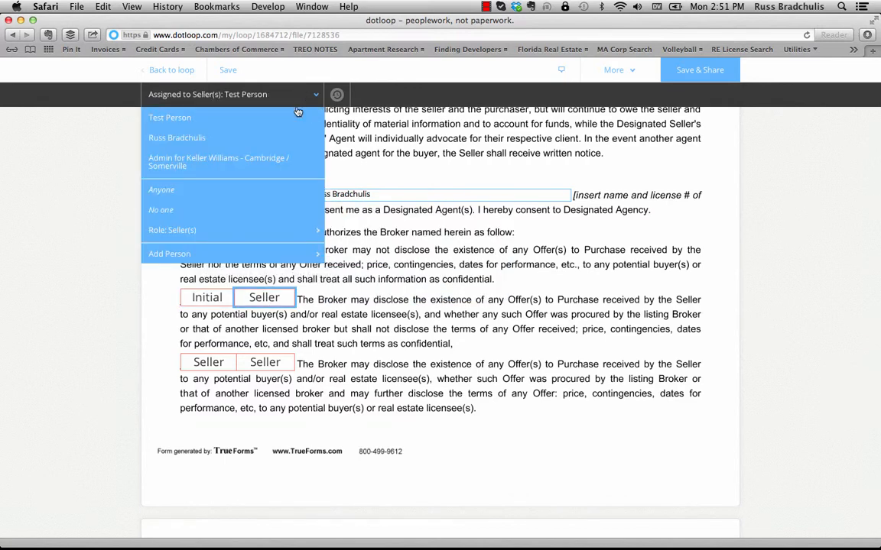
{"action": "left_click", "coordinate": [275, 208]}
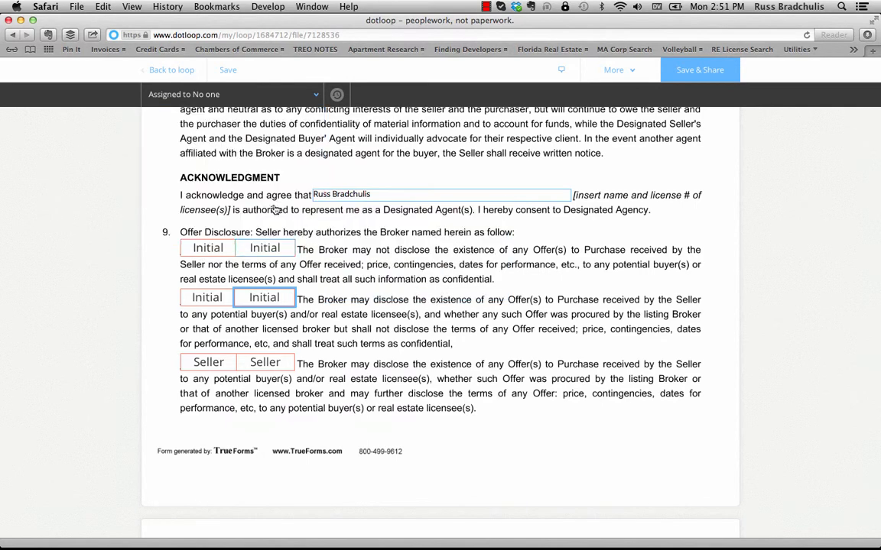
{"action": "left_click", "coordinate": [269, 363]}
{"action": "left_click", "coordinate": [291, 94]}
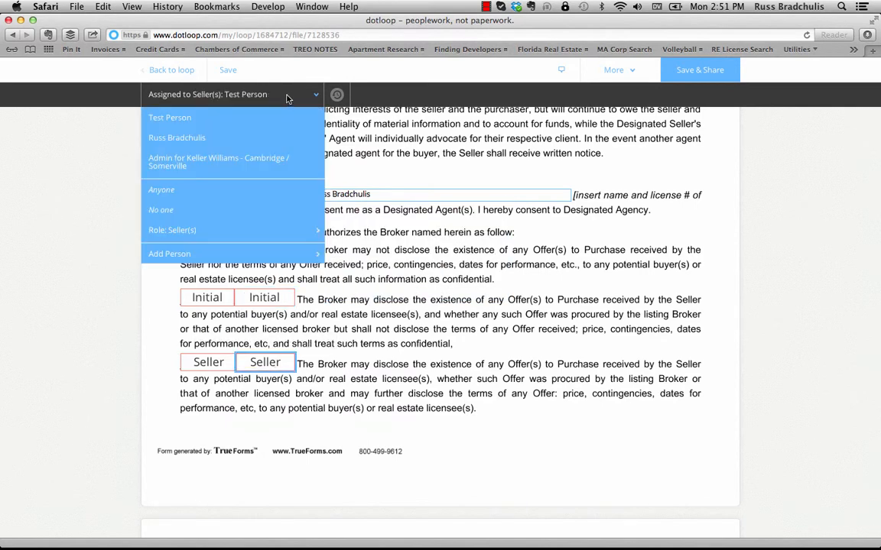
{"action": "left_click", "coordinate": [266, 205]}
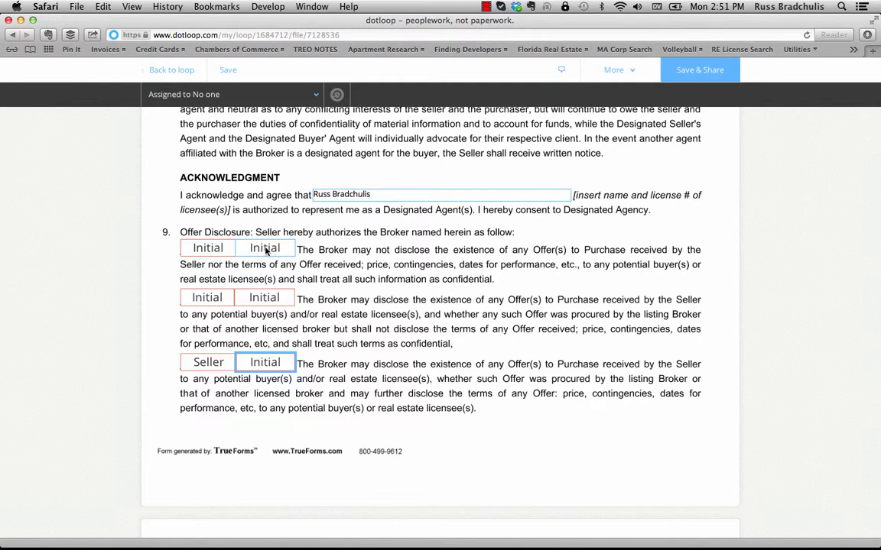
- Reassign paragraph 9's first Initial box back to the Seller
{"action": "left_click", "coordinate": [214, 252]}
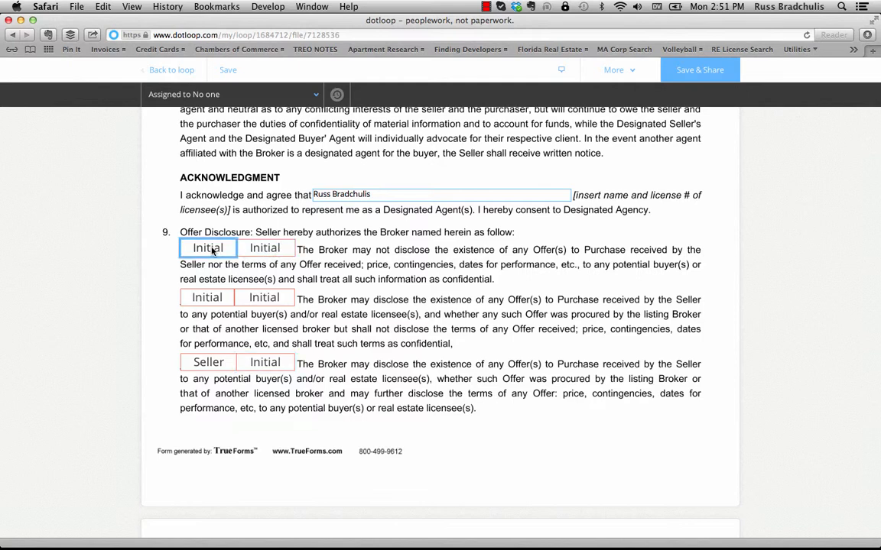
{"action": "left_click", "coordinate": [202, 104]}
{"action": "left_click", "coordinate": [195, 113]}
{"action": "left_click", "coordinate": [207, 365]}
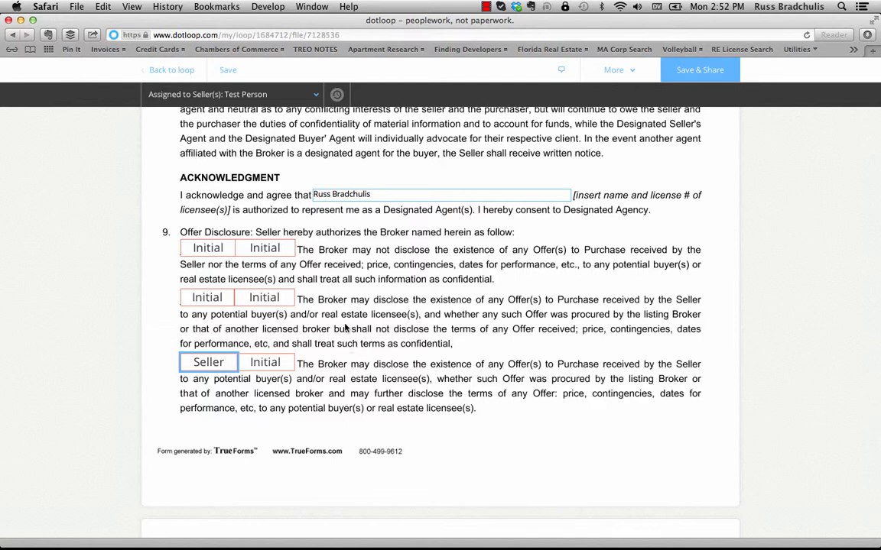
- Sign the agreement's Listing Agent By line with the agent's verified signature
{"action": "scroll", "coordinate": [384, 320], "scroll_direction": "down", "scroll_amount": 3}
{"action": "scroll", "coordinate": [384, 320], "scroll_direction": "down", "scroll_amount": 10}
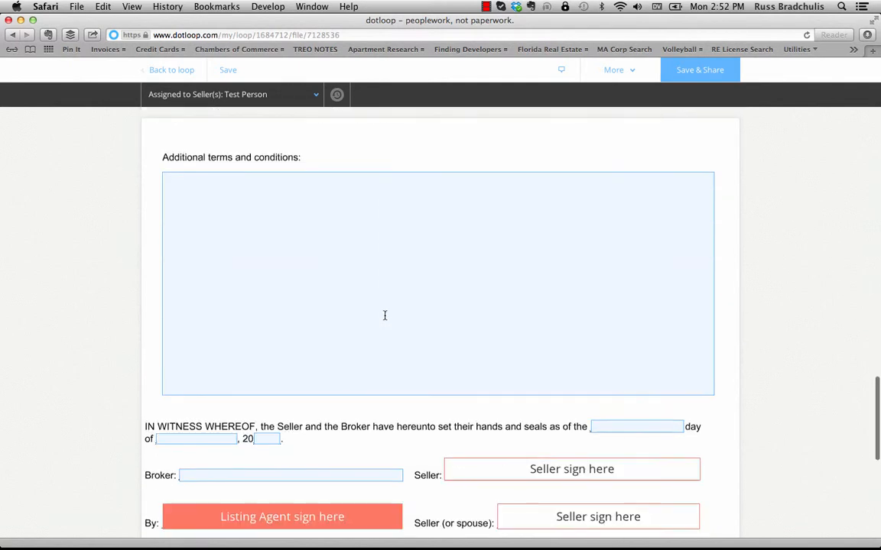
{"action": "scroll", "coordinate": [385, 317], "scroll_direction": "down", "scroll_amount": 4}
{"action": "scroll", "coordinate": [385, 316], "scroll_direction": "down", "scroll_amount": 4}
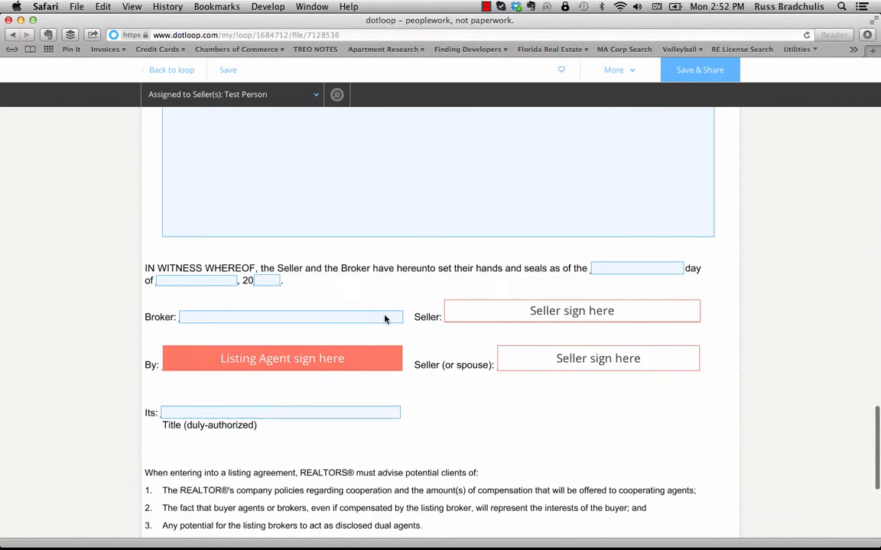
{"action": "mouse_move", "coordinate": [300, 361]}
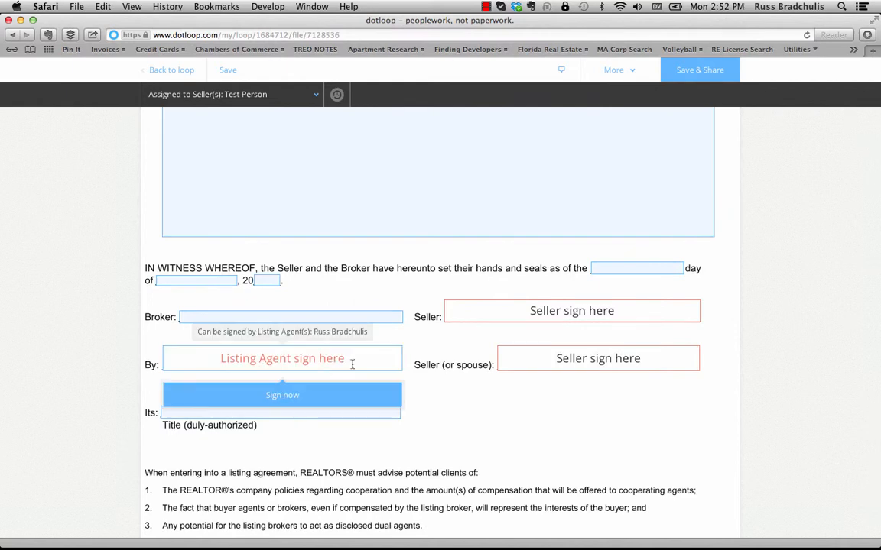
{"action": "left_click", "coordinate": [299, 397]}
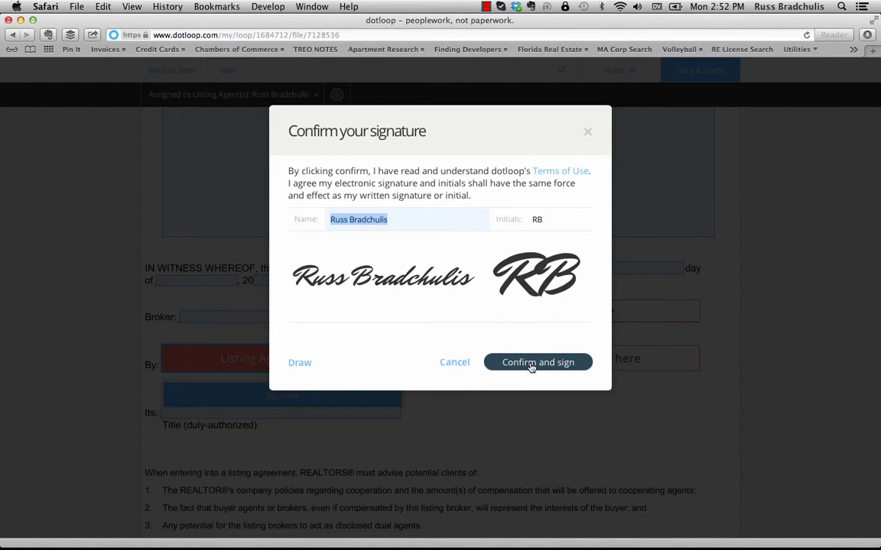
{"action": "left_click", "coordinate": [531, 363]}
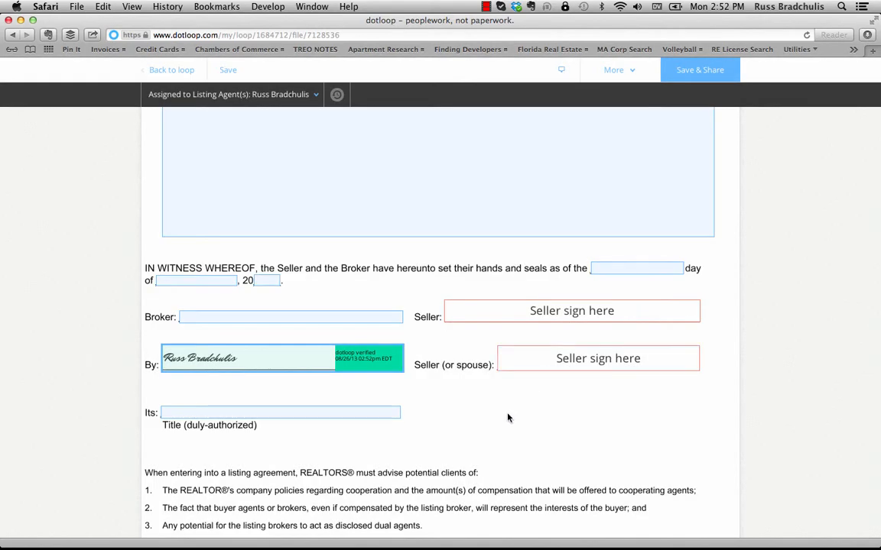
- Set the Seller (or spouse) signature box to No one and save the agreement
{"action": "left_click", "coordinate": [598, 359]}
{"action": "left_click", "coordinate": [303, 98]}
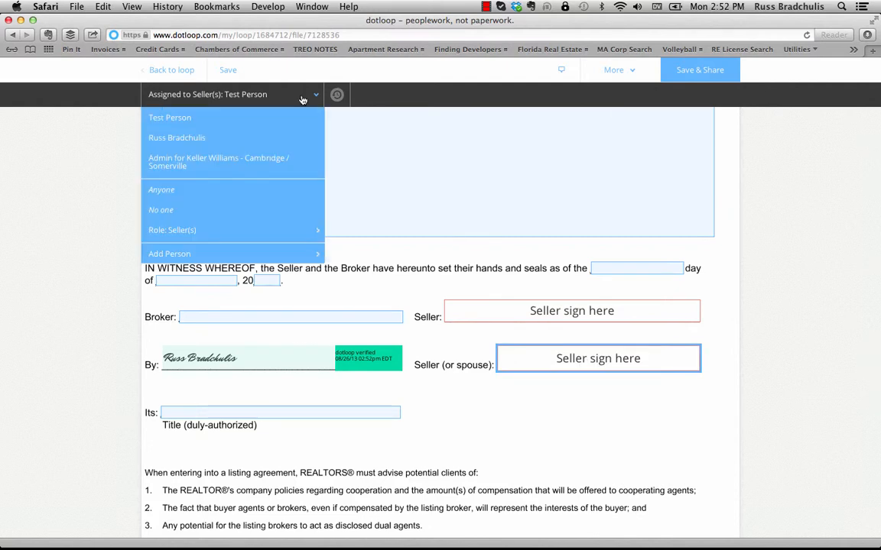
{"action": "left_click", "coordinate": [246, 209]}
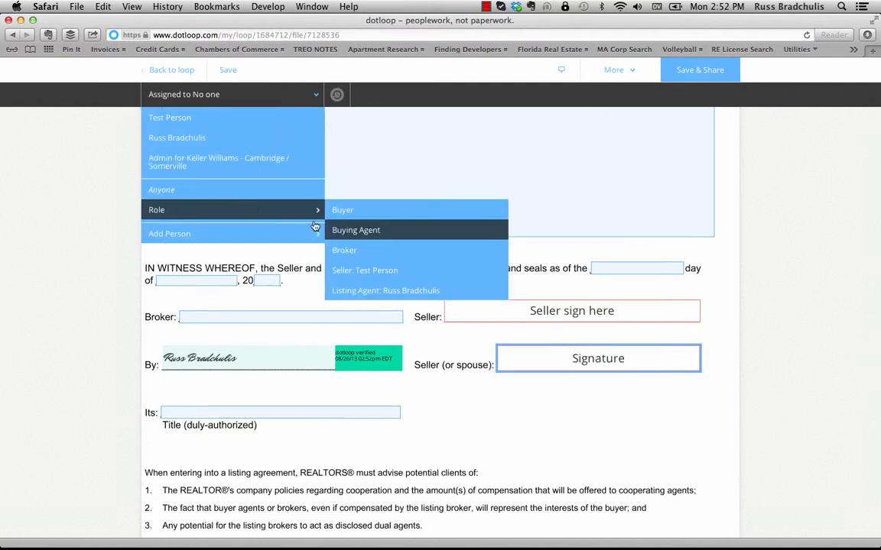
{"action": "scroll", "coordinate": [857, 258], "scroll_direction": "down", "scroll_amount": 5}
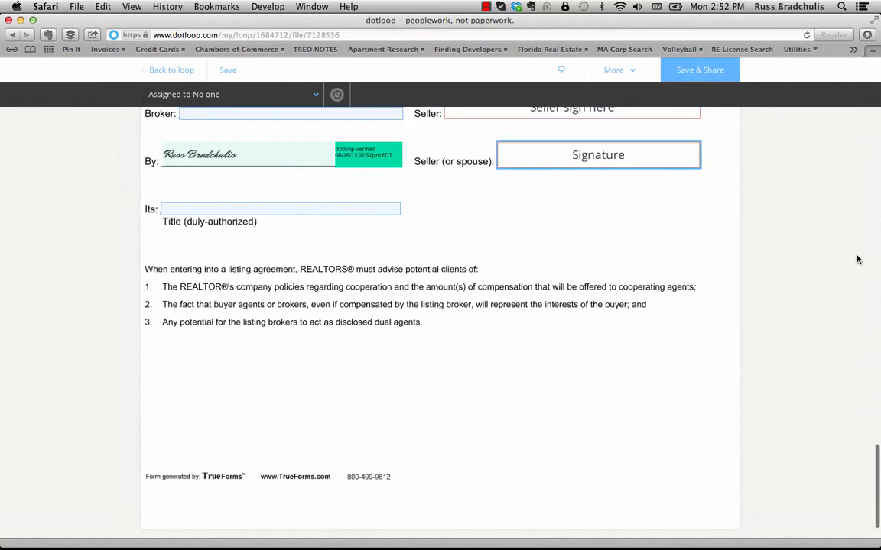
{"action": "left_click", "coordinate": [227, 70]}
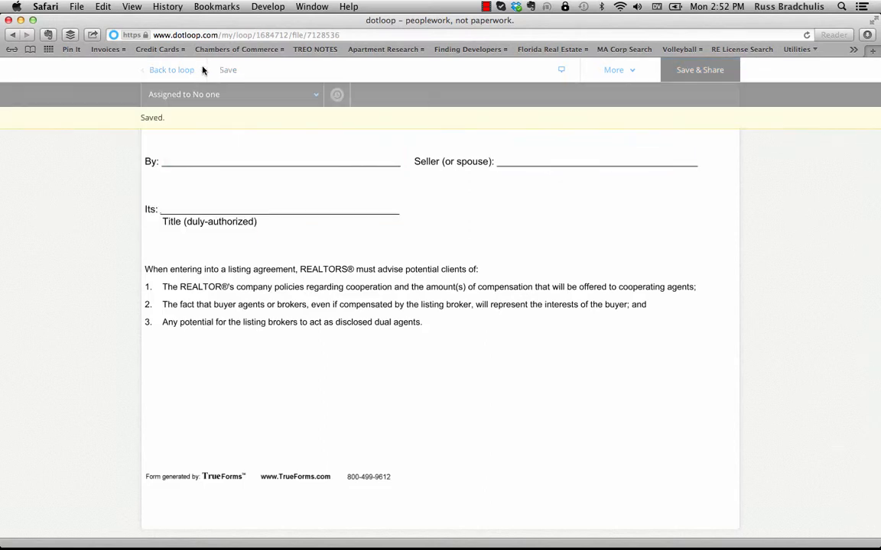
- Return to the loop without sharing and select all four documents
{"action": "left_click", "coordinate": [173, 69]}
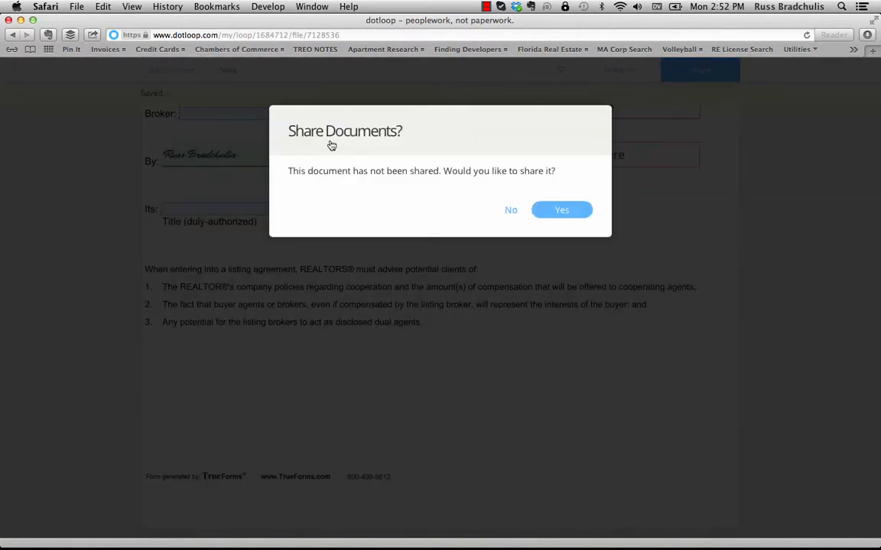
{"action": "left_click", "coordinate": [510, 210]}
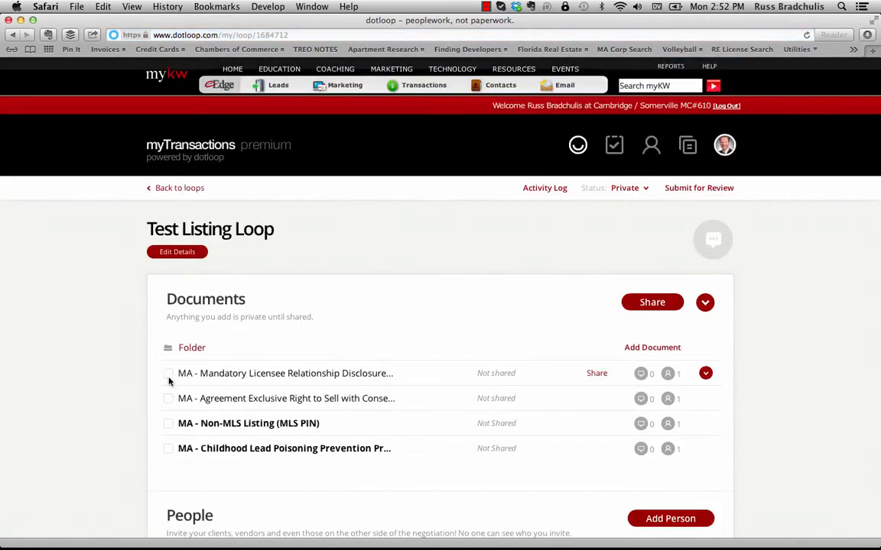
{"action": "left_click", "coordinate": [167, 373]}
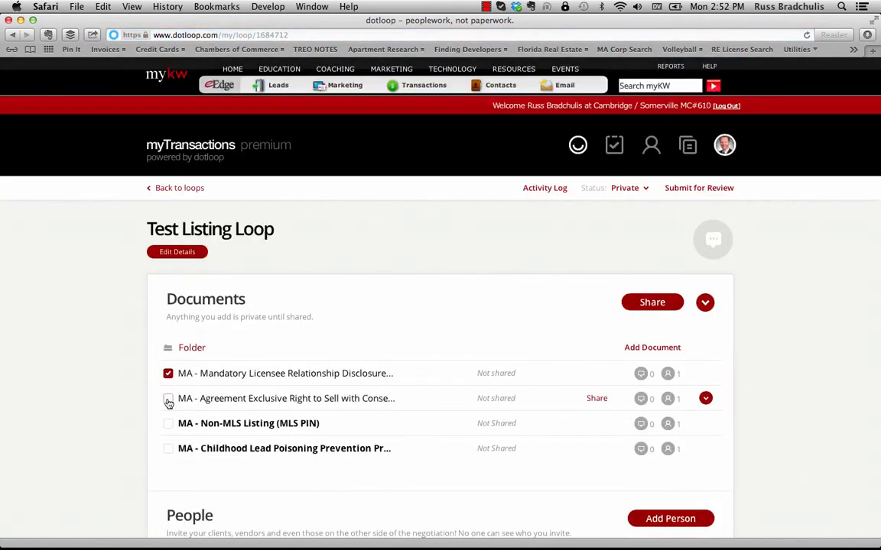
{"action": "left_click", "coordinate": [167, 398]}
{"action": "left_click", "coordinate": [169, 425]}
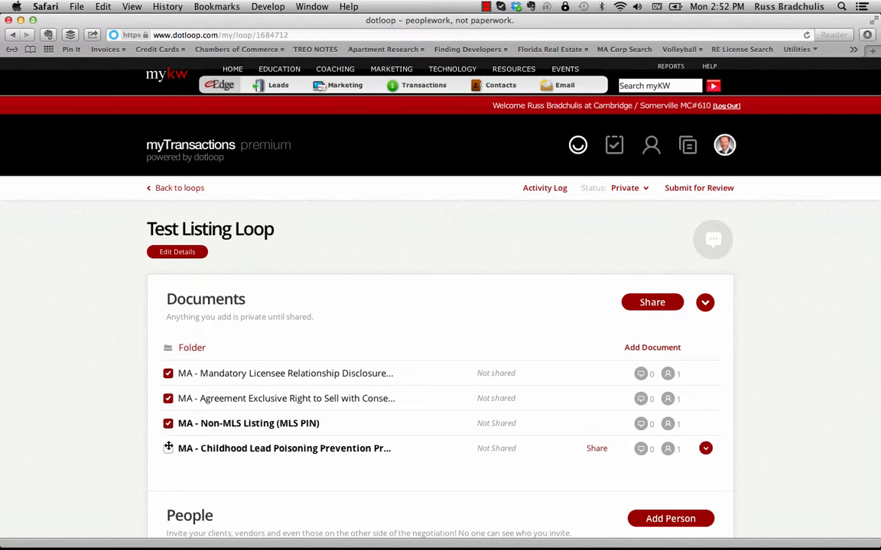
{"action": "left_click", "coordinate": [169, 450]}
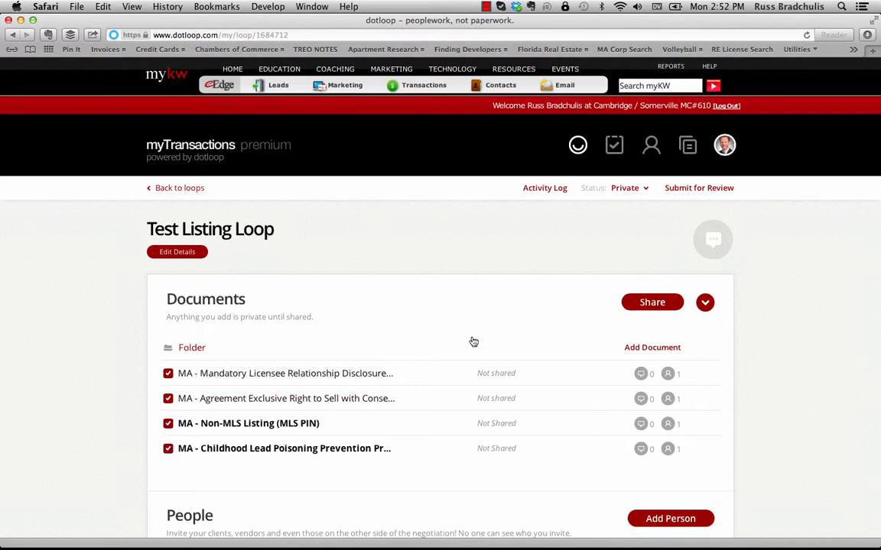
- Share the four selected documents with the seller
{"action": "left_click", "coordinate": [641, 304]}
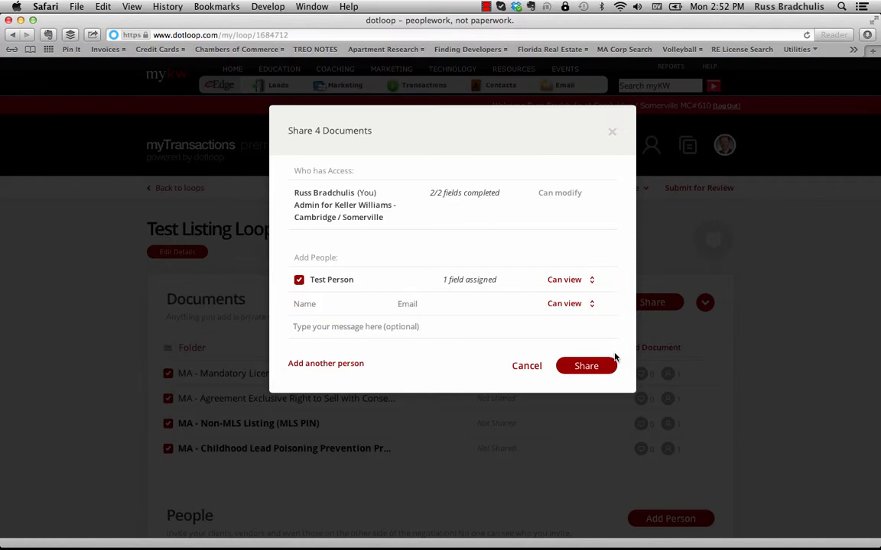
{"action": "left_click", "coordinate": [588, 367]}
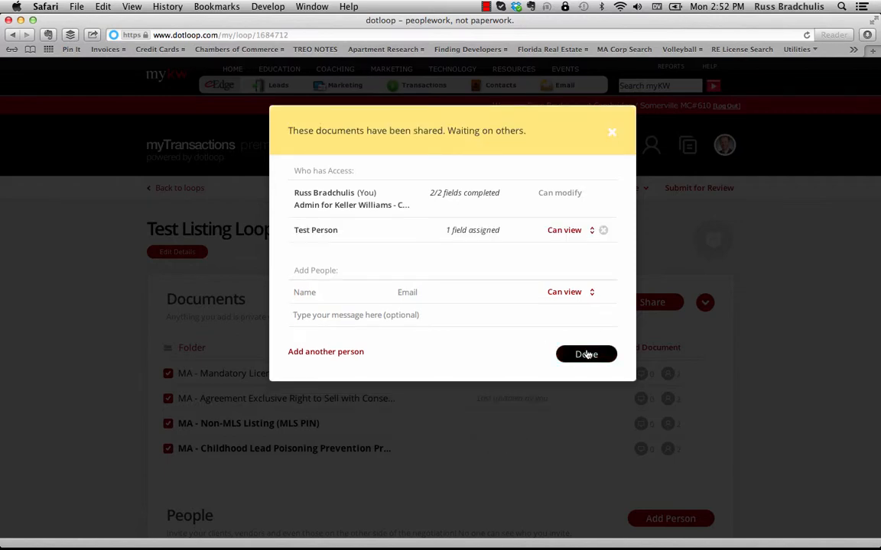
{"action": "left_click", "coordinate": [586, 355]}
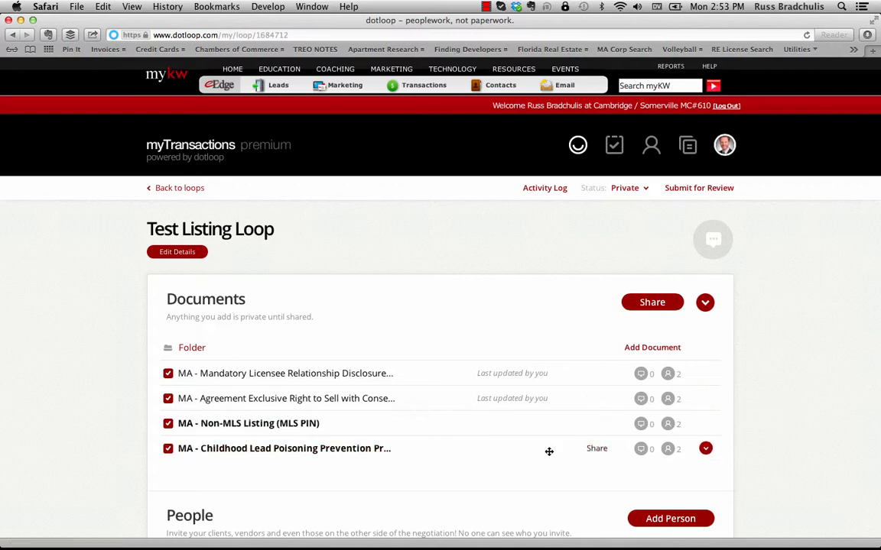
- Download the fourth document, the Childhood Lead Poisoning Prevention Program (KW) form
{"action": "left_click", "coordinate": [706, 450]}
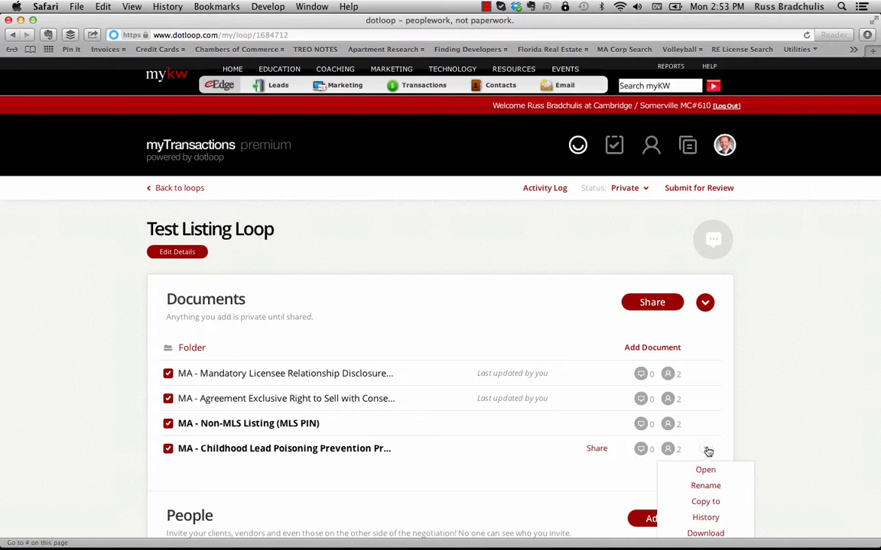
{"action": "scroll", "coordinate": [706, 456], "scroll_direction": "down", "scroll_amount": 1}
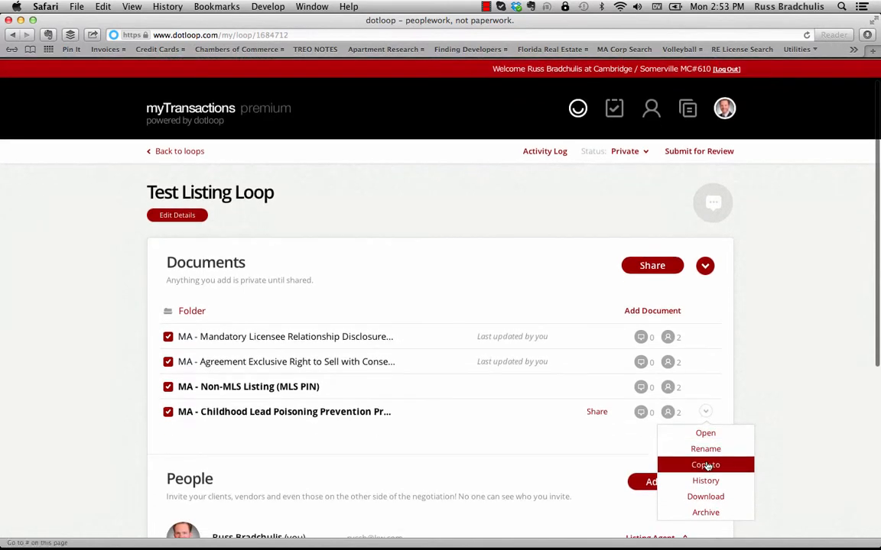
{"action": "left_click", "coordinate": [720, 496]}
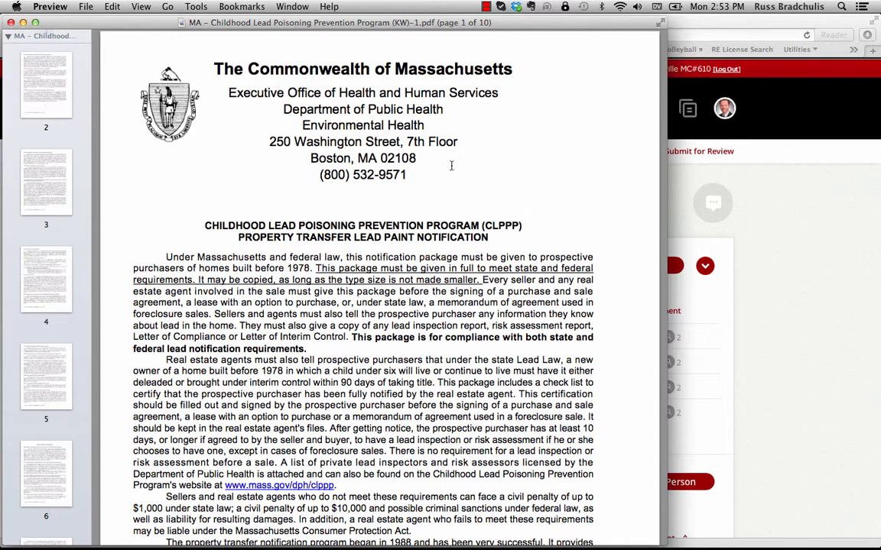
- Scroll through the 10-page lead poisoning PDF in Preview, then quit Preview
{"action": "scroll", "coordinate": [418, 141], "scroll_direction": "down", "scroll_amount": 1}
{"action": "scroll", "coordinate": [418, 140], "scroll_direction": "down", "scroll_amount": 20}
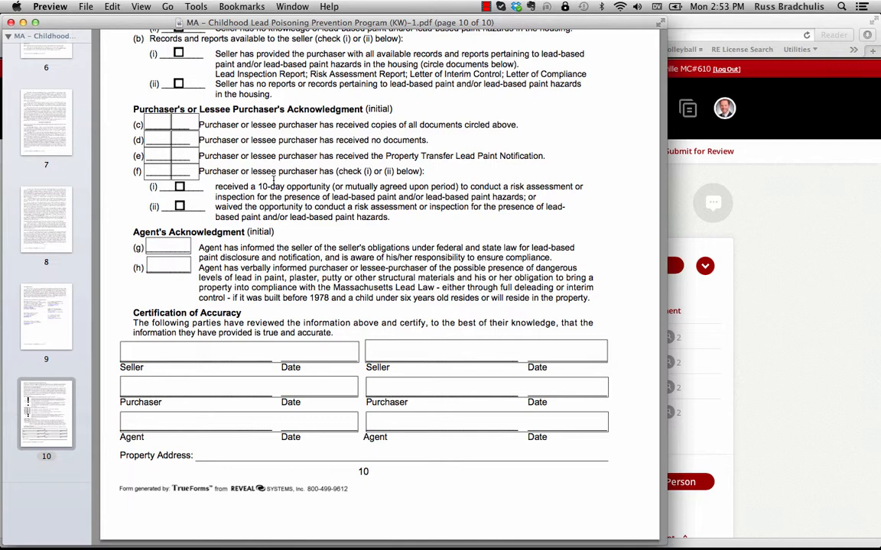
{"action": "key", "text": "super+q"}
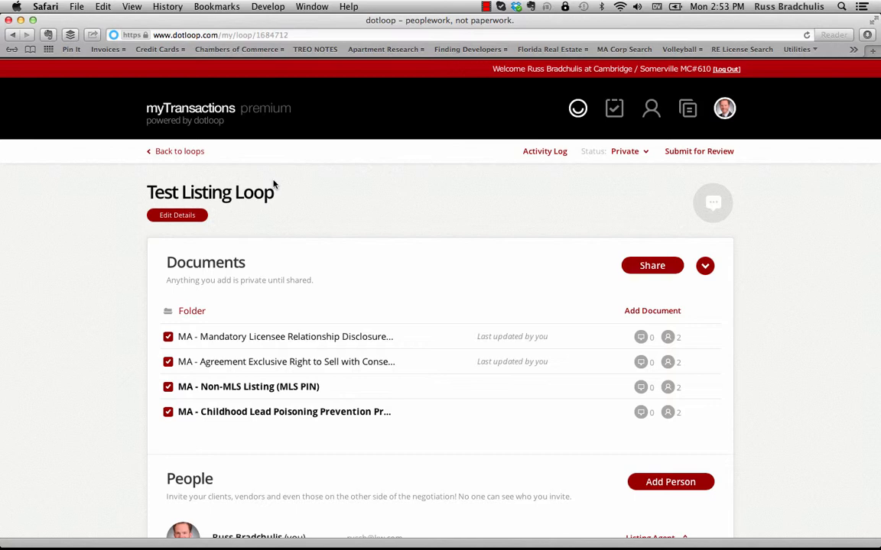
- Set Test Listing Loop's status to Archived and go back to the loops list
{"action": "left_click", "coordinate": [645, 153]}
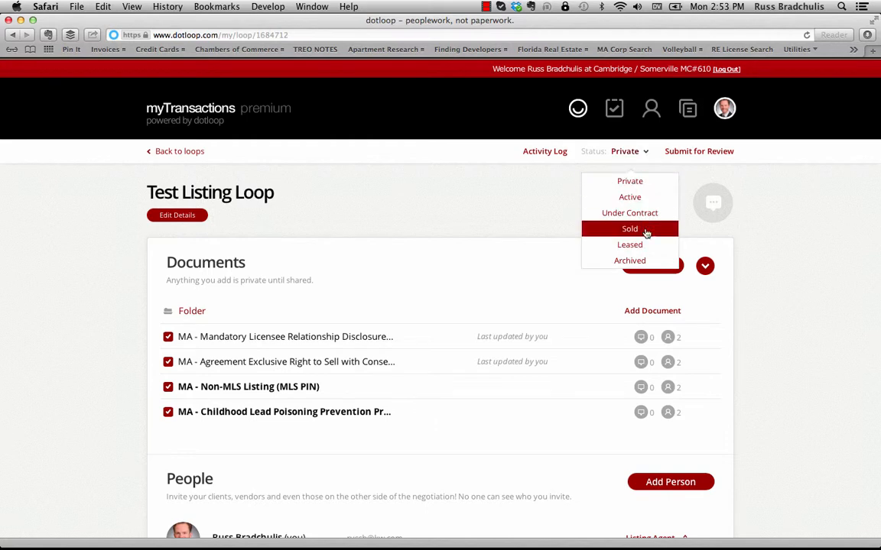
{"action": "left_click", "coordinate": [647, 262]}
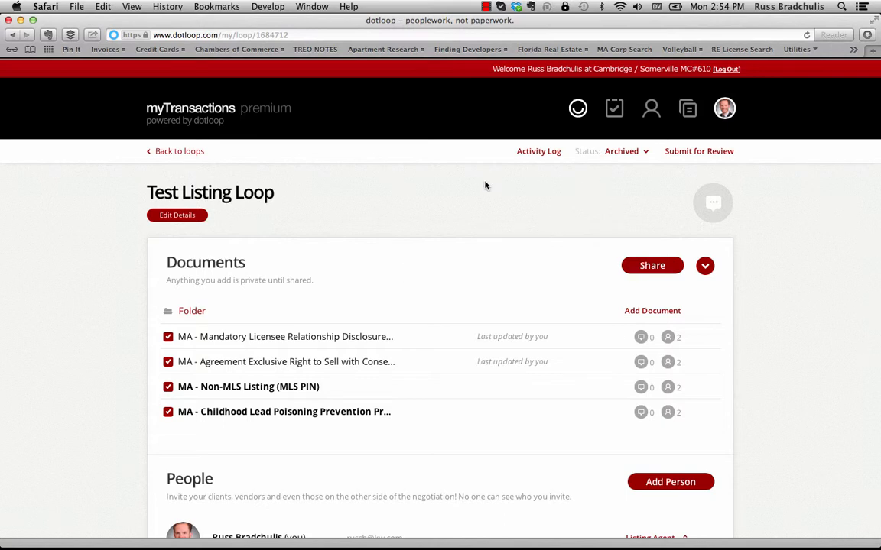
{"action": "left_click", "coordinate": [188, 153]}
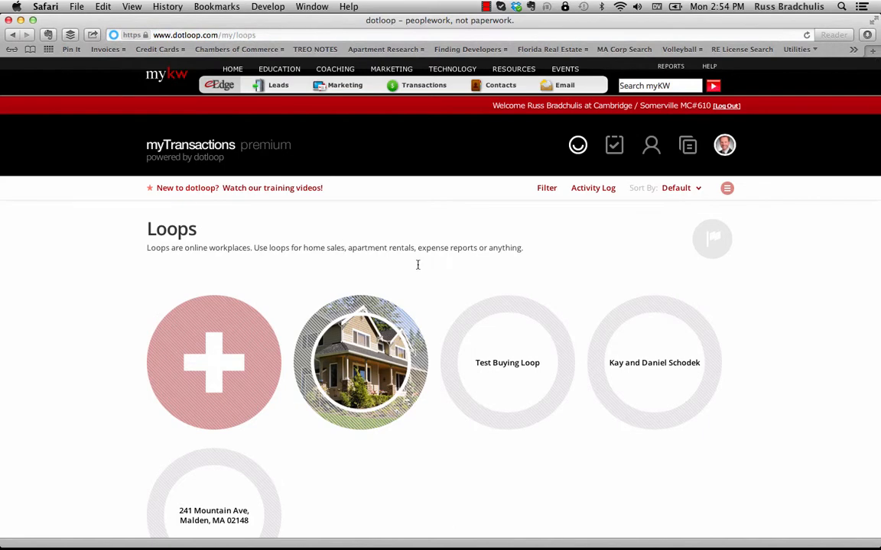
- Open Test Buying Loop, set its status to Archived, and return to the loops list
{"action": "scroll", "coordinate": [417, 261], "scroll_direction": "down", "scroll_amount": 1}
{"action": "left_click", "coordinate": [515, 354]}
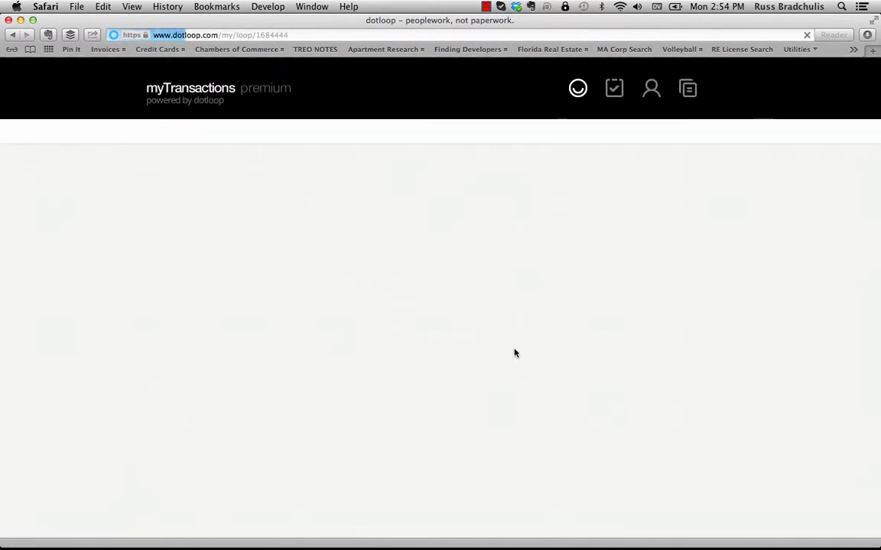
{"action": "left_click", "coordinate": [633, 189]}
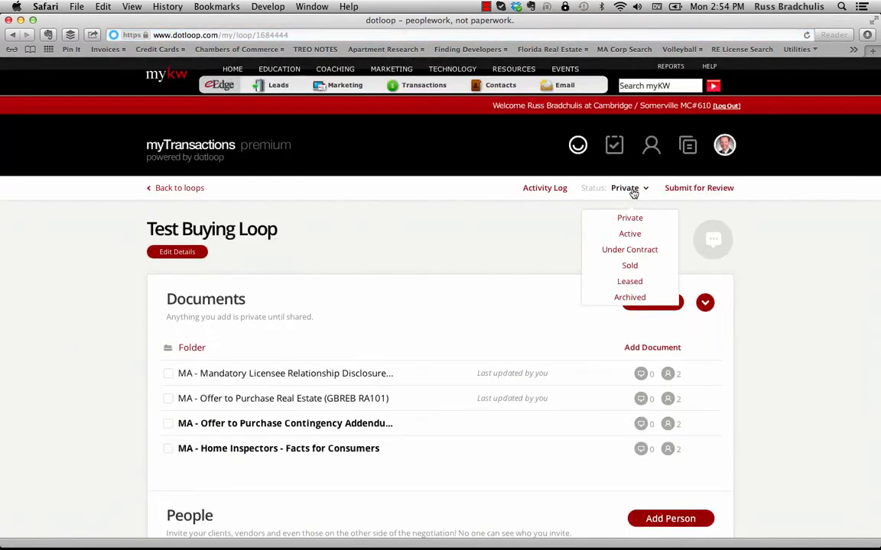
{"action": "left_click", "coordinate": [648, 297]}
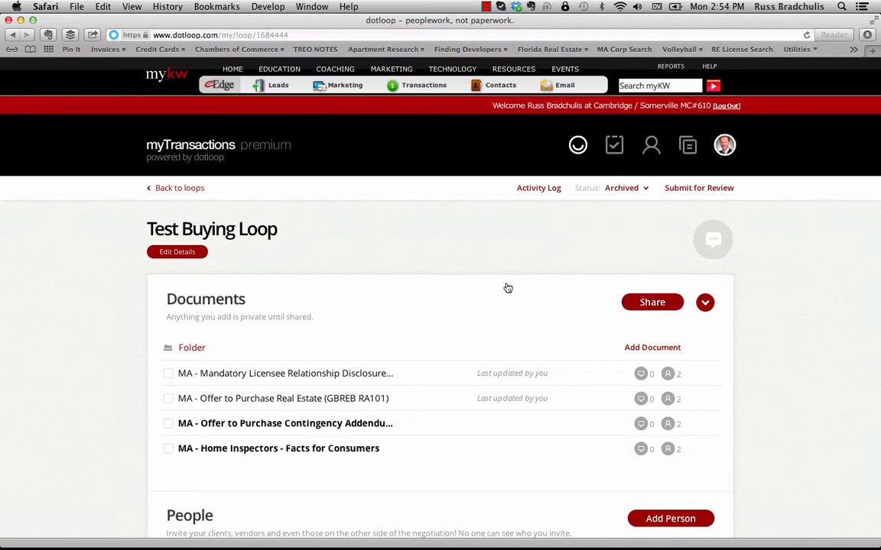
{"action": "left_click", "coordinate": [183, 195]}
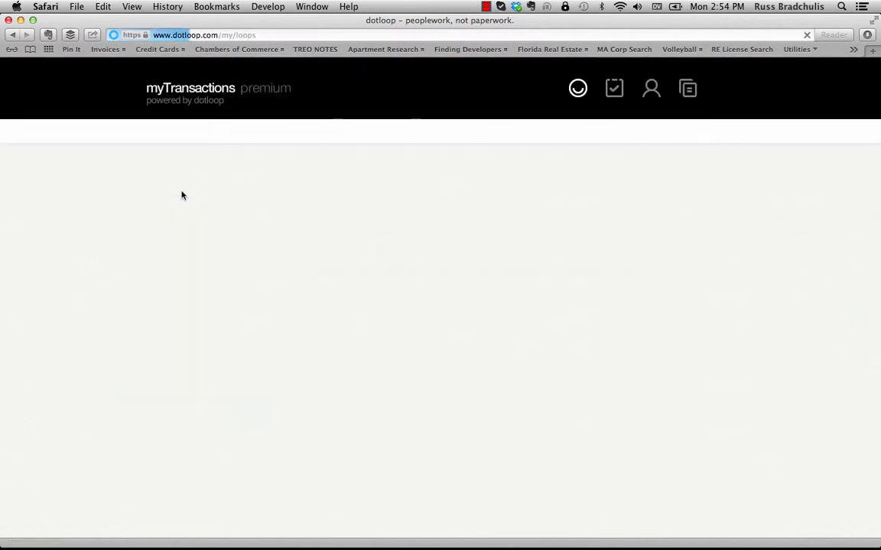